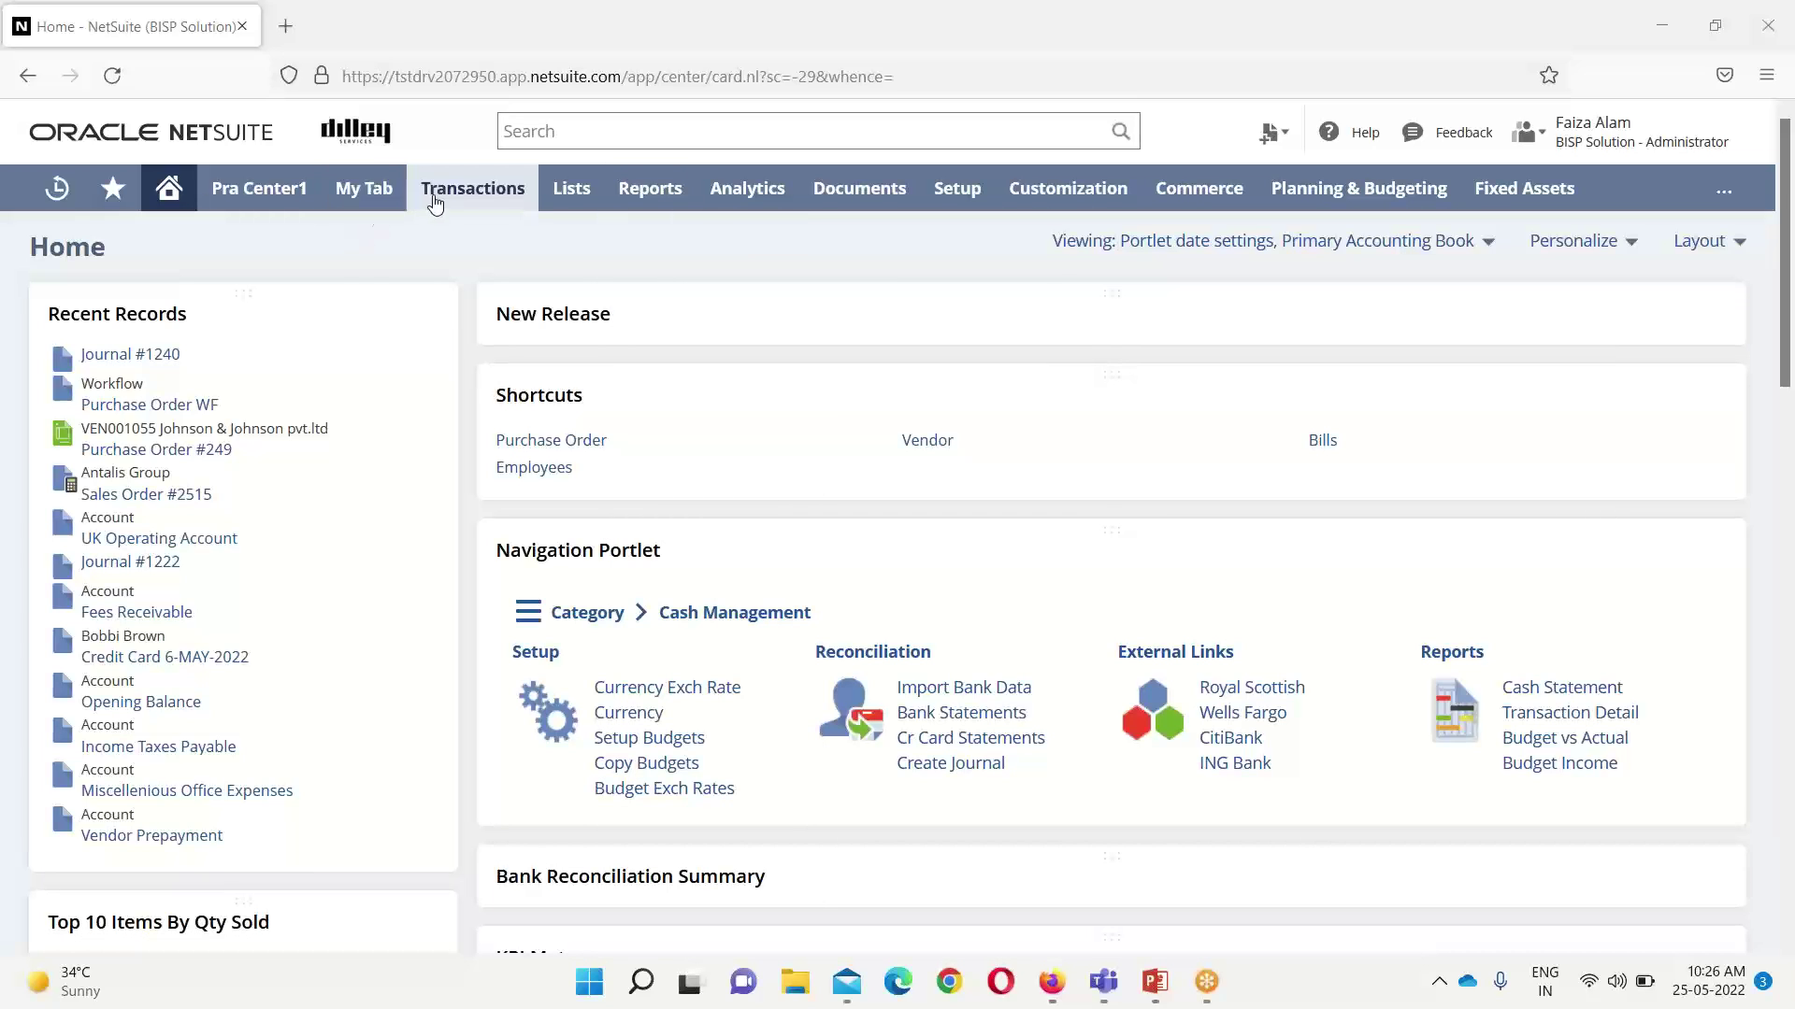
mouse_move(456, 198)
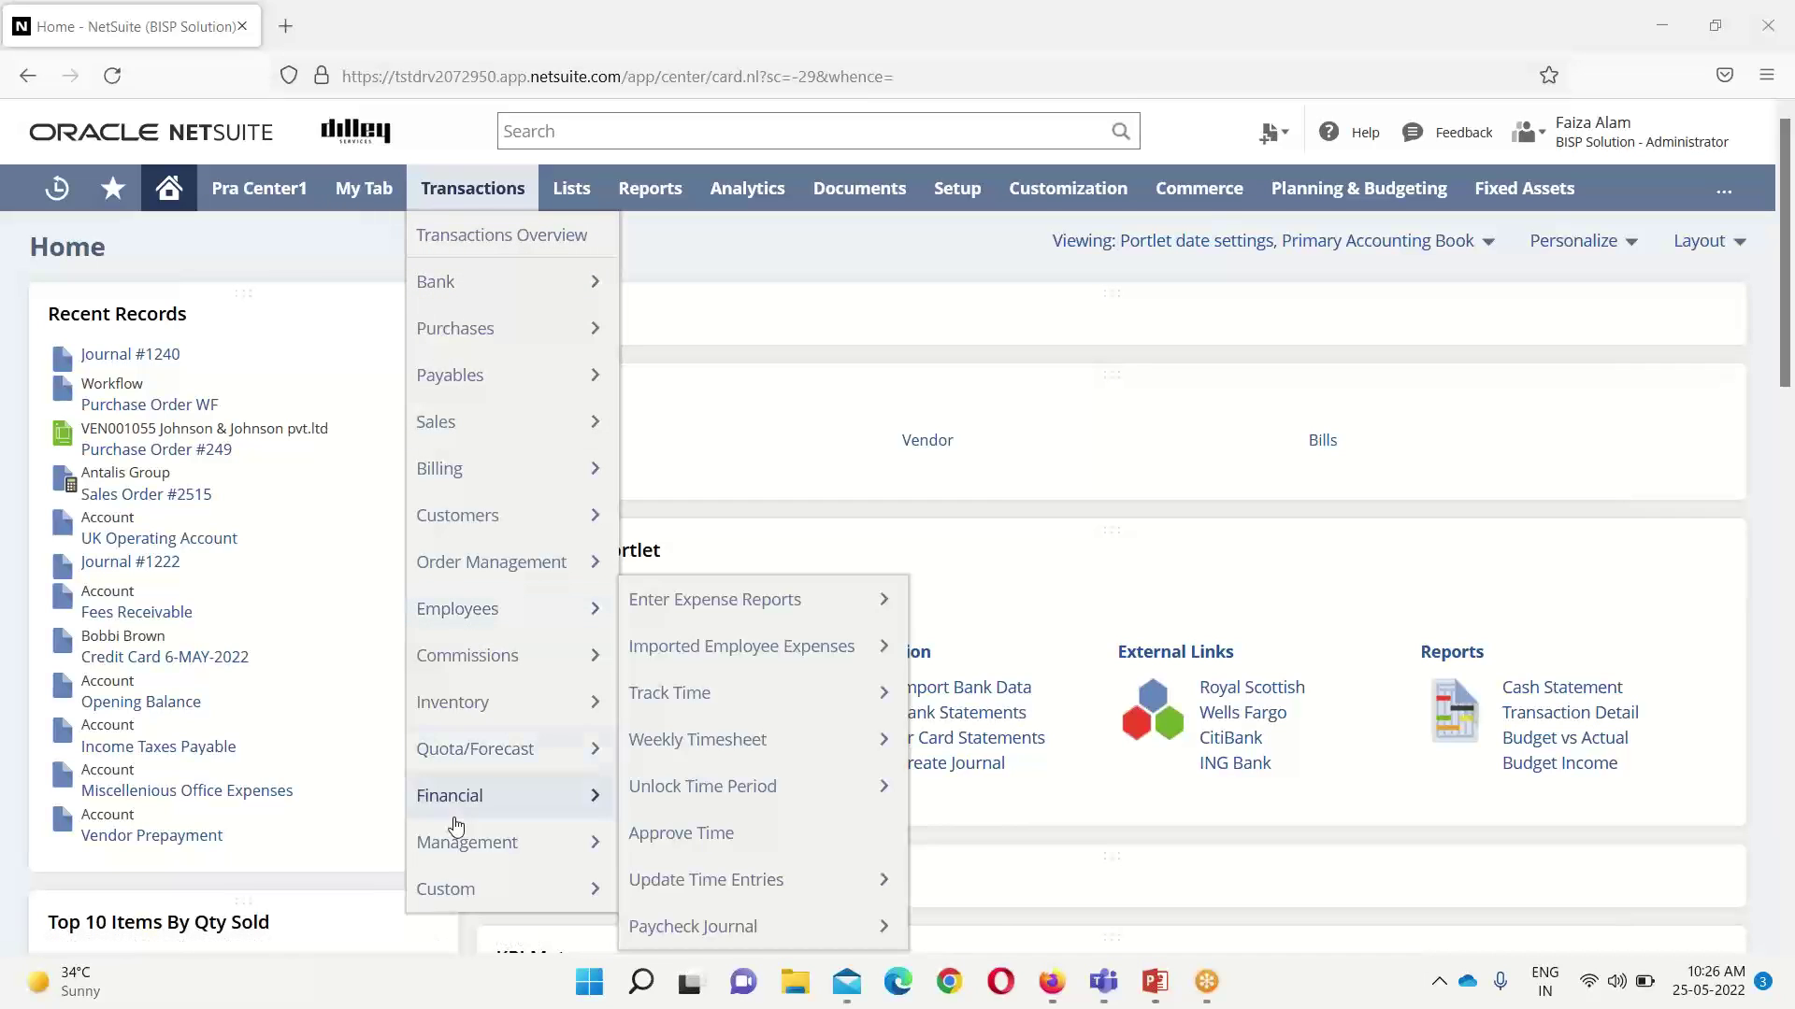
mouse_move(455, 844)
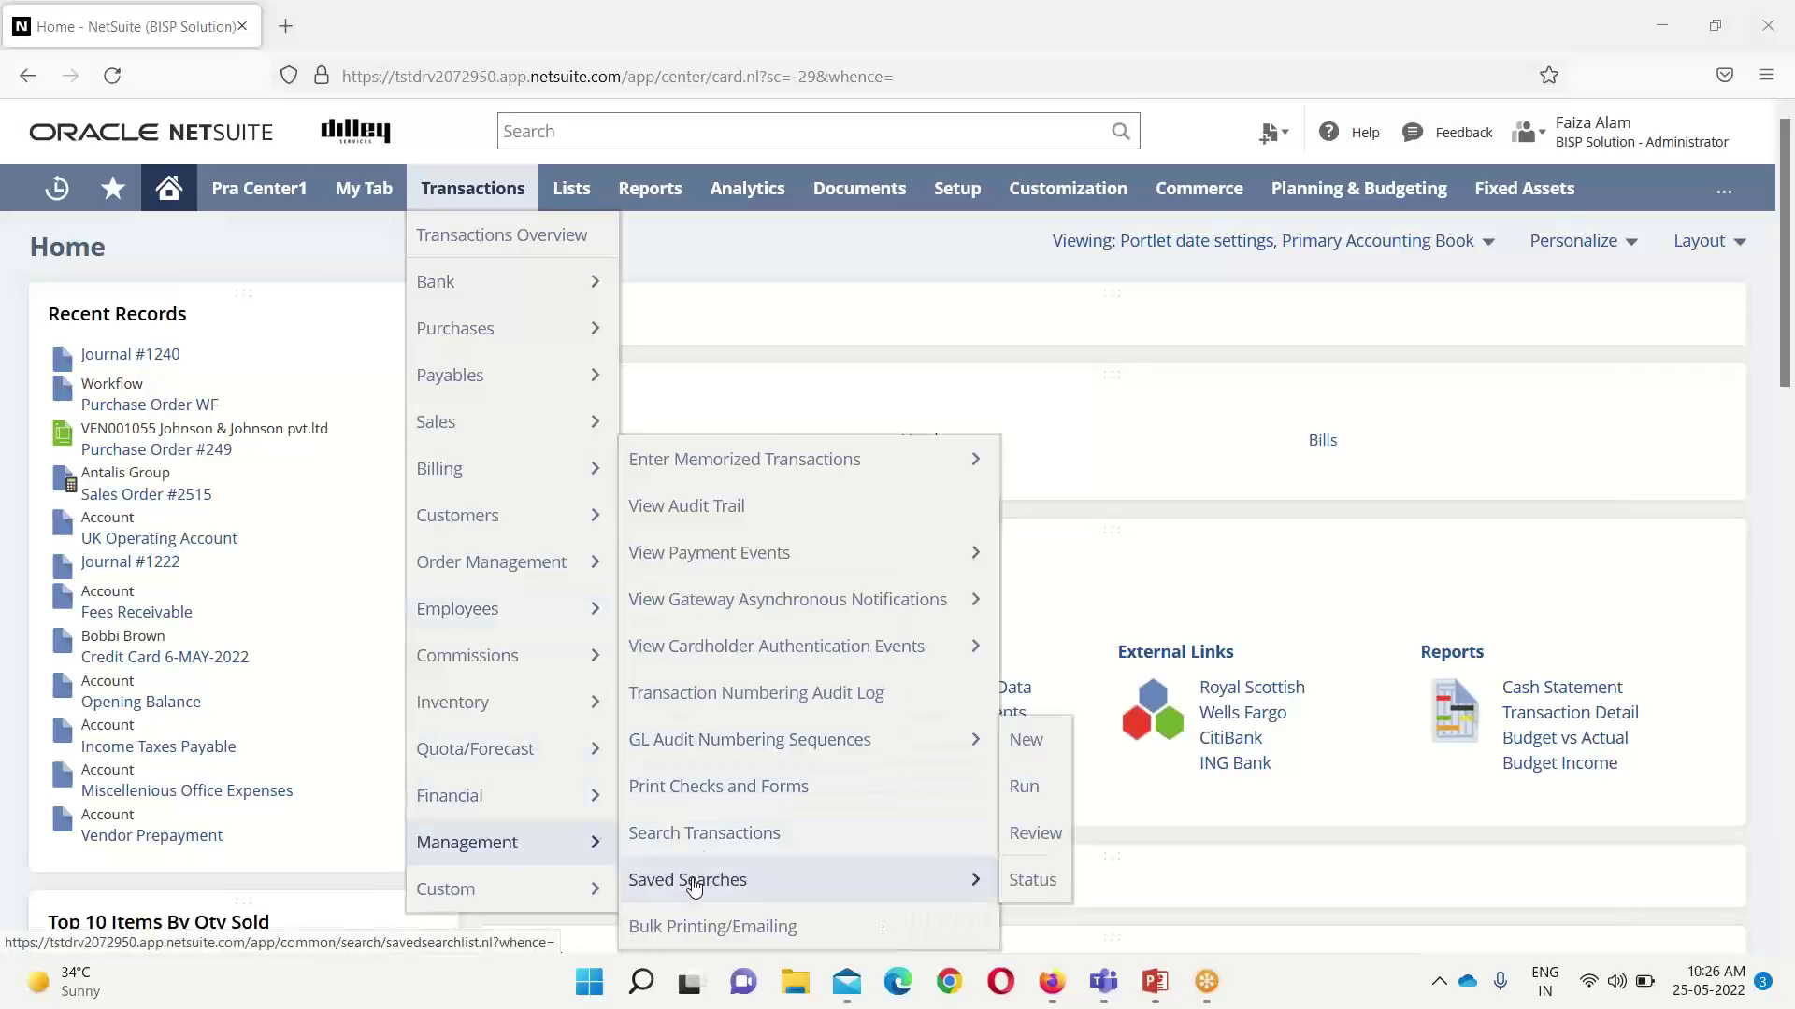
mouse_move(693, 891)
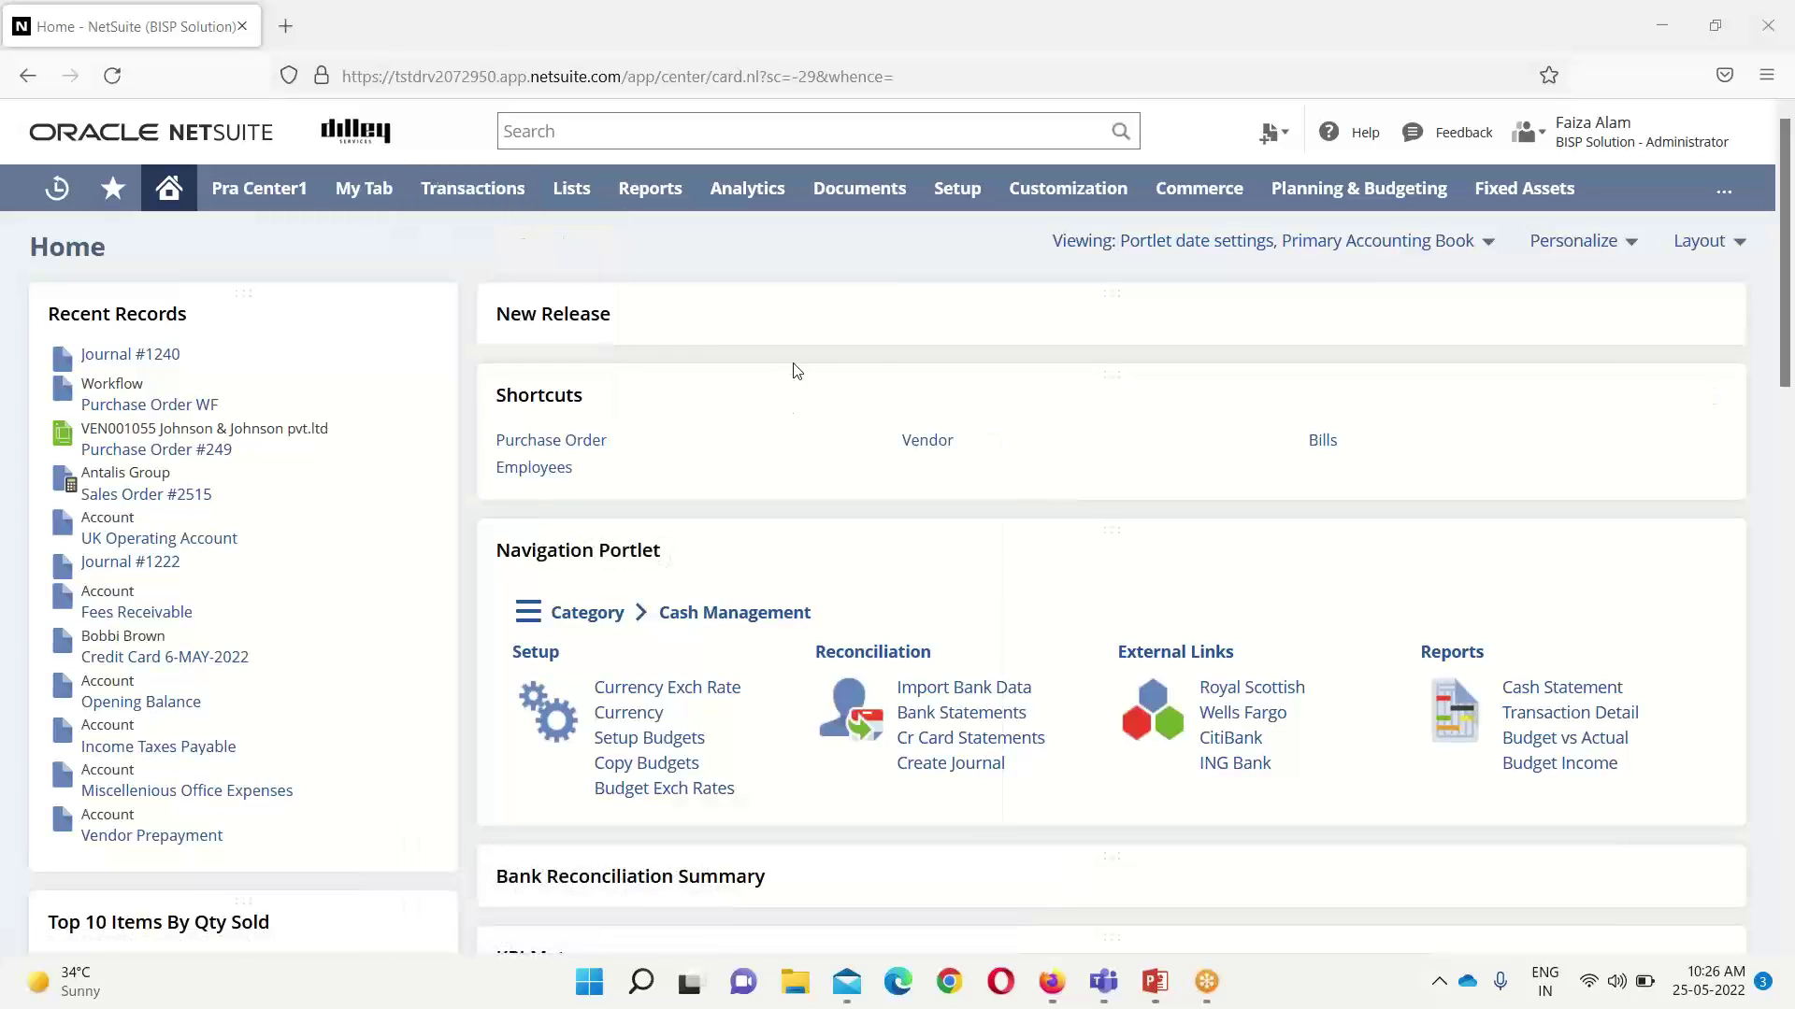
mouse_move(572, 190)
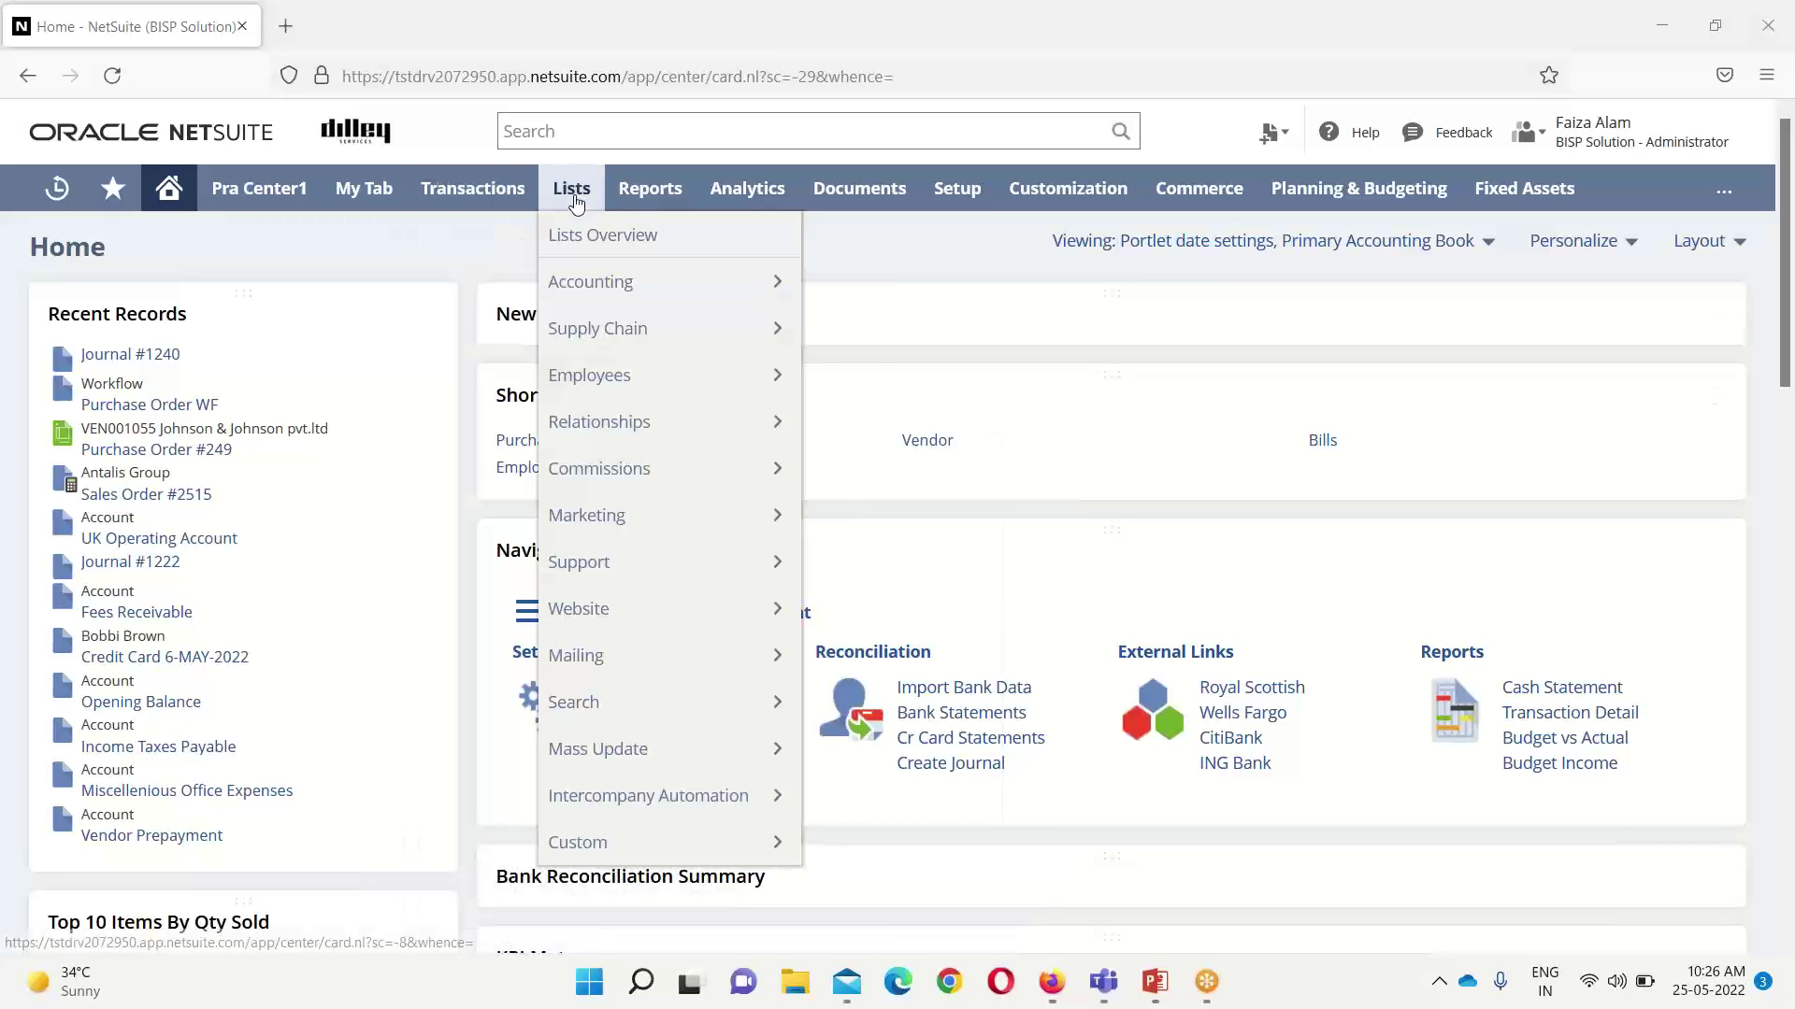
mouse_move(598, 720)
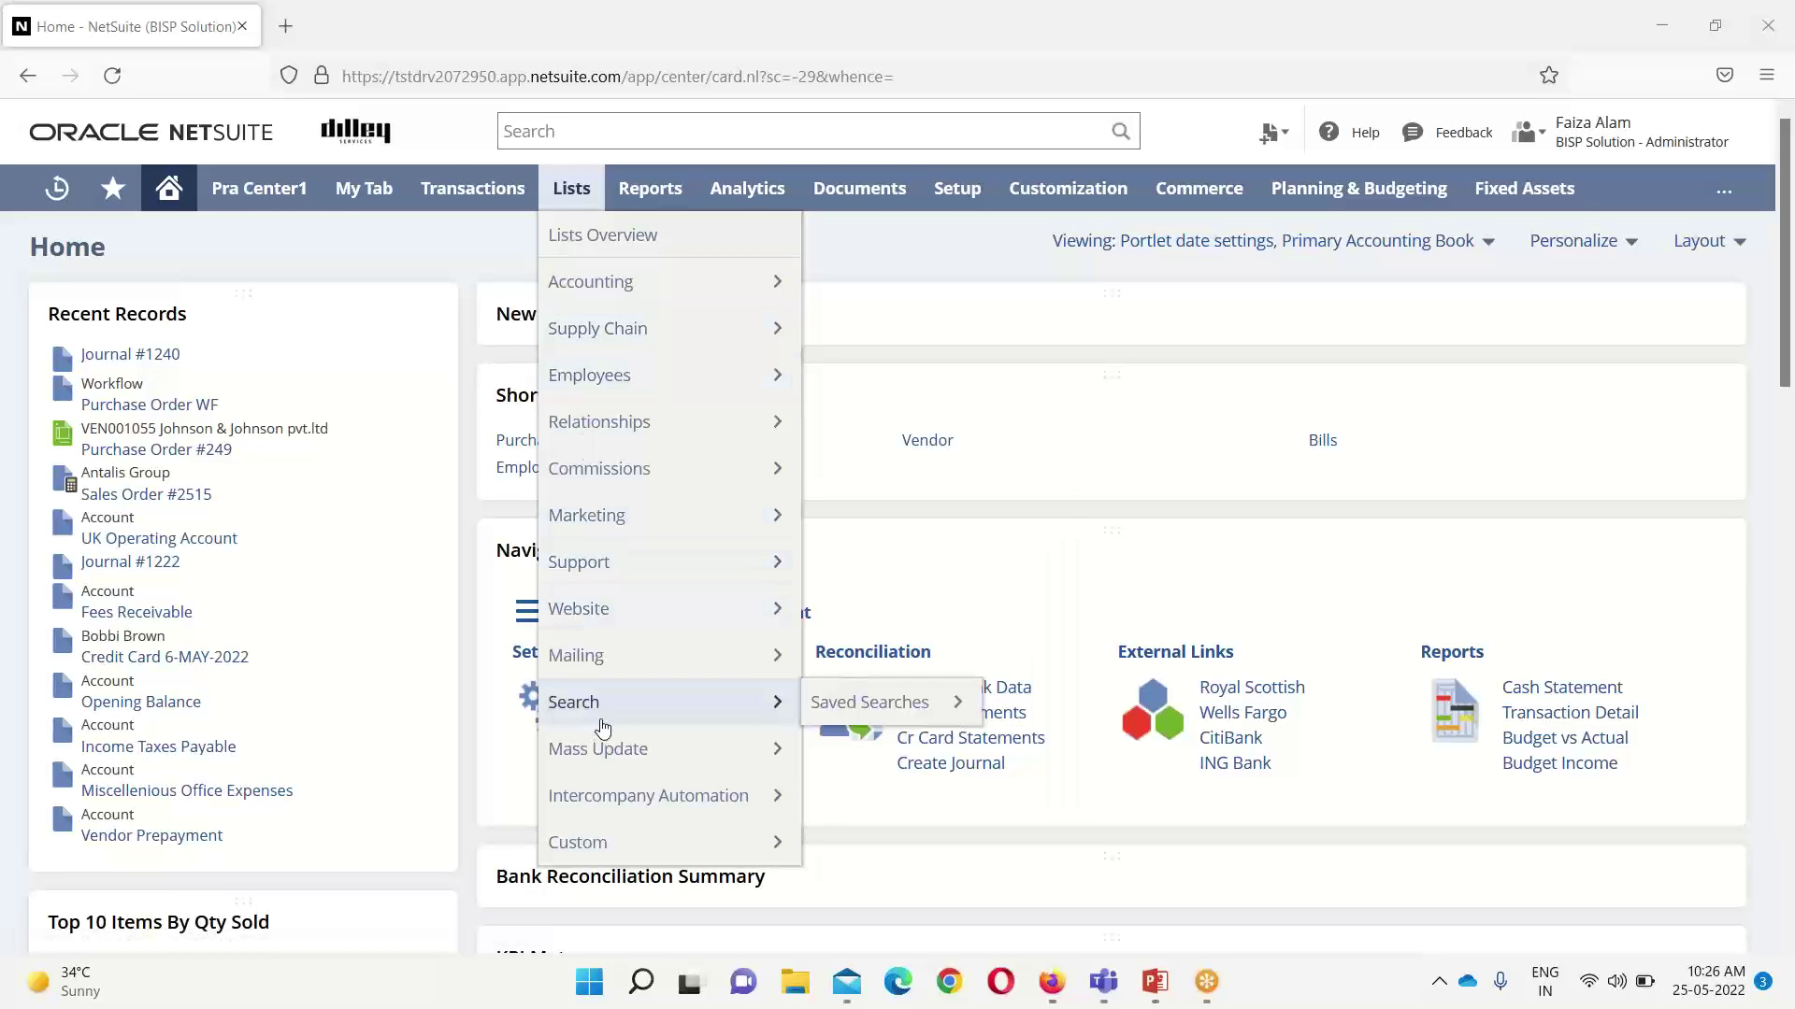
Open the list of all saved searches.
mouse_move(658, 213)
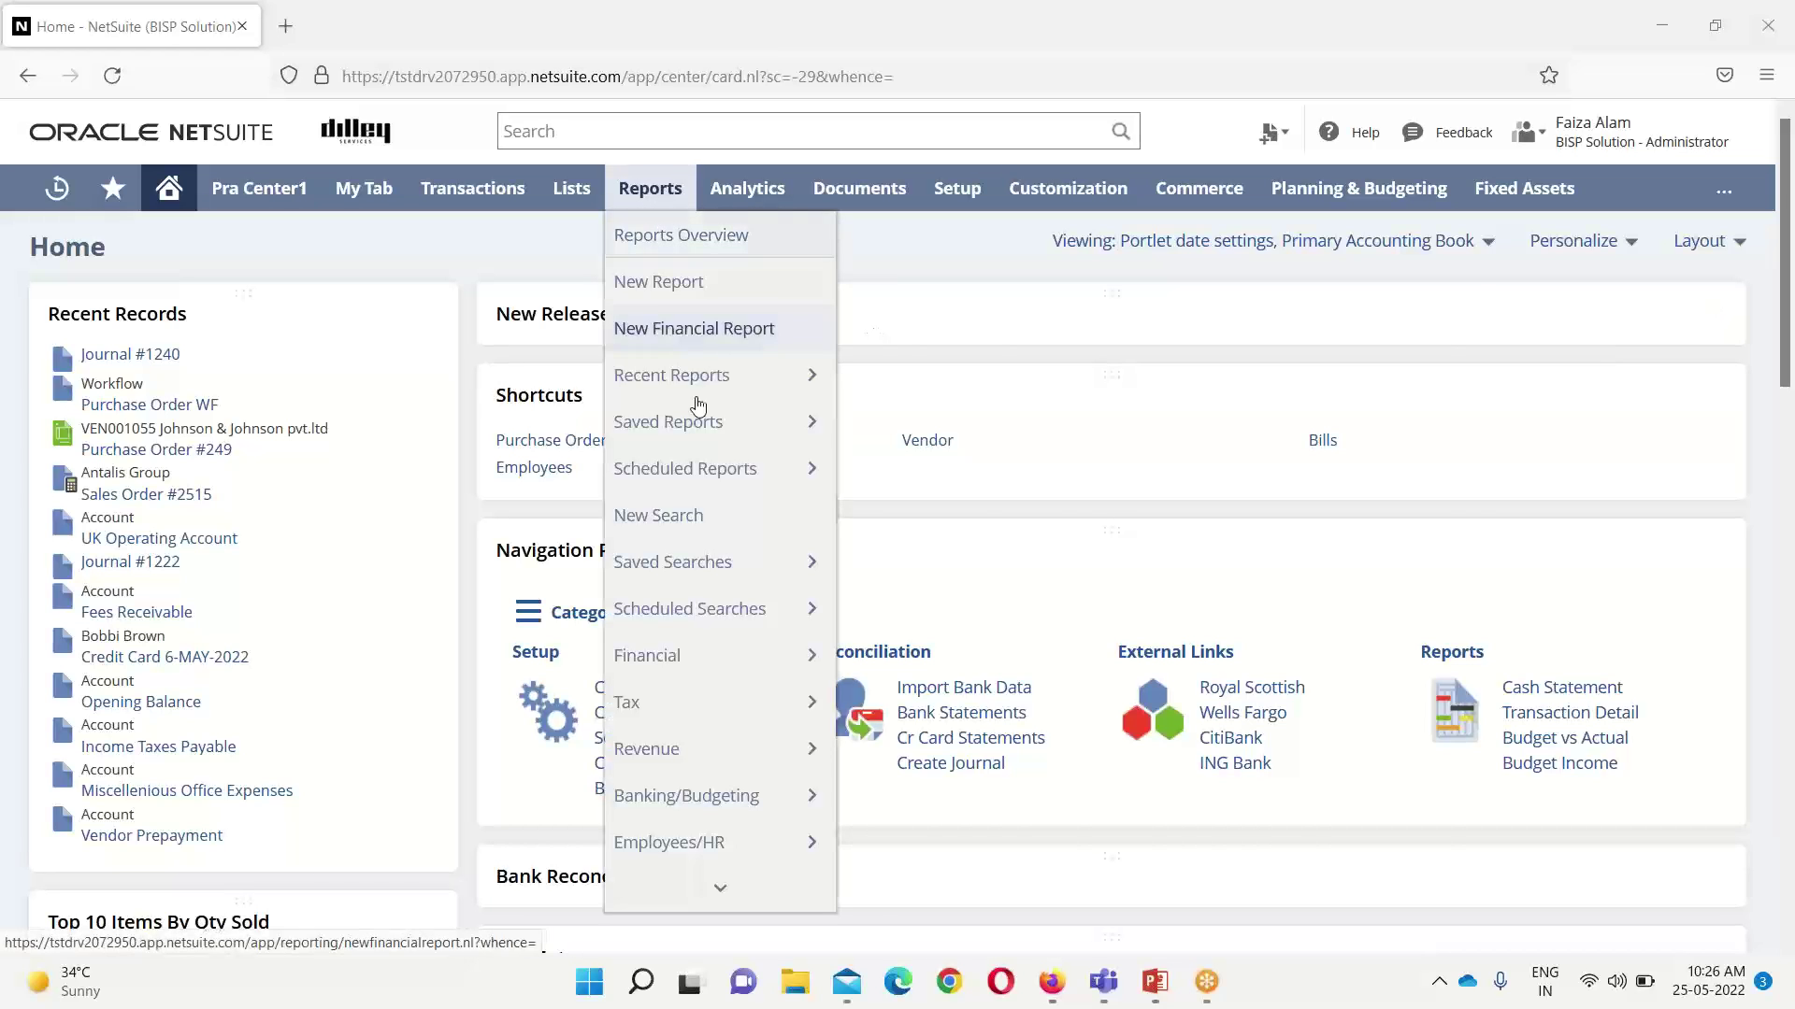
mouse_move(734, 558)
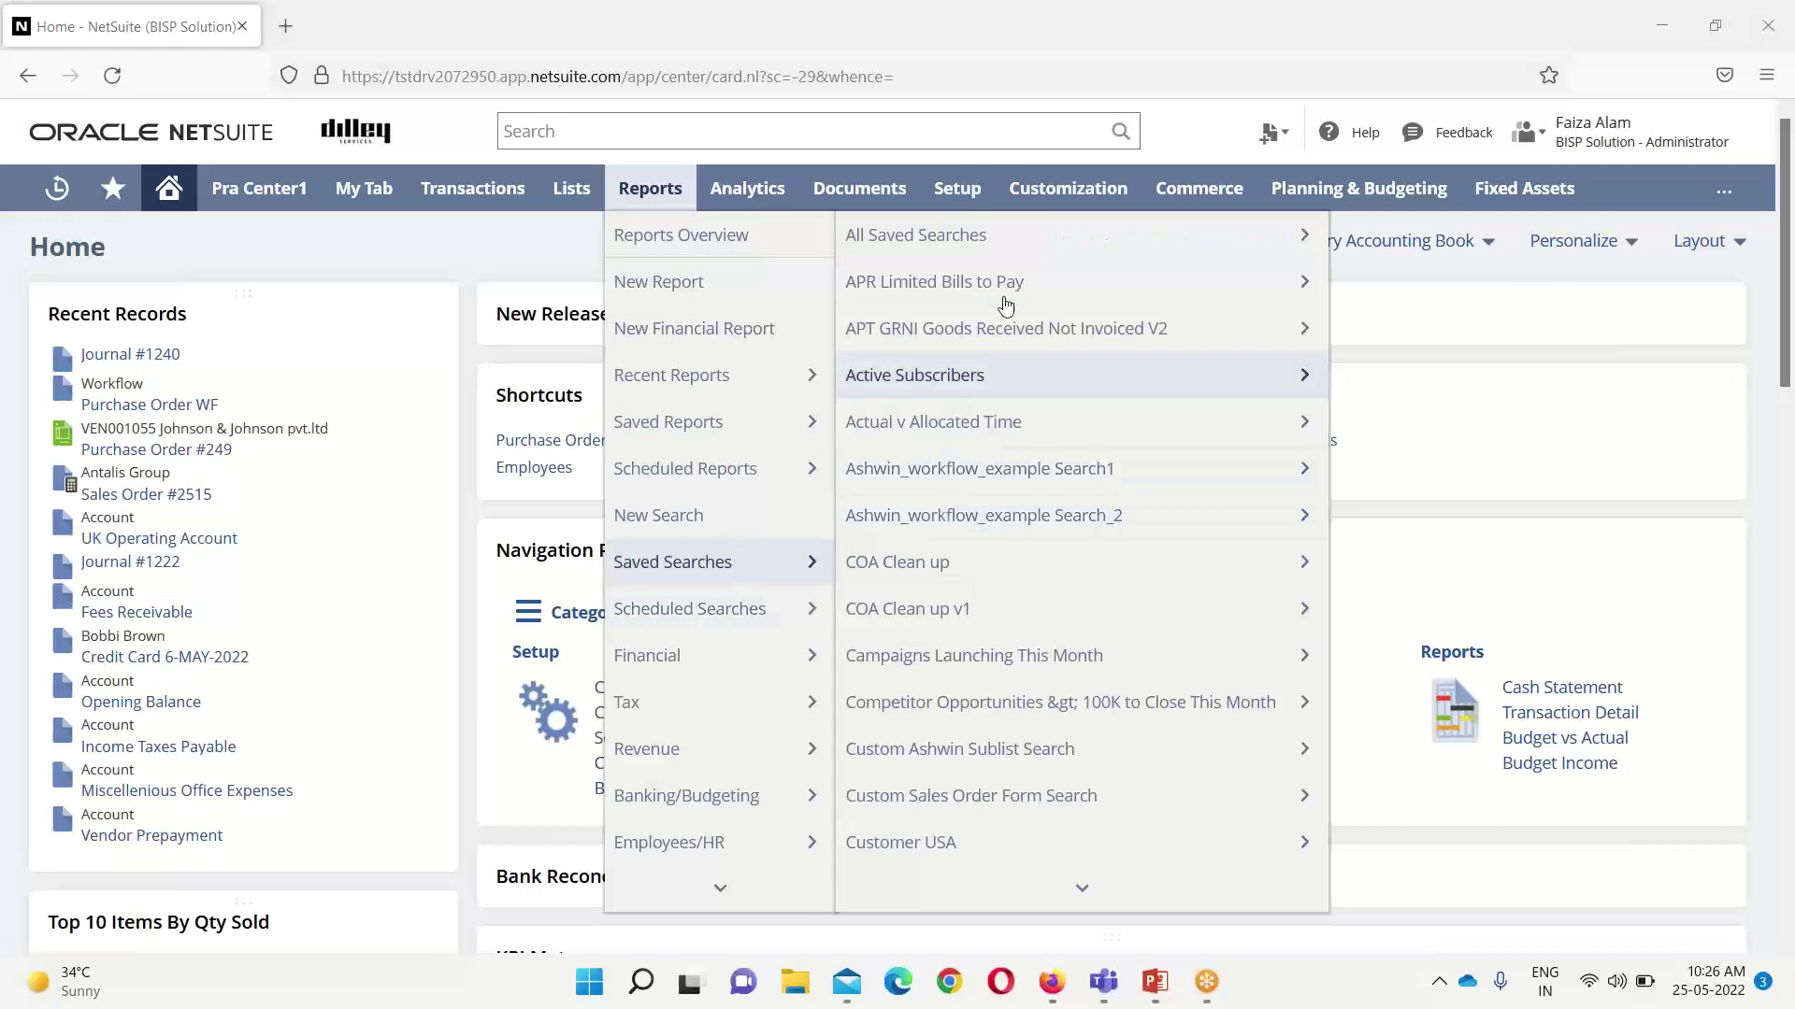
click(1023, 246)
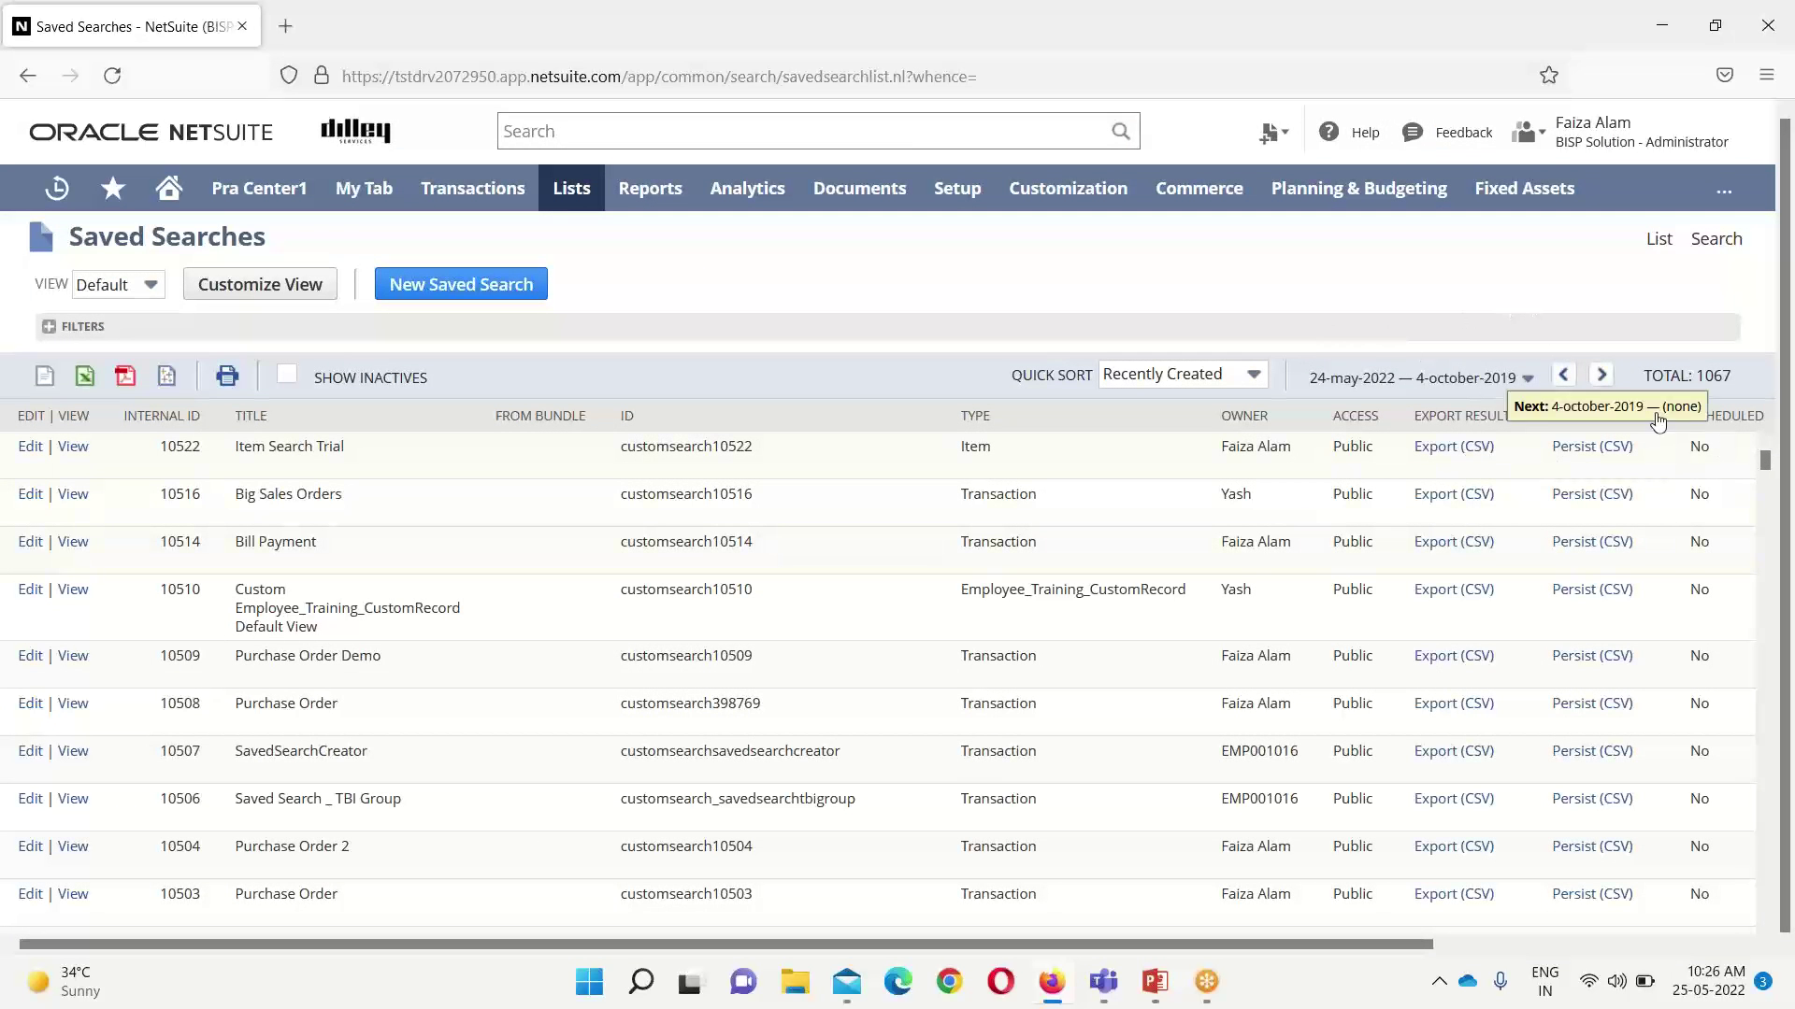
Expand the filters of the saved searches list and review the Available As and Type options.
drag(1769, 472, 1792, 441)
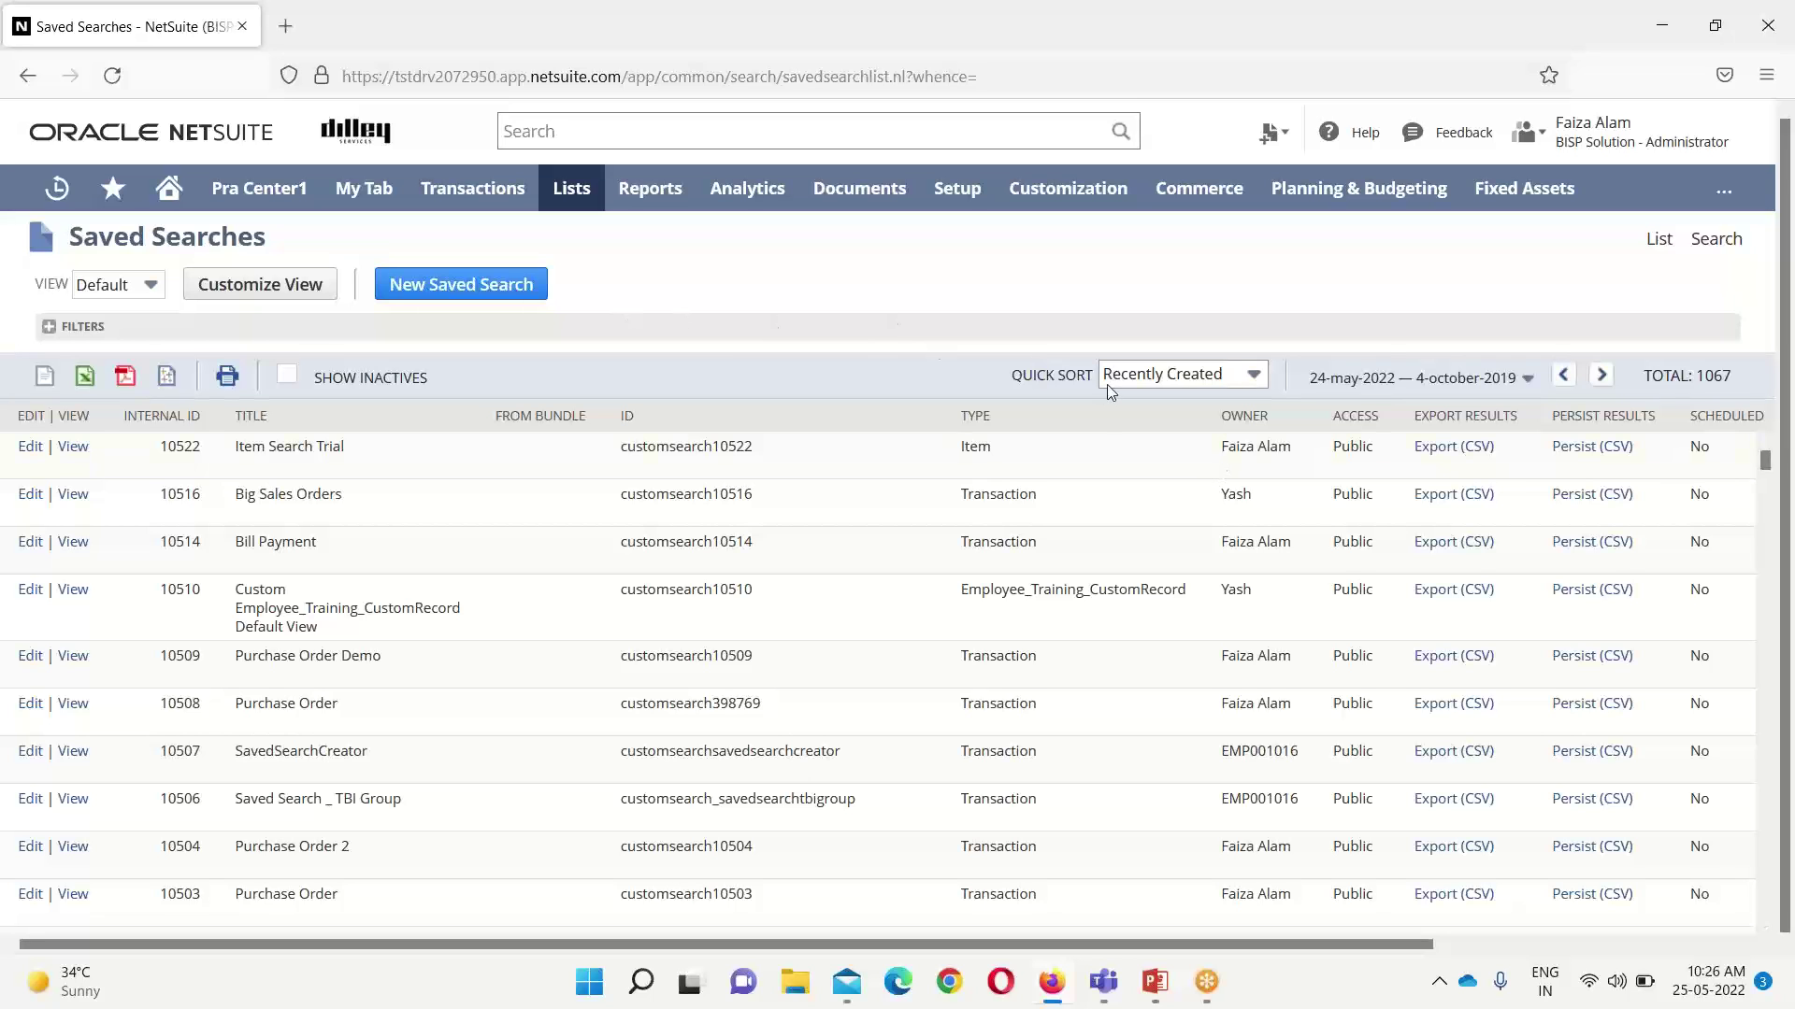
click(47, 328)
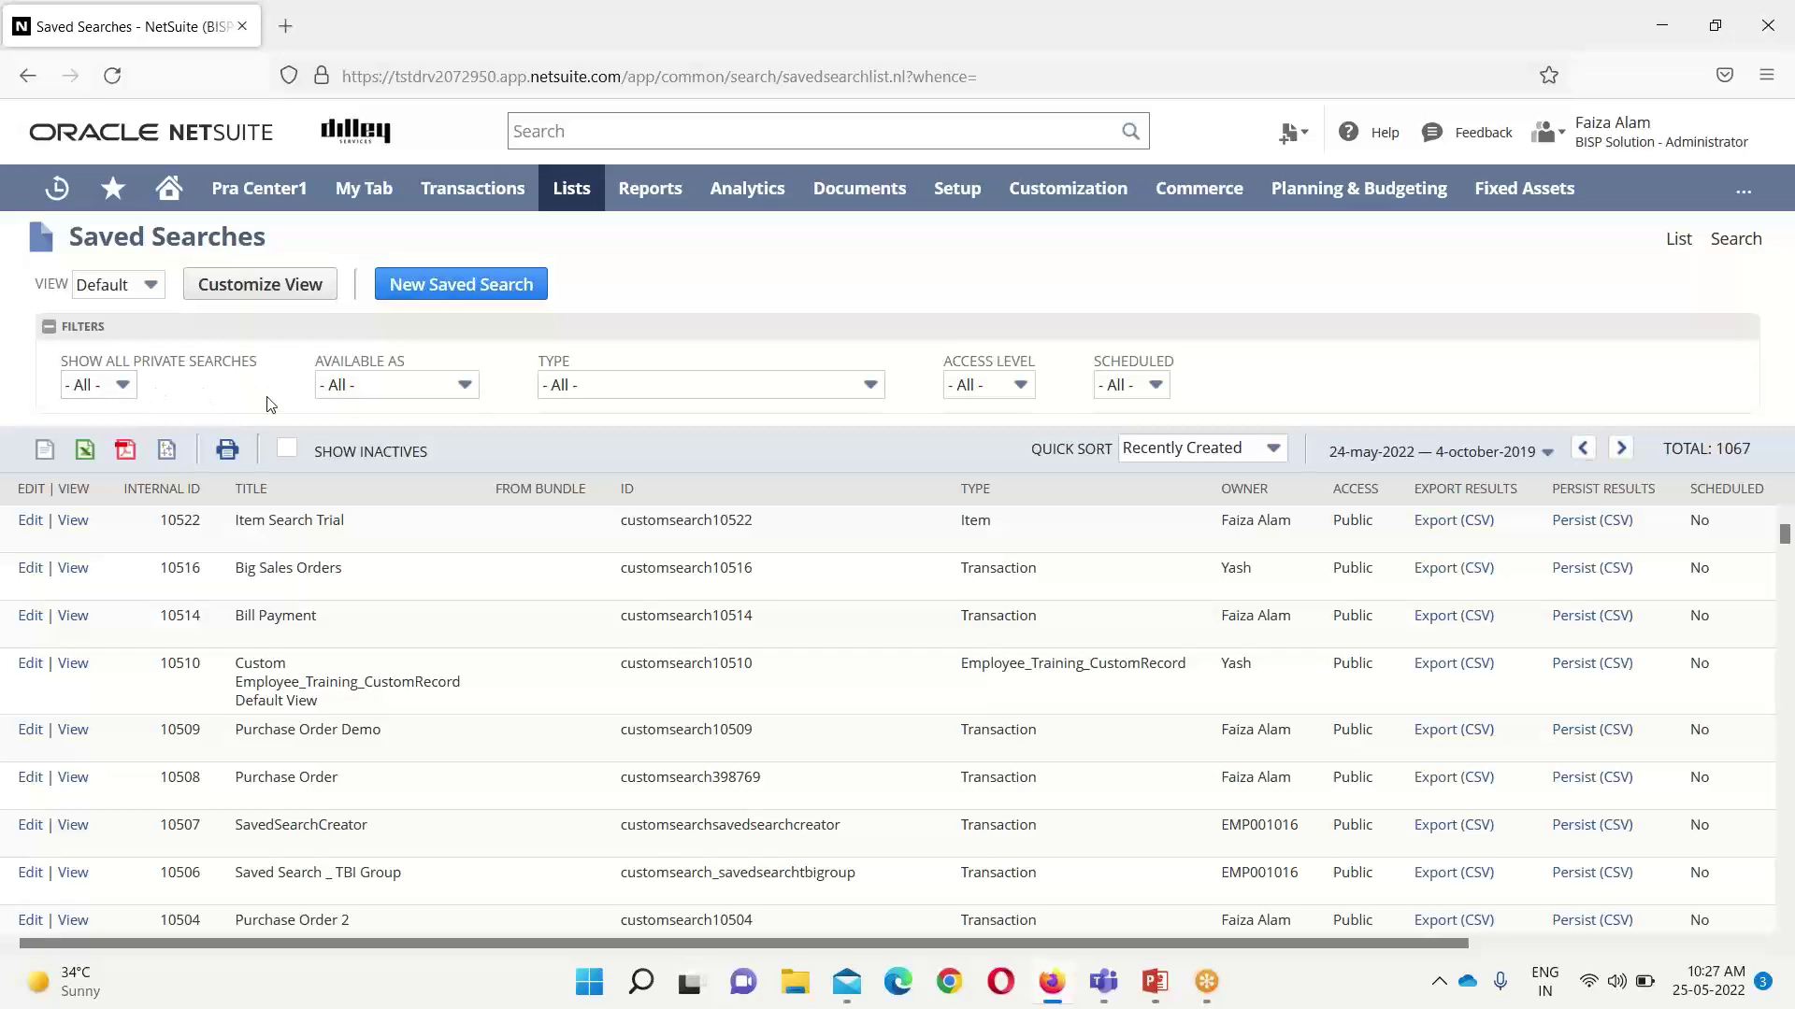
click(468, 389)
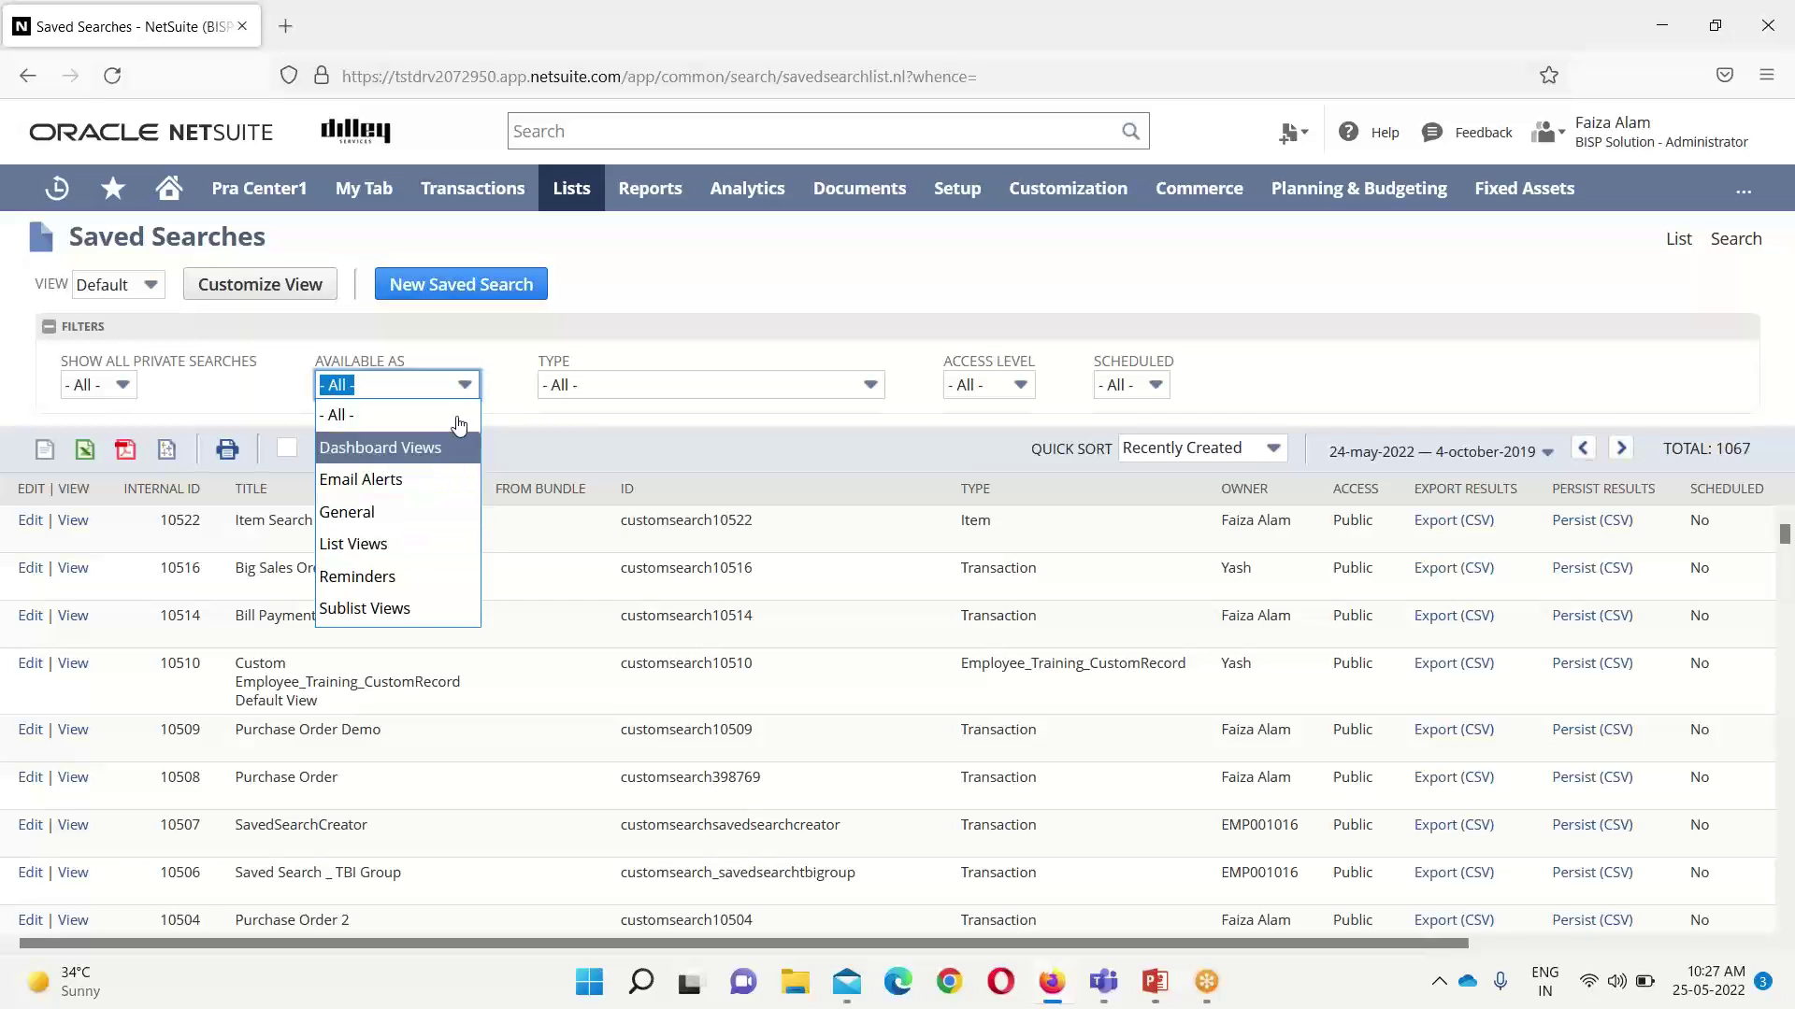
click(870, 387)
mouse_move(877, 428)
mouse_down()
mouse_move(855, 526)
mouse_move(875, 413)
mouse_up()
click(890, 301)
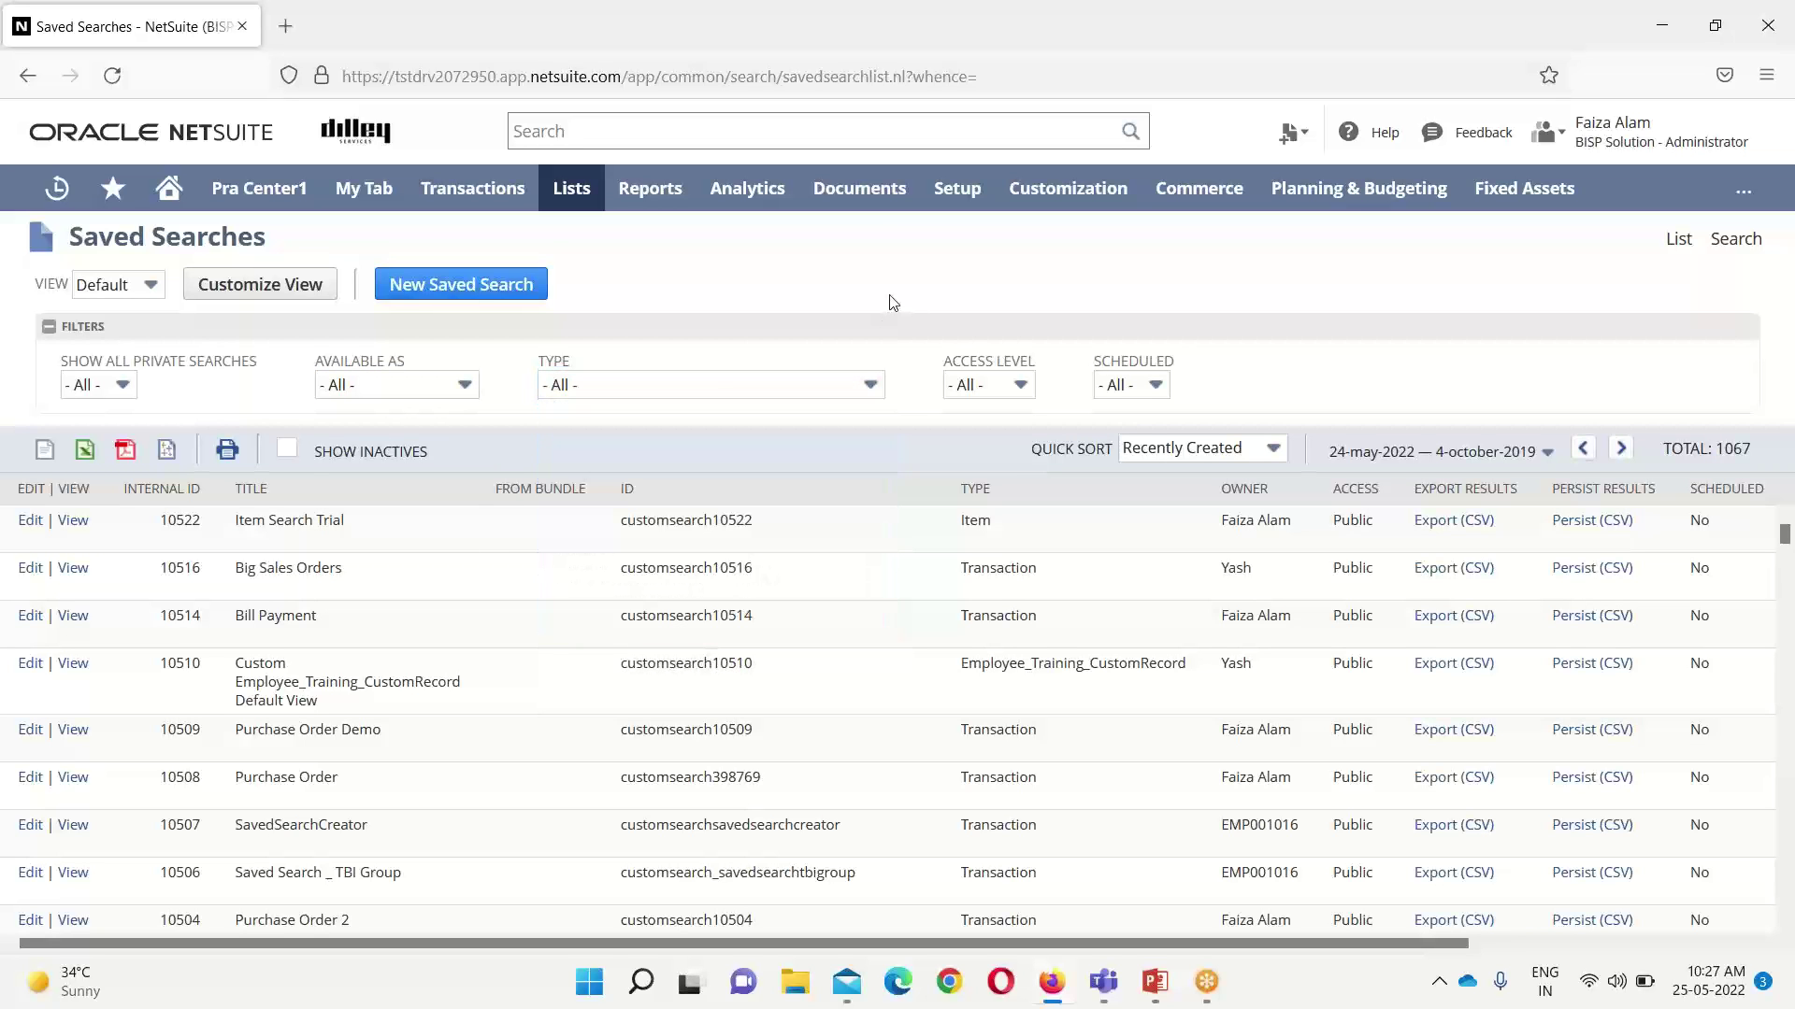
Filter the saved searches by Public access level and reset that filter to All.
click(1019, 386)
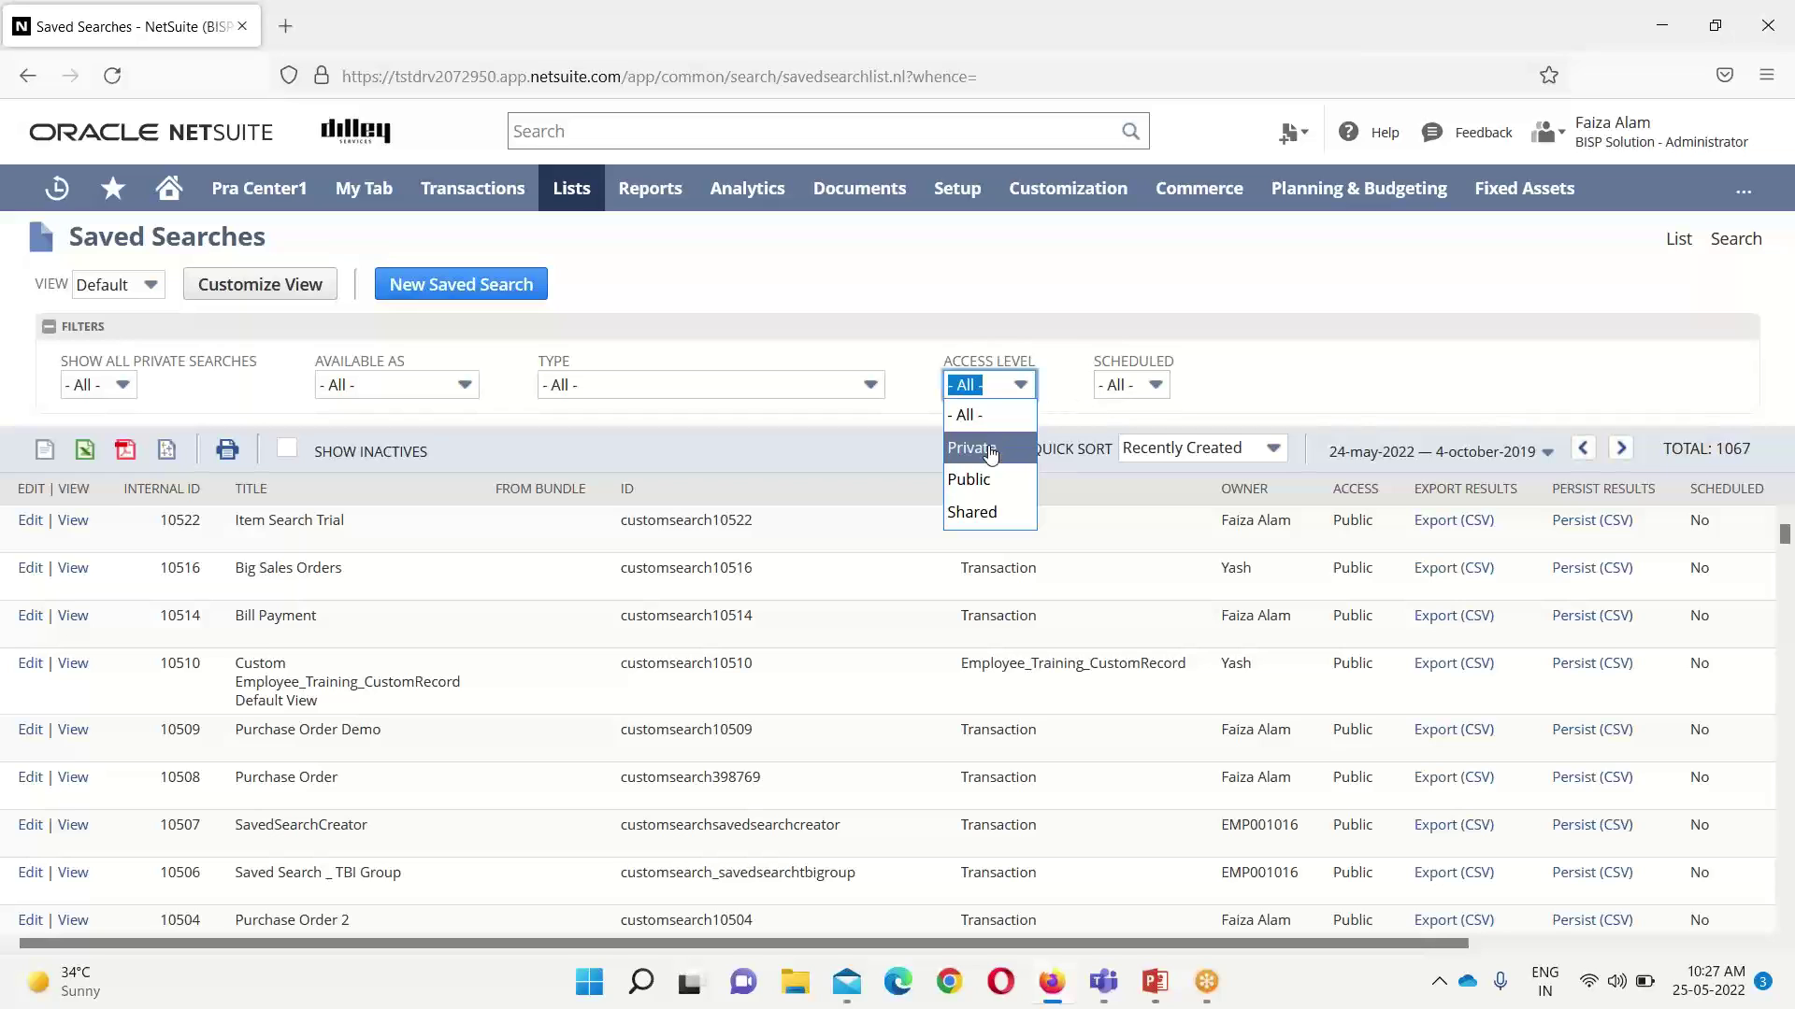
click(986, 483)
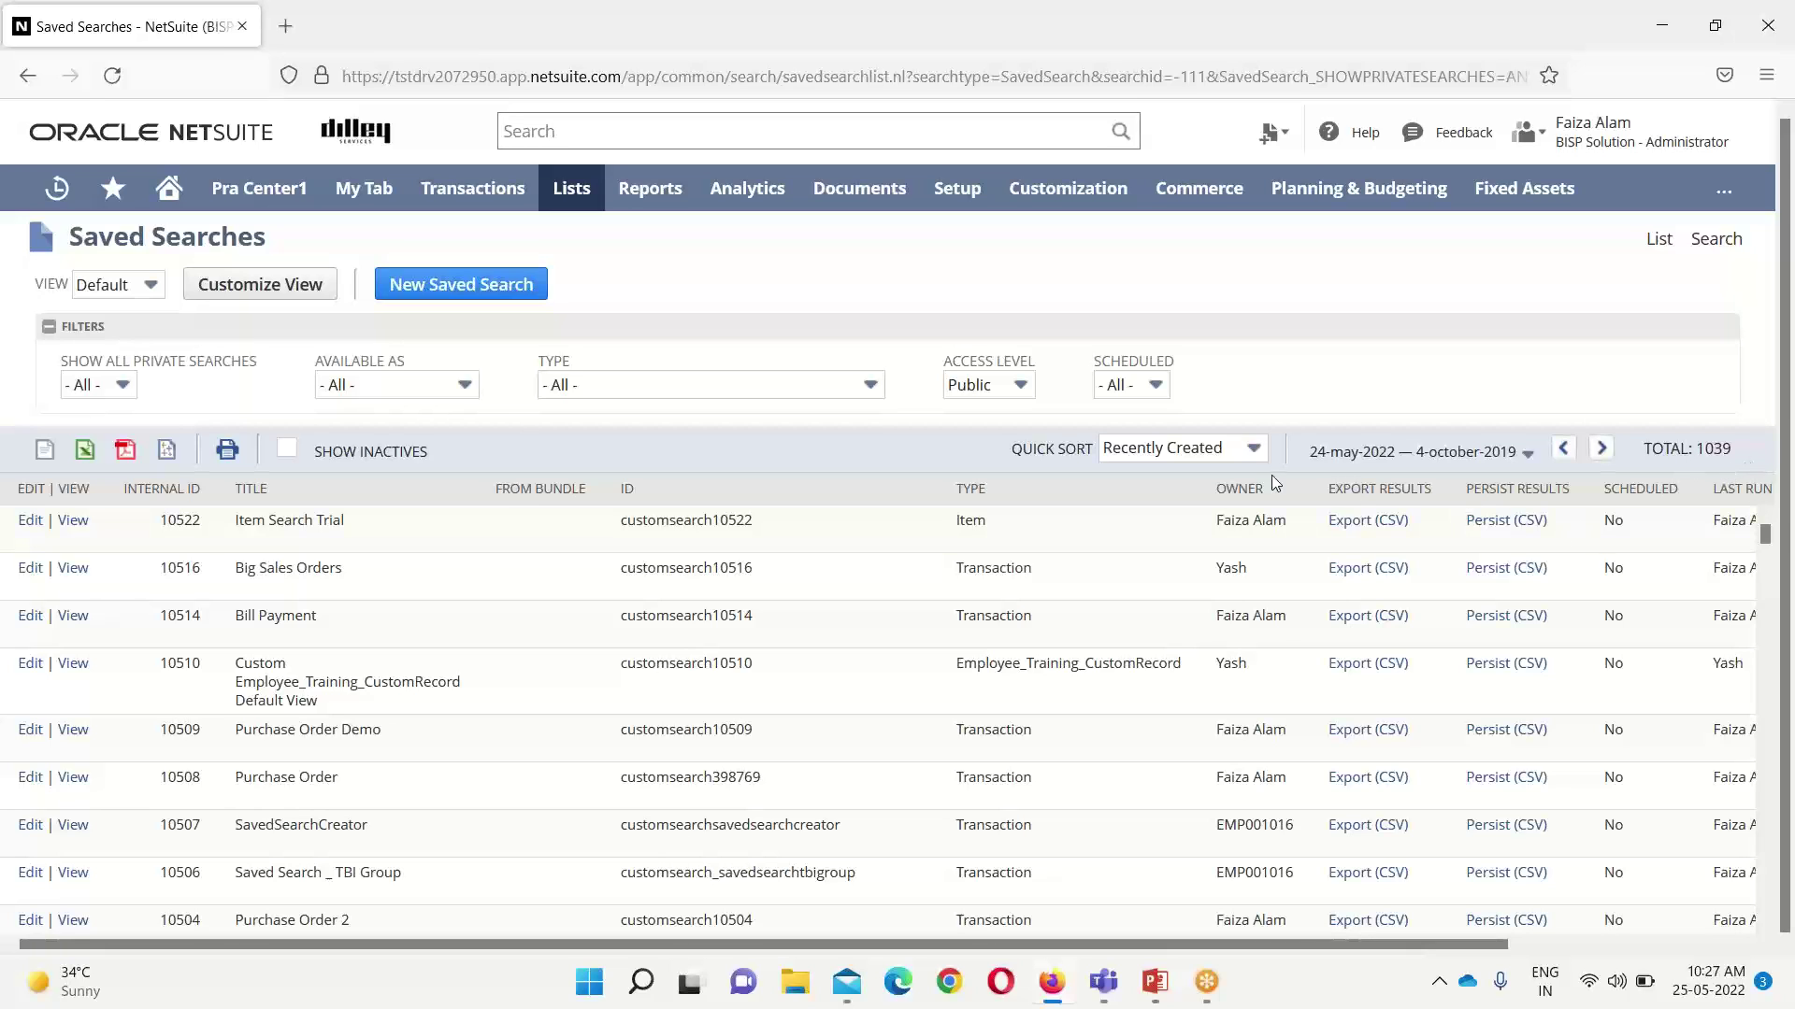
click(1024, 391)
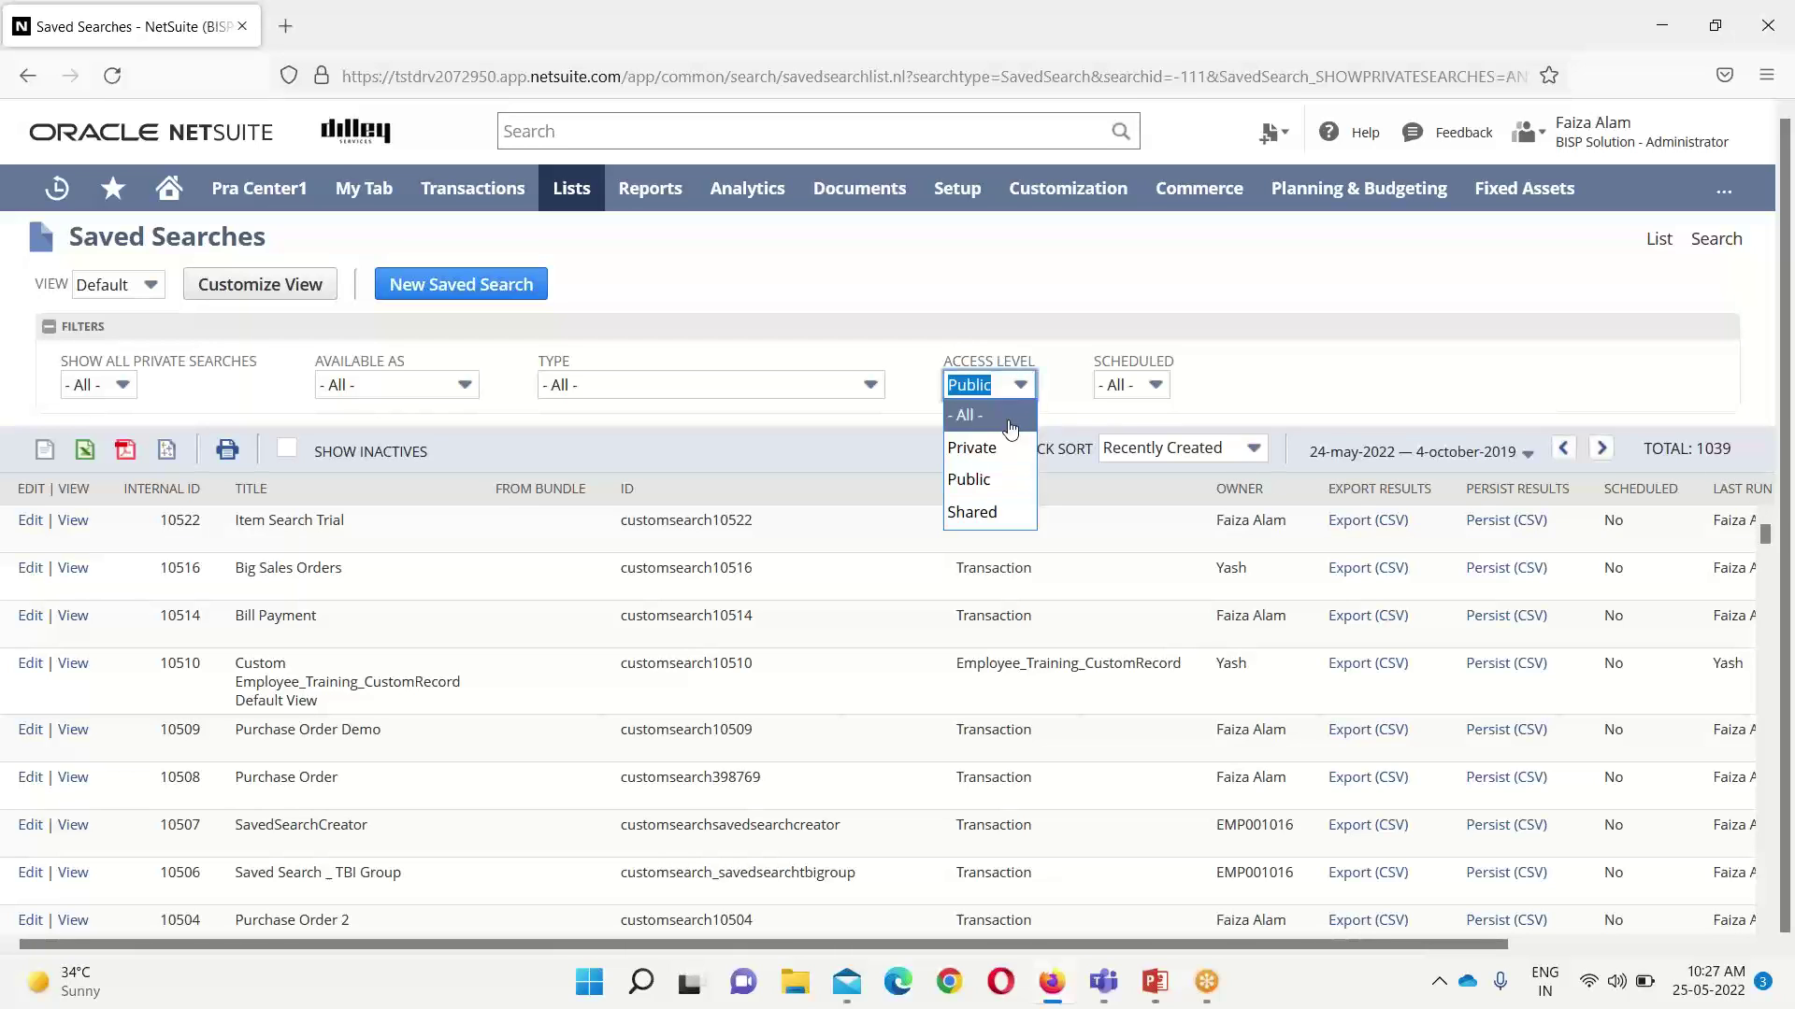
click(1032, 421)
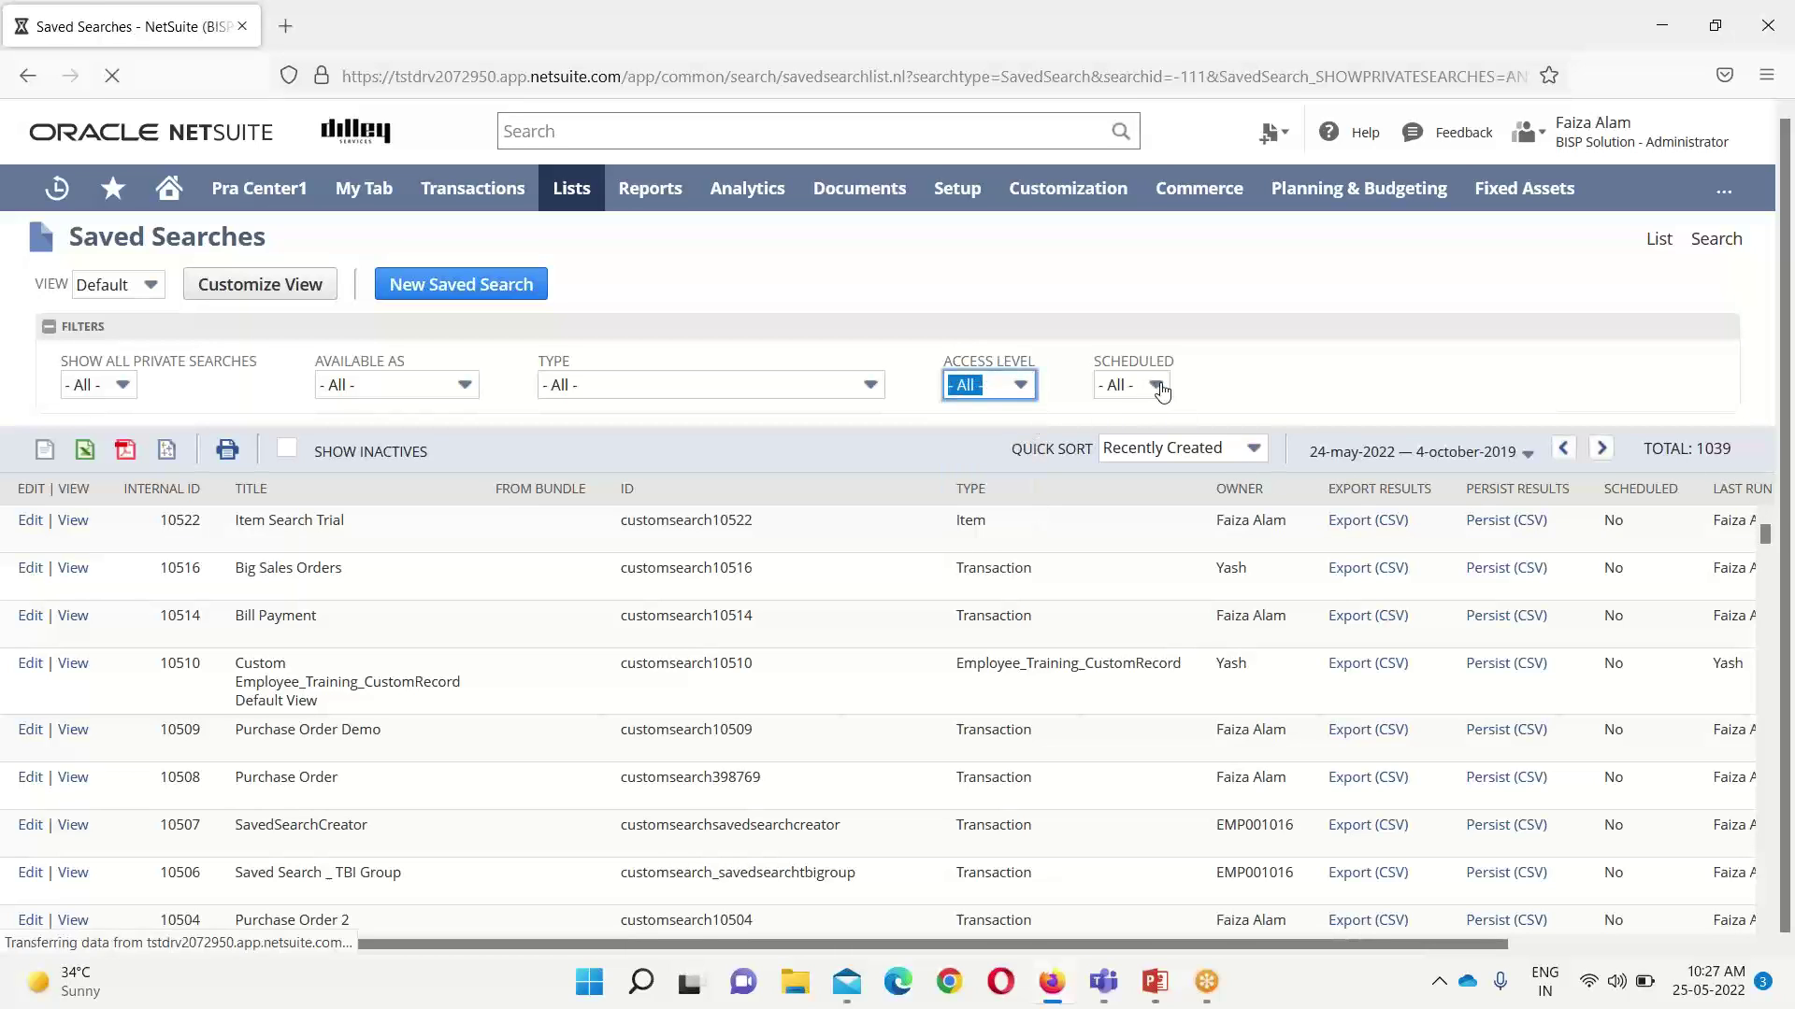
Filter the list to searches with Scheduled set to No and reset that filter to All.
click(1155, 385)
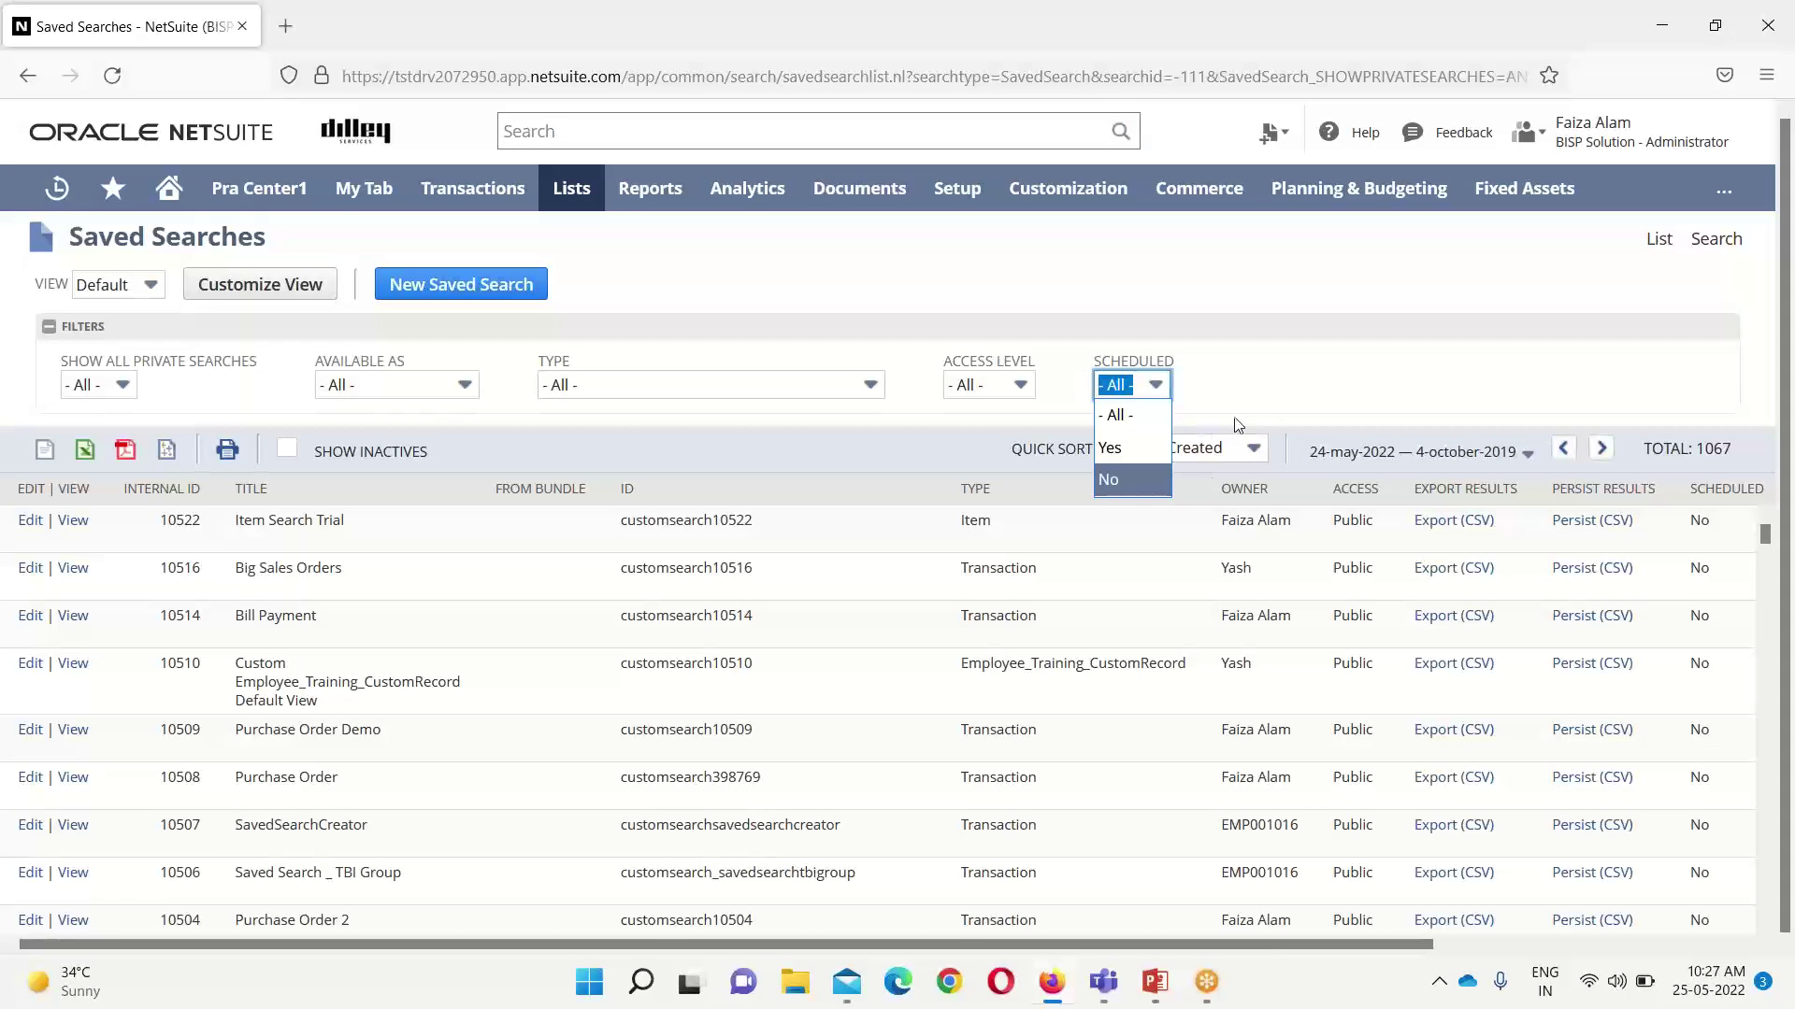
click(1109, 480)
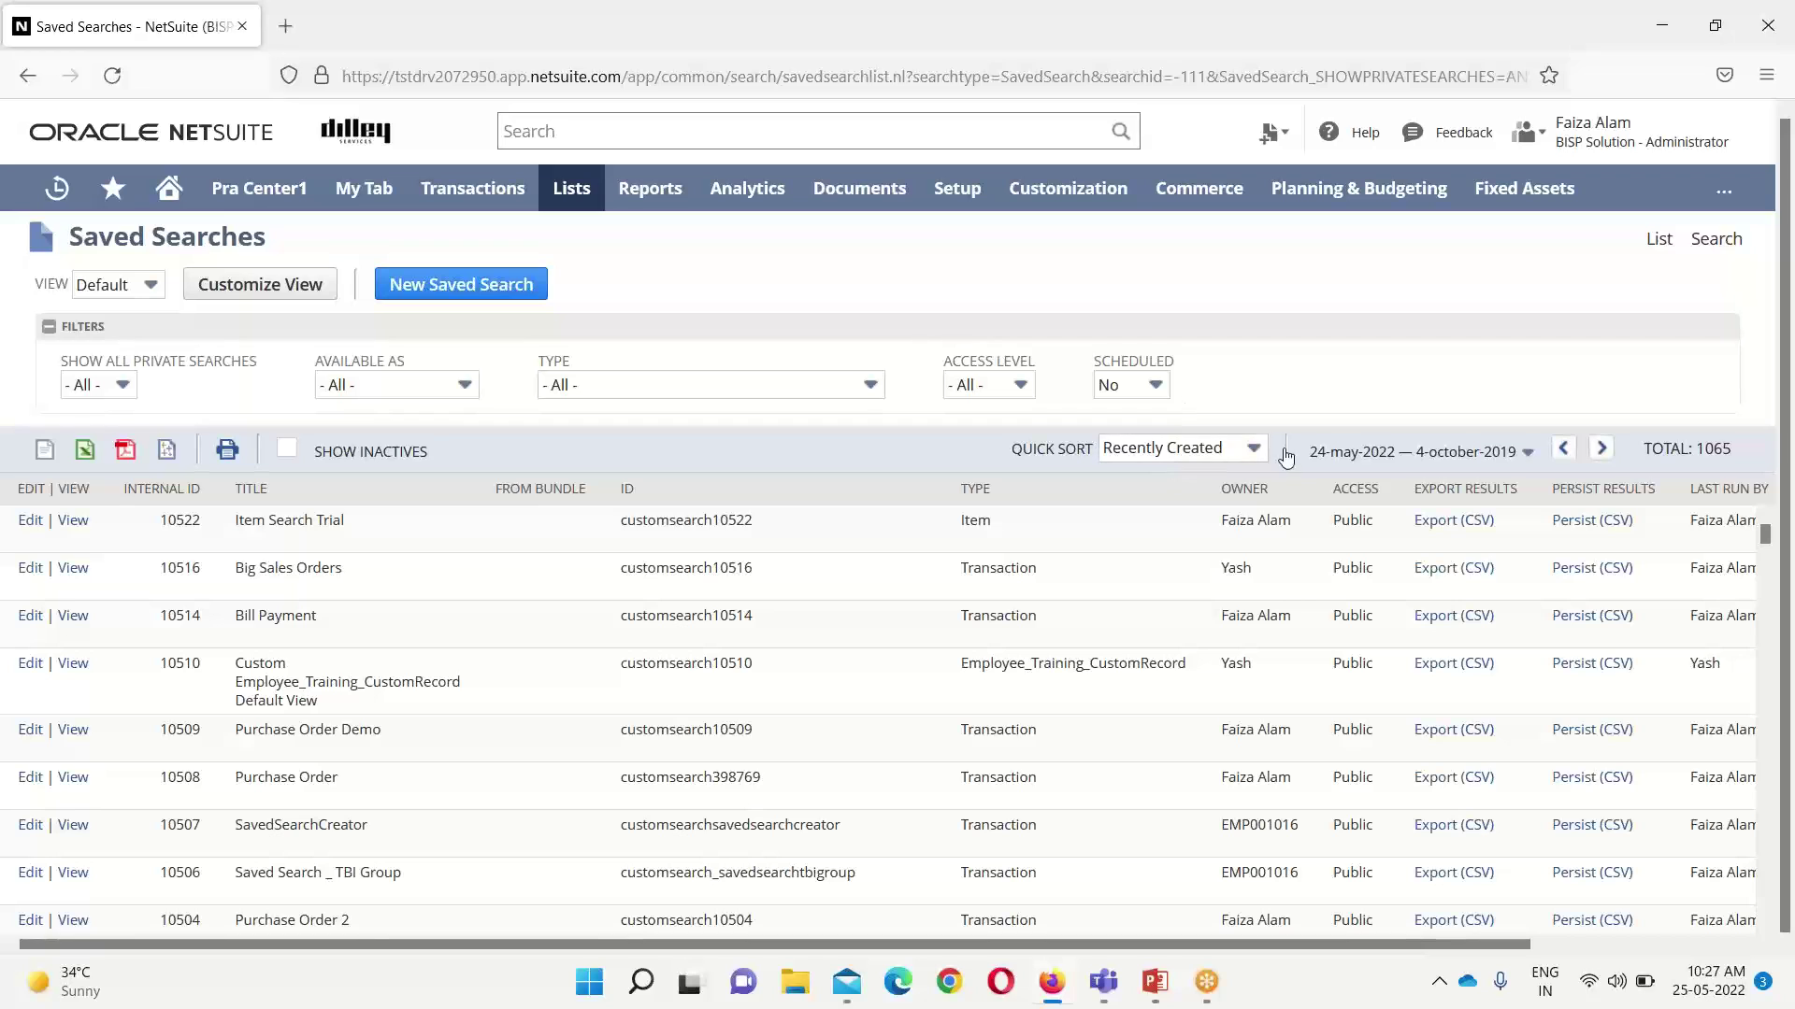
click(1155, 385)
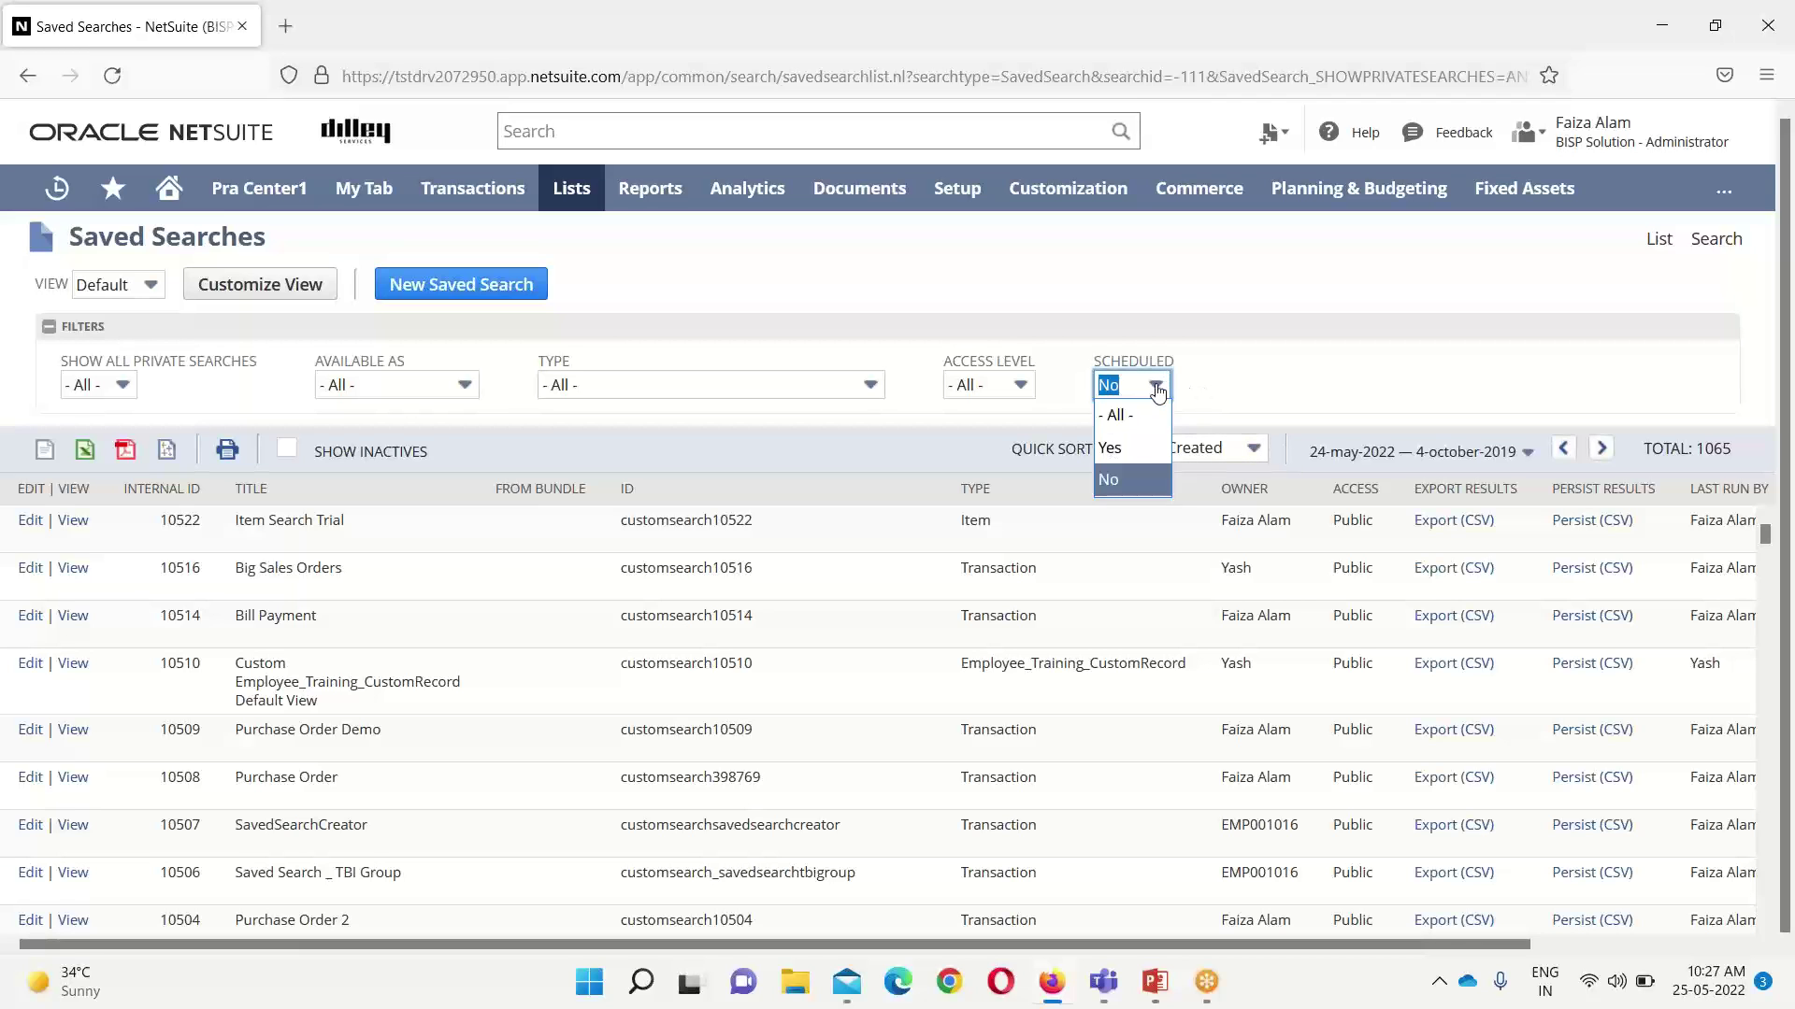
click(1126, 411)
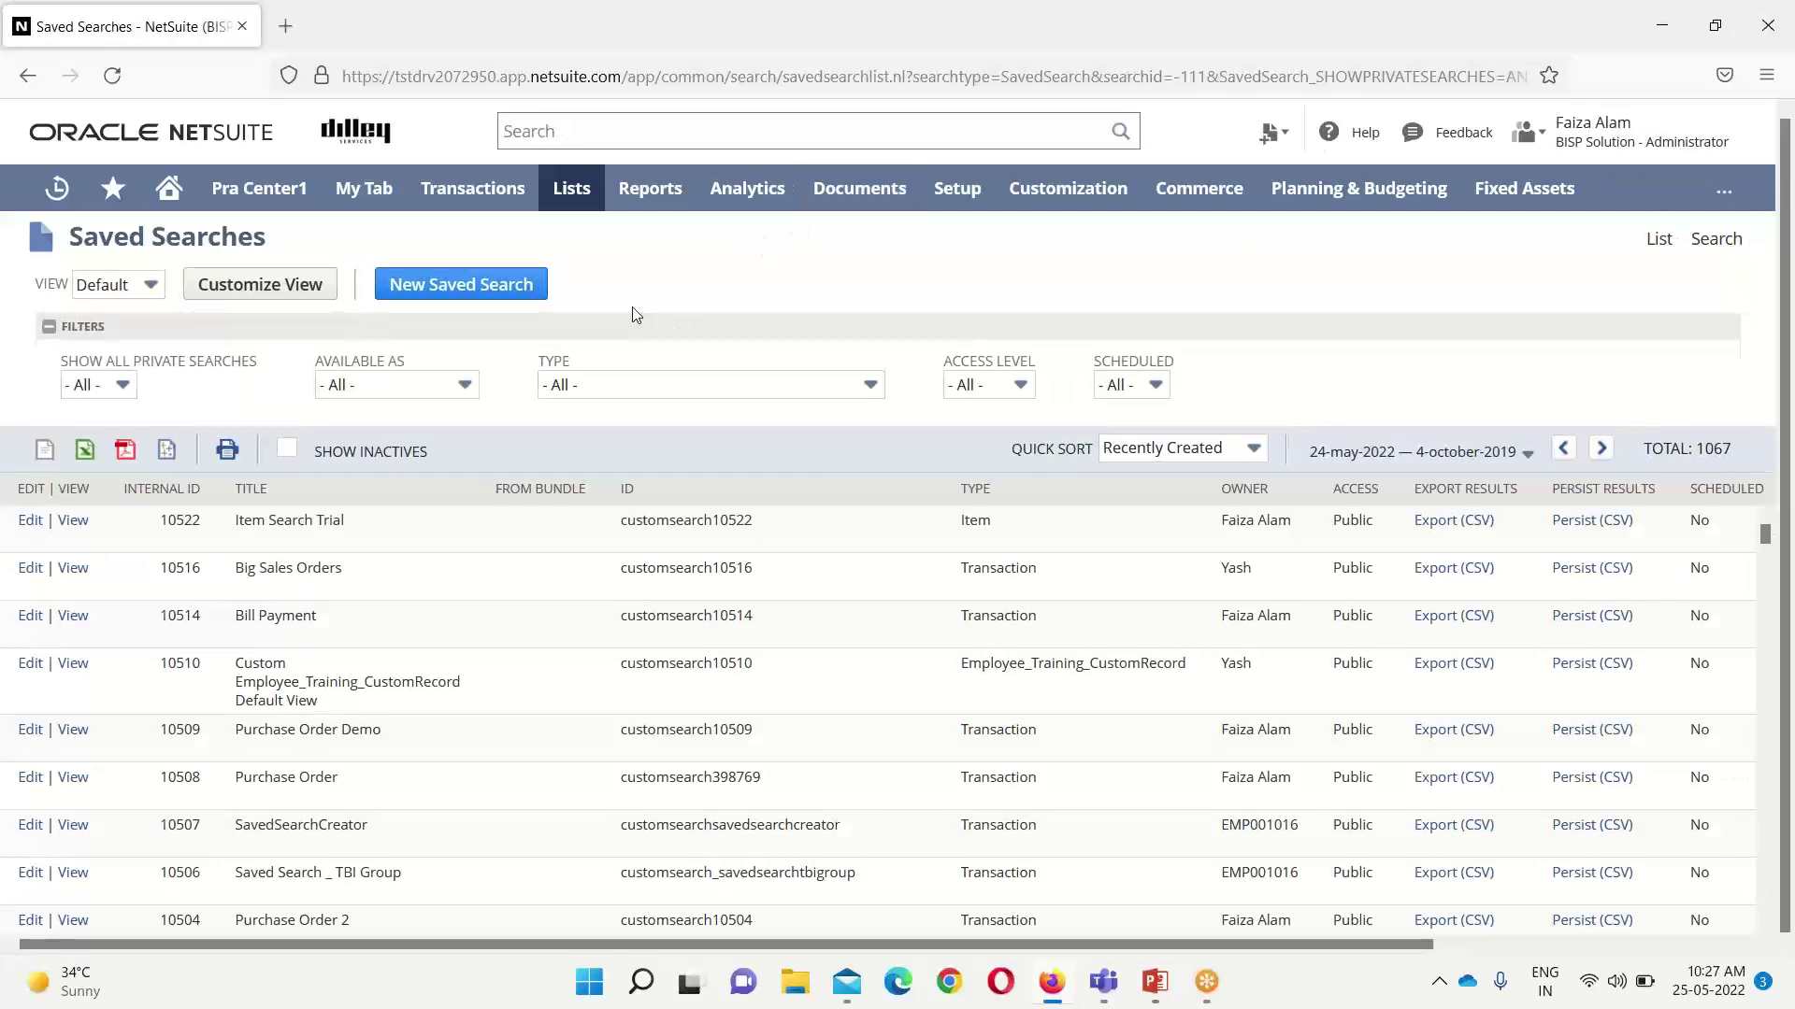
Start a new saved search of the Transaction type.
click(462, 285)
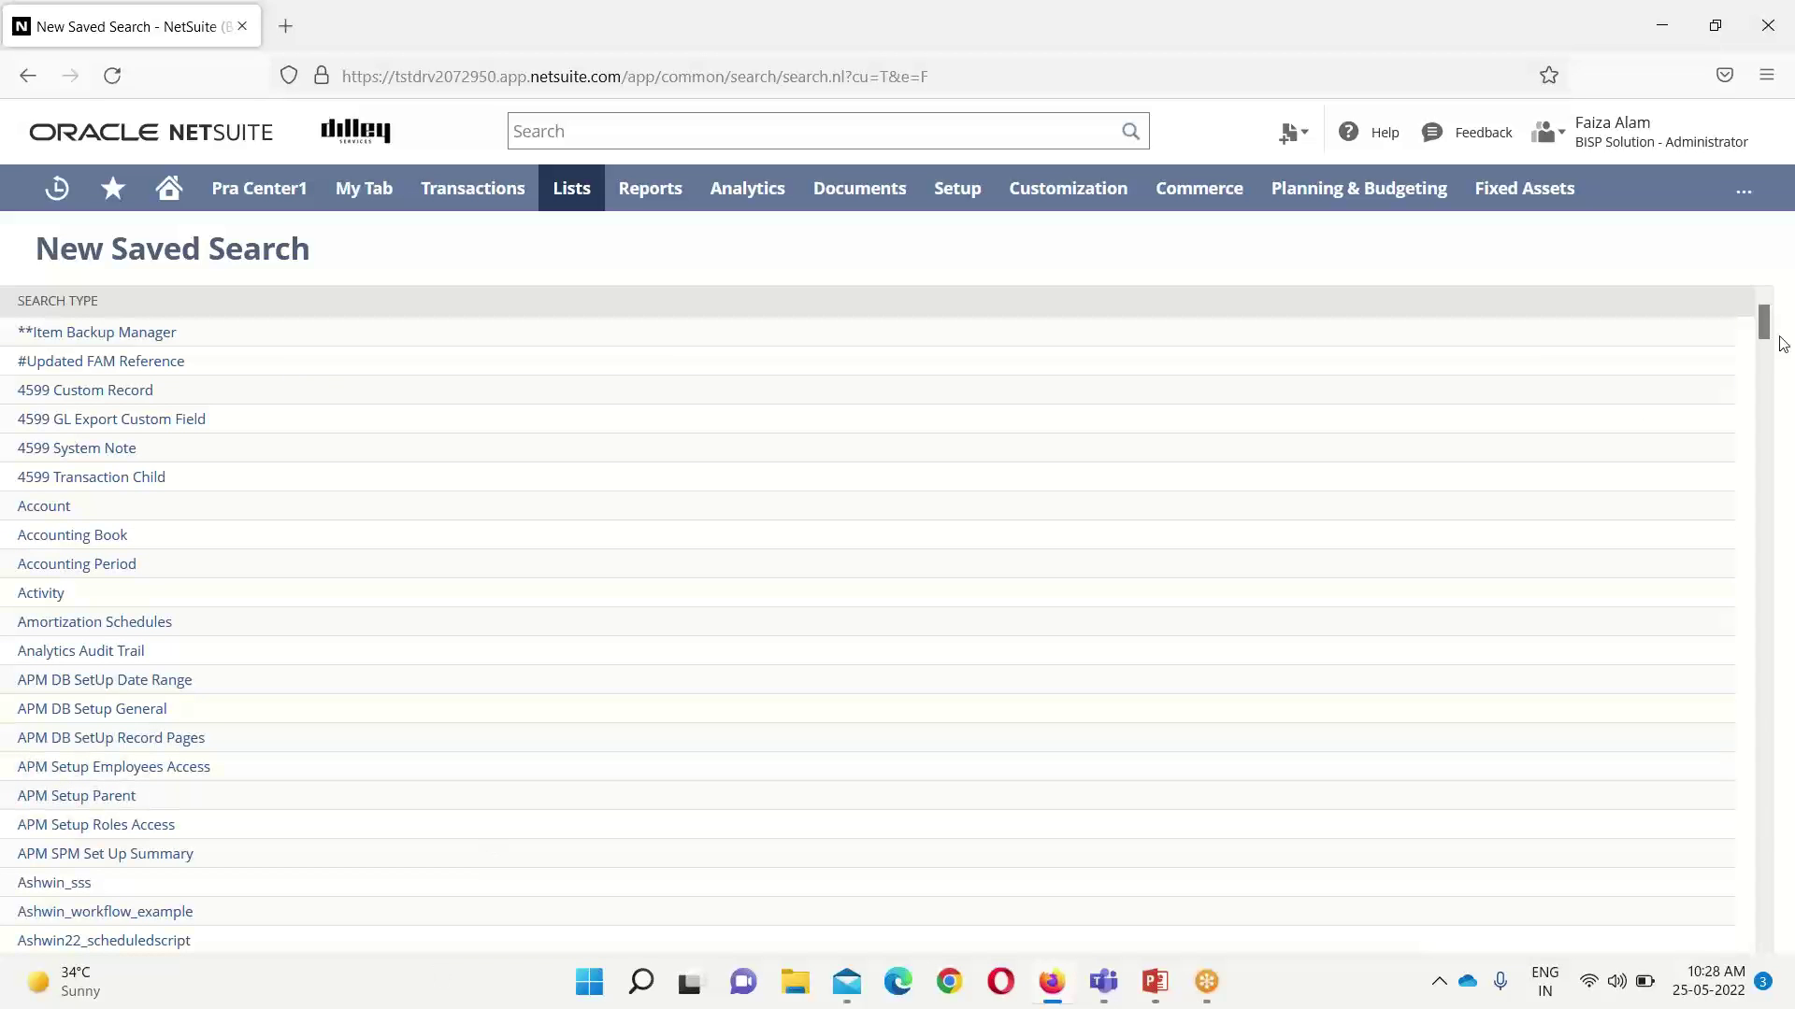
drag(1765, 329, 1752, 896)
click(68, 856)
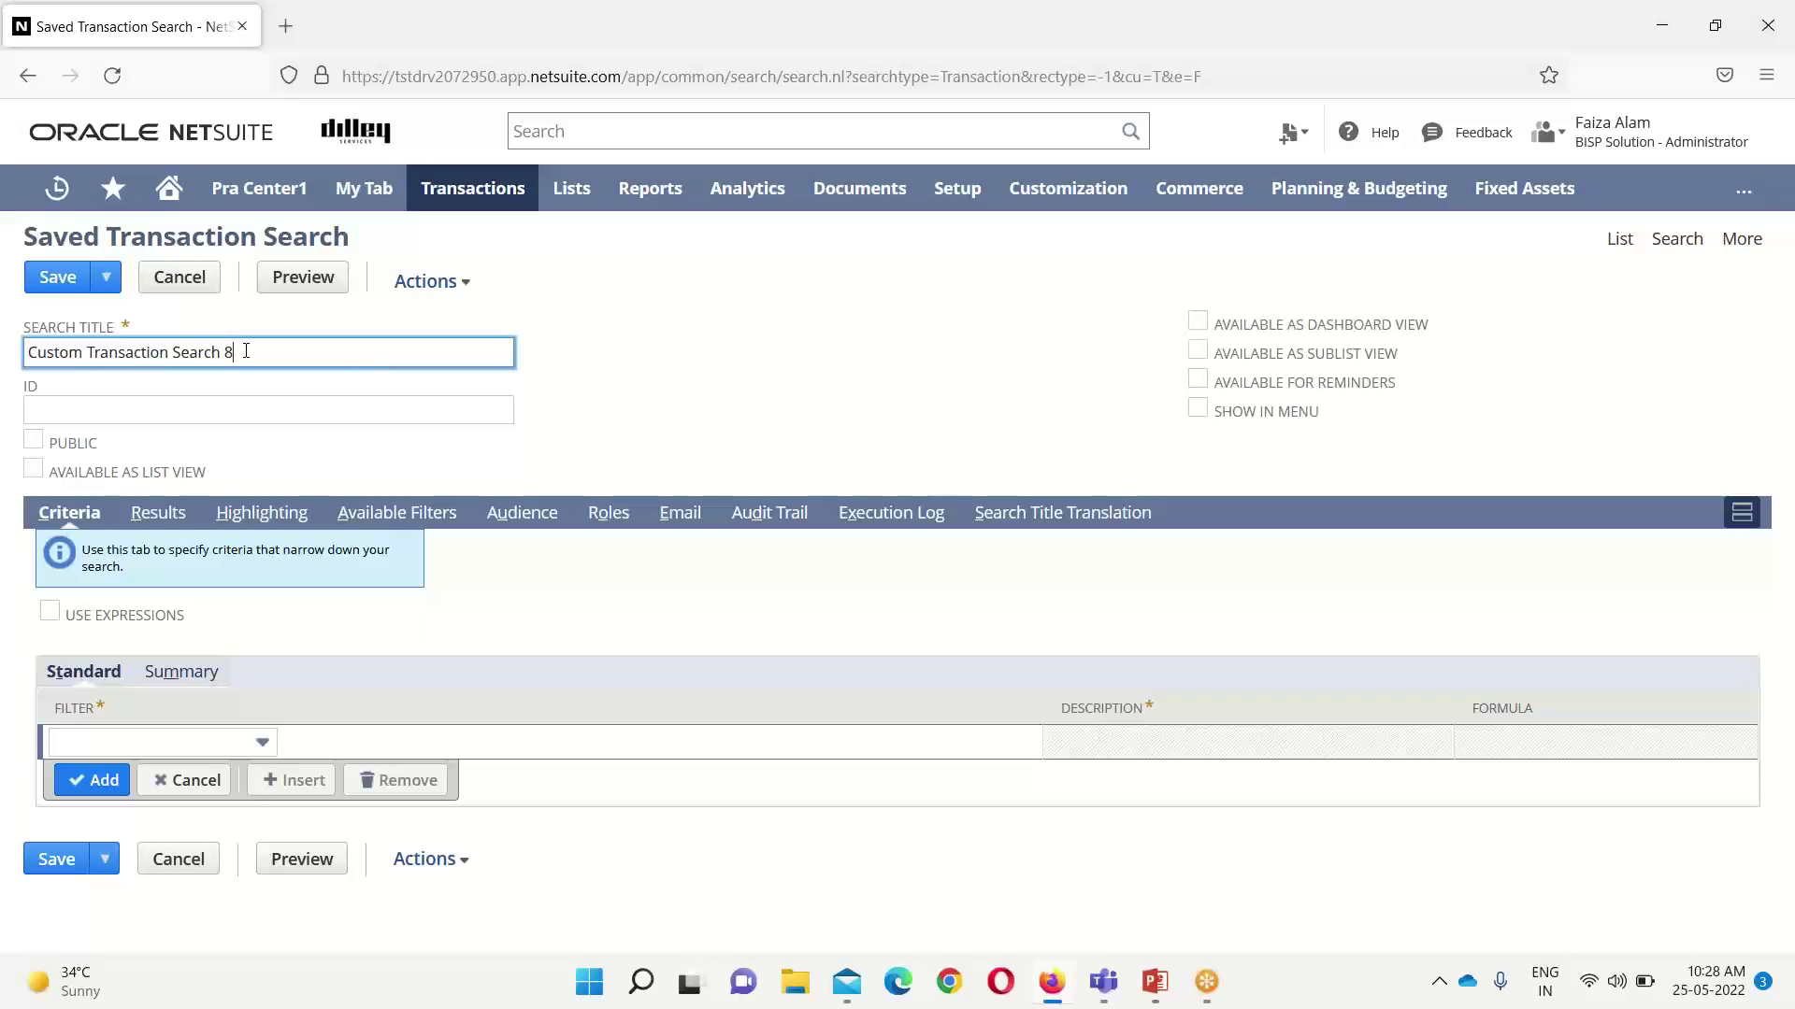
Title the saved search Customer Invoice and make it public.
key(BackSpace)
key(BackSpace)
key(BackSpace)
key(BackSpace)
key(BackSpace)
key(BackSpace)
key(BackSpace)
key(BackSpace)
key(BackSpace)
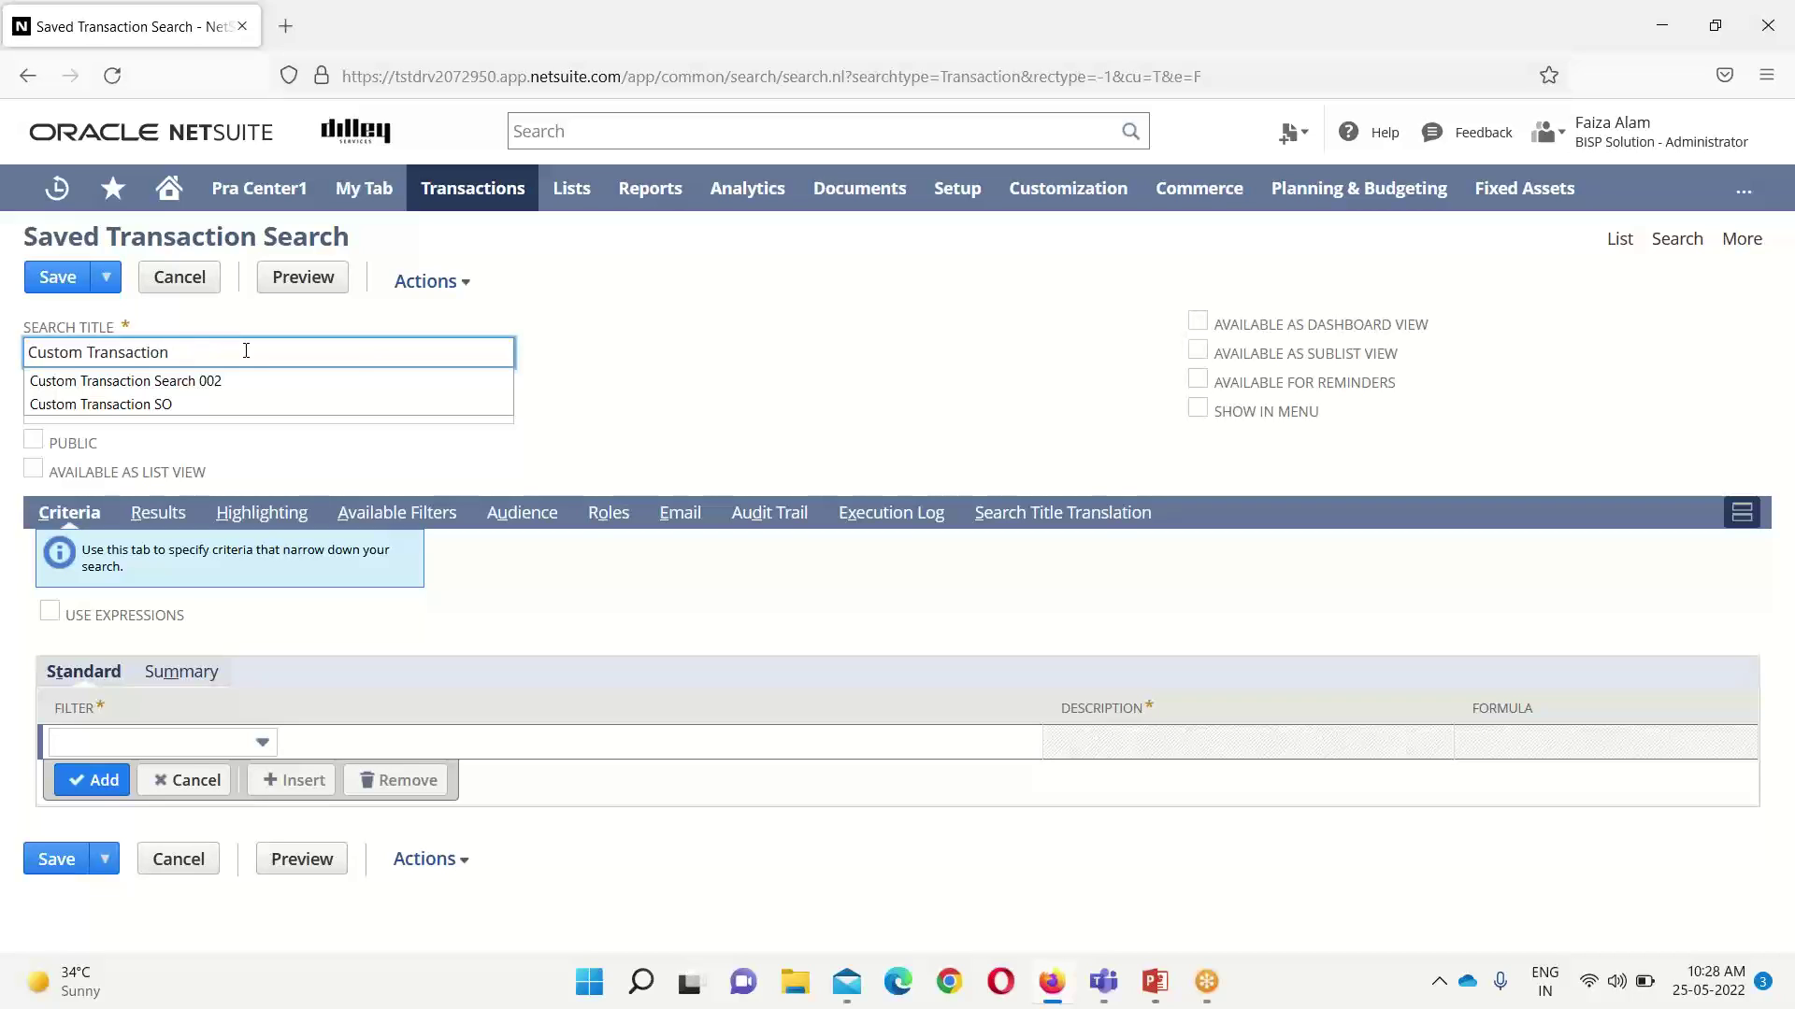
key(BackSpace)
key(BackSpace)
key(BackSpace)
key(BackSpace)
key(BackSpace)
key(BackSpace)
key(BackSpace)
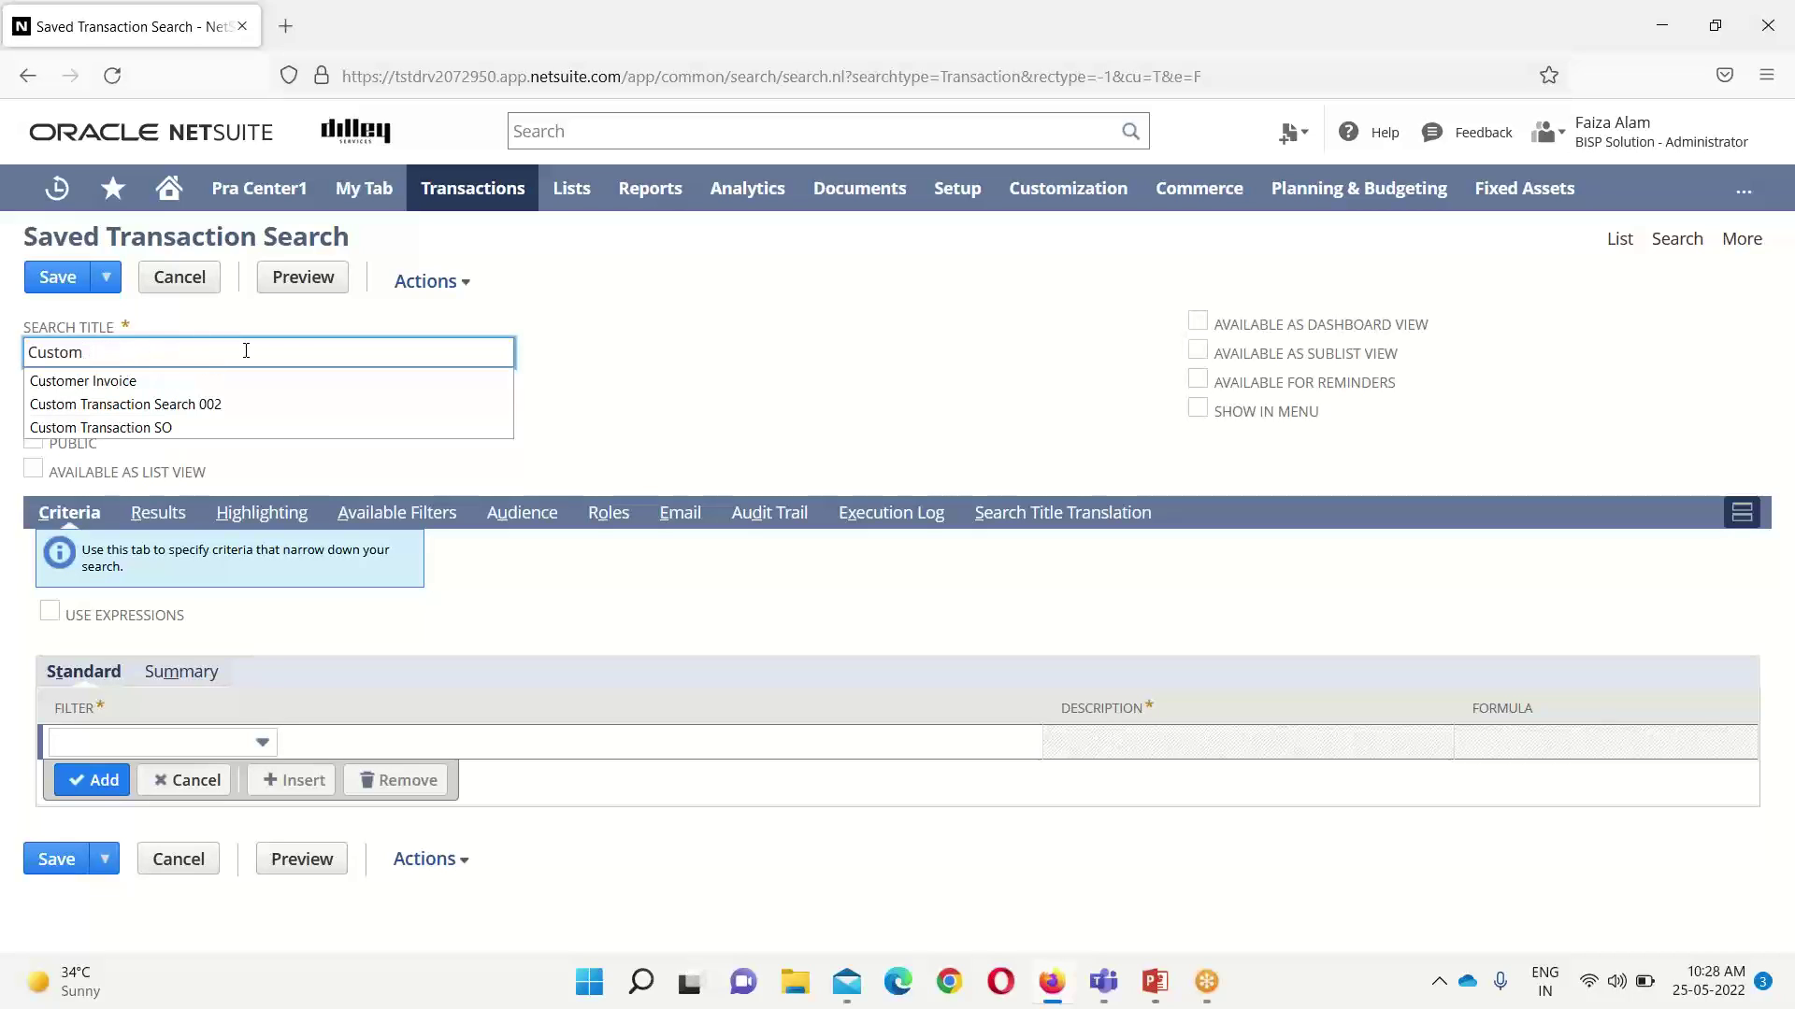
text(er)
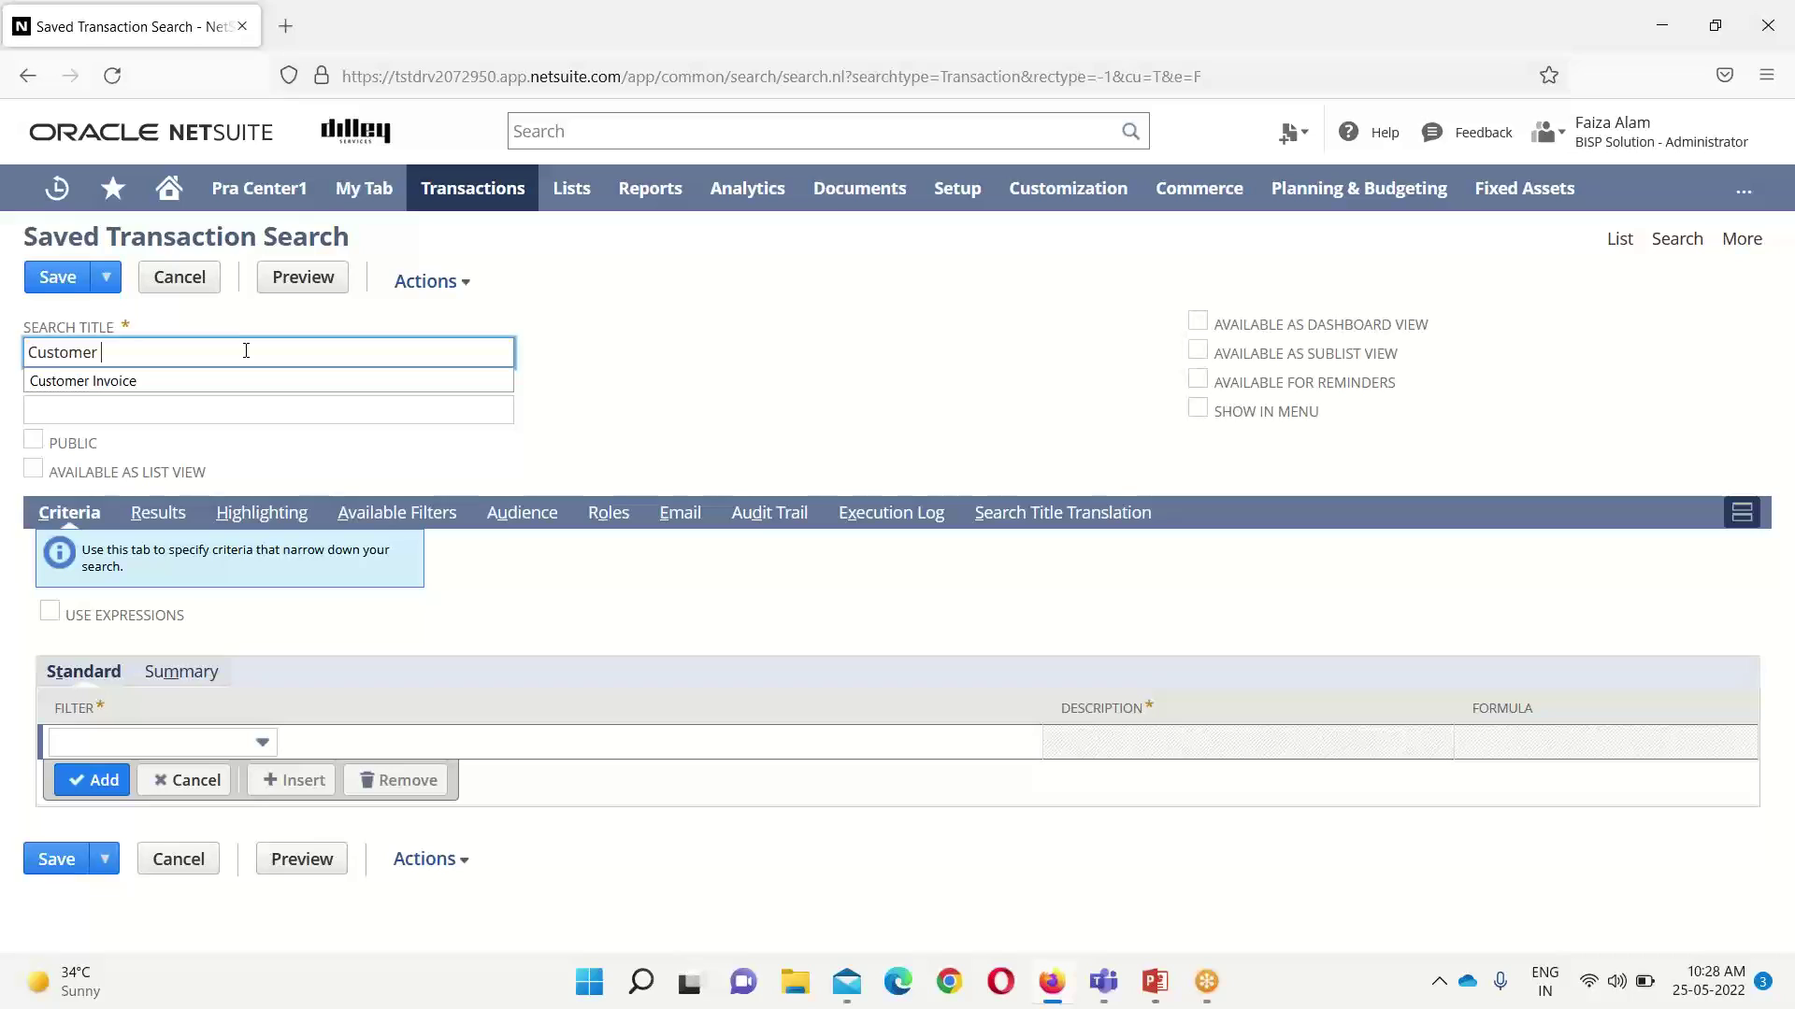
click(193, 382)
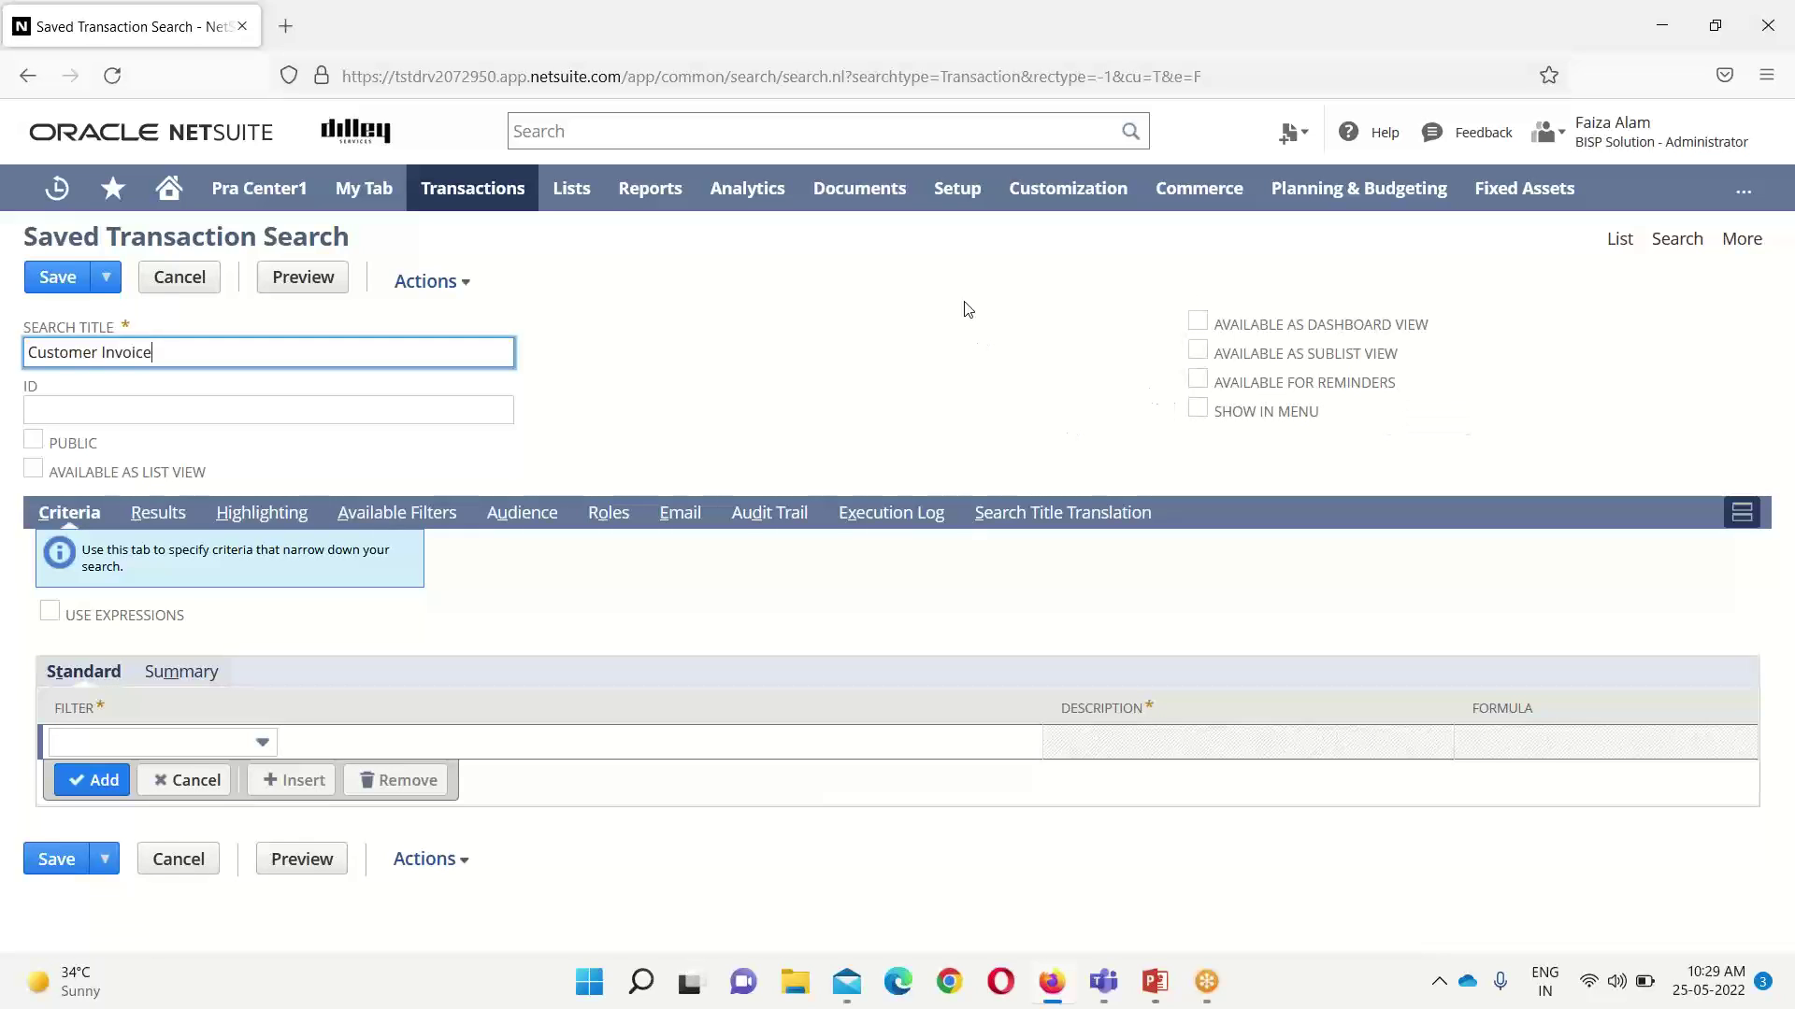
click(34, 446)
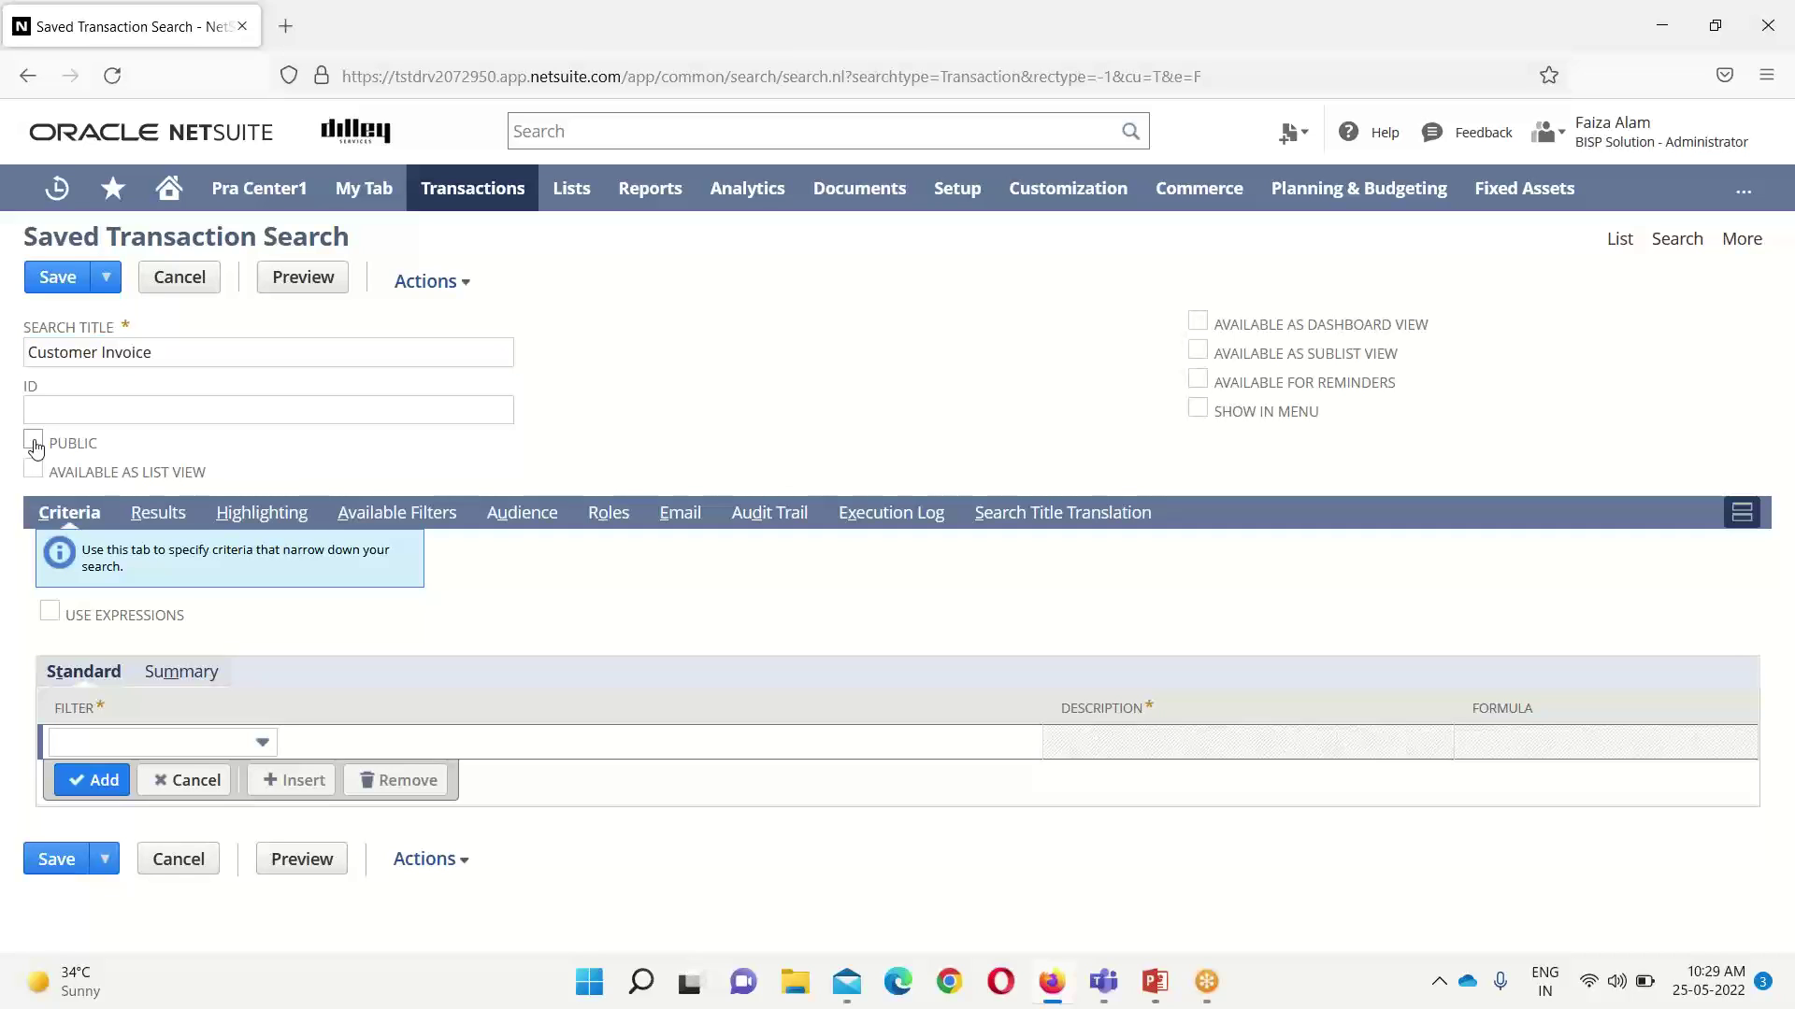
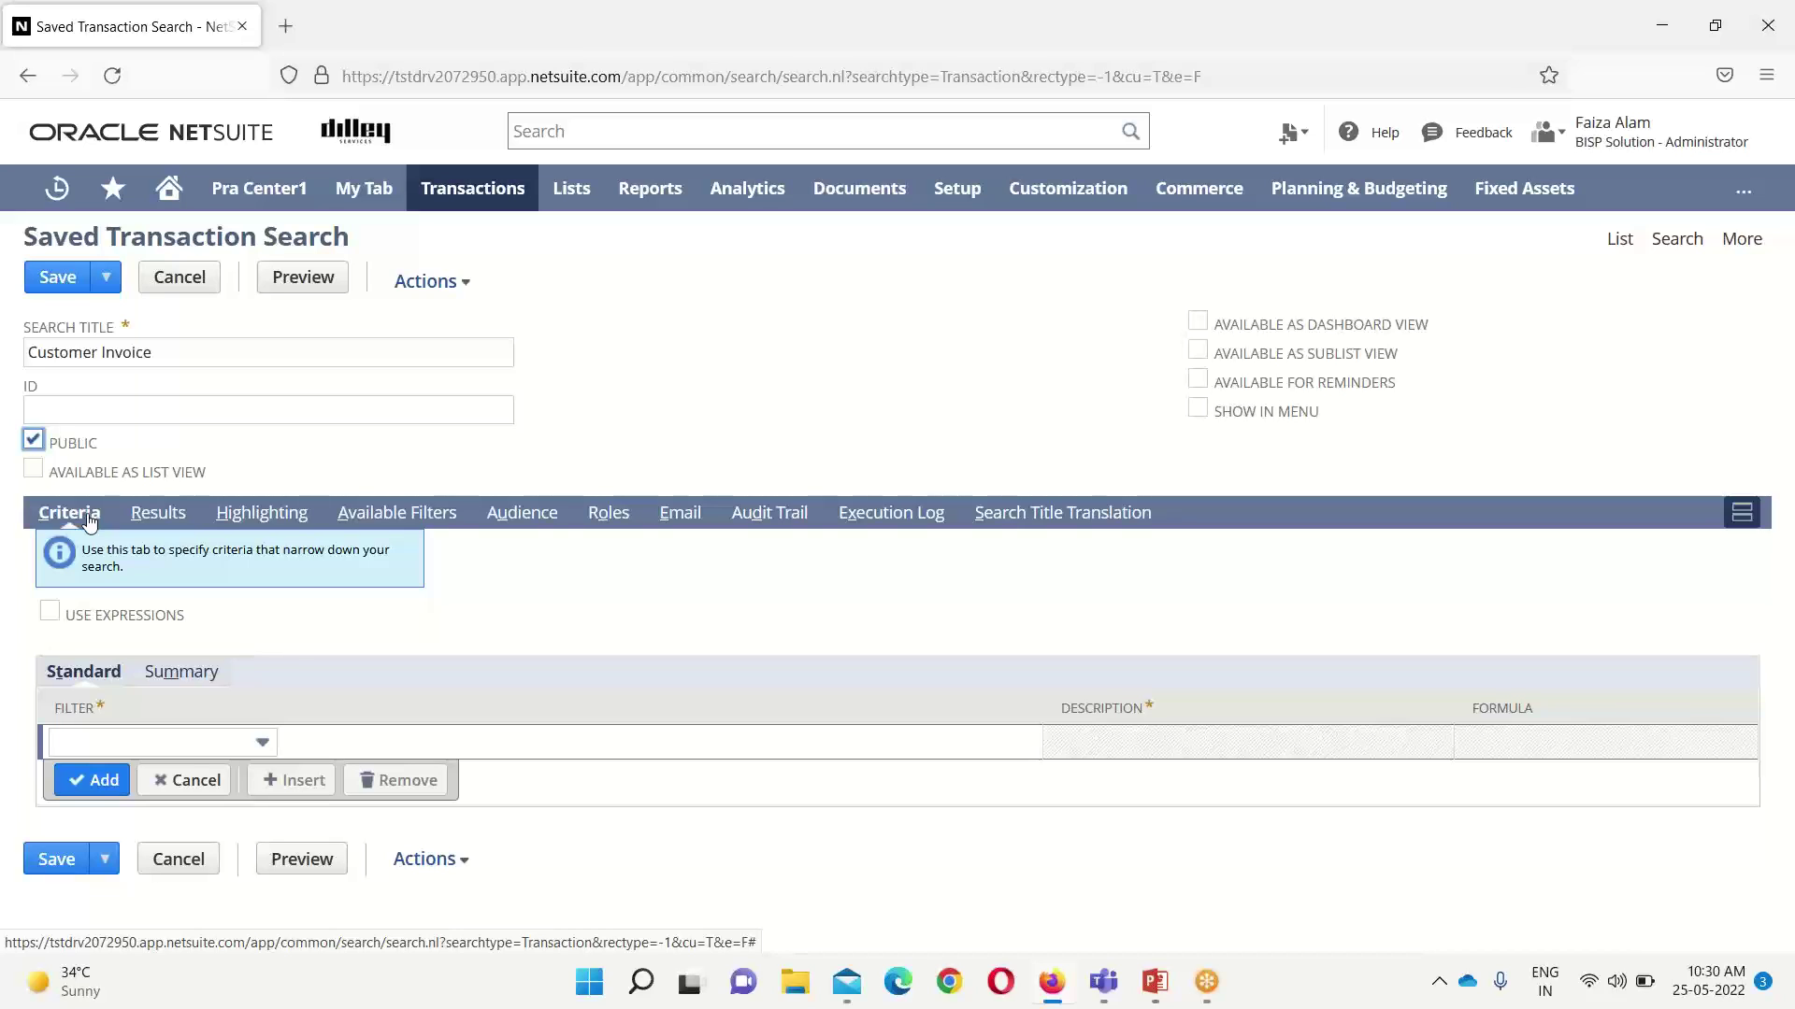
Add a standard criterion that limits the transaction Type to any of Invoice.
click(263, 743)
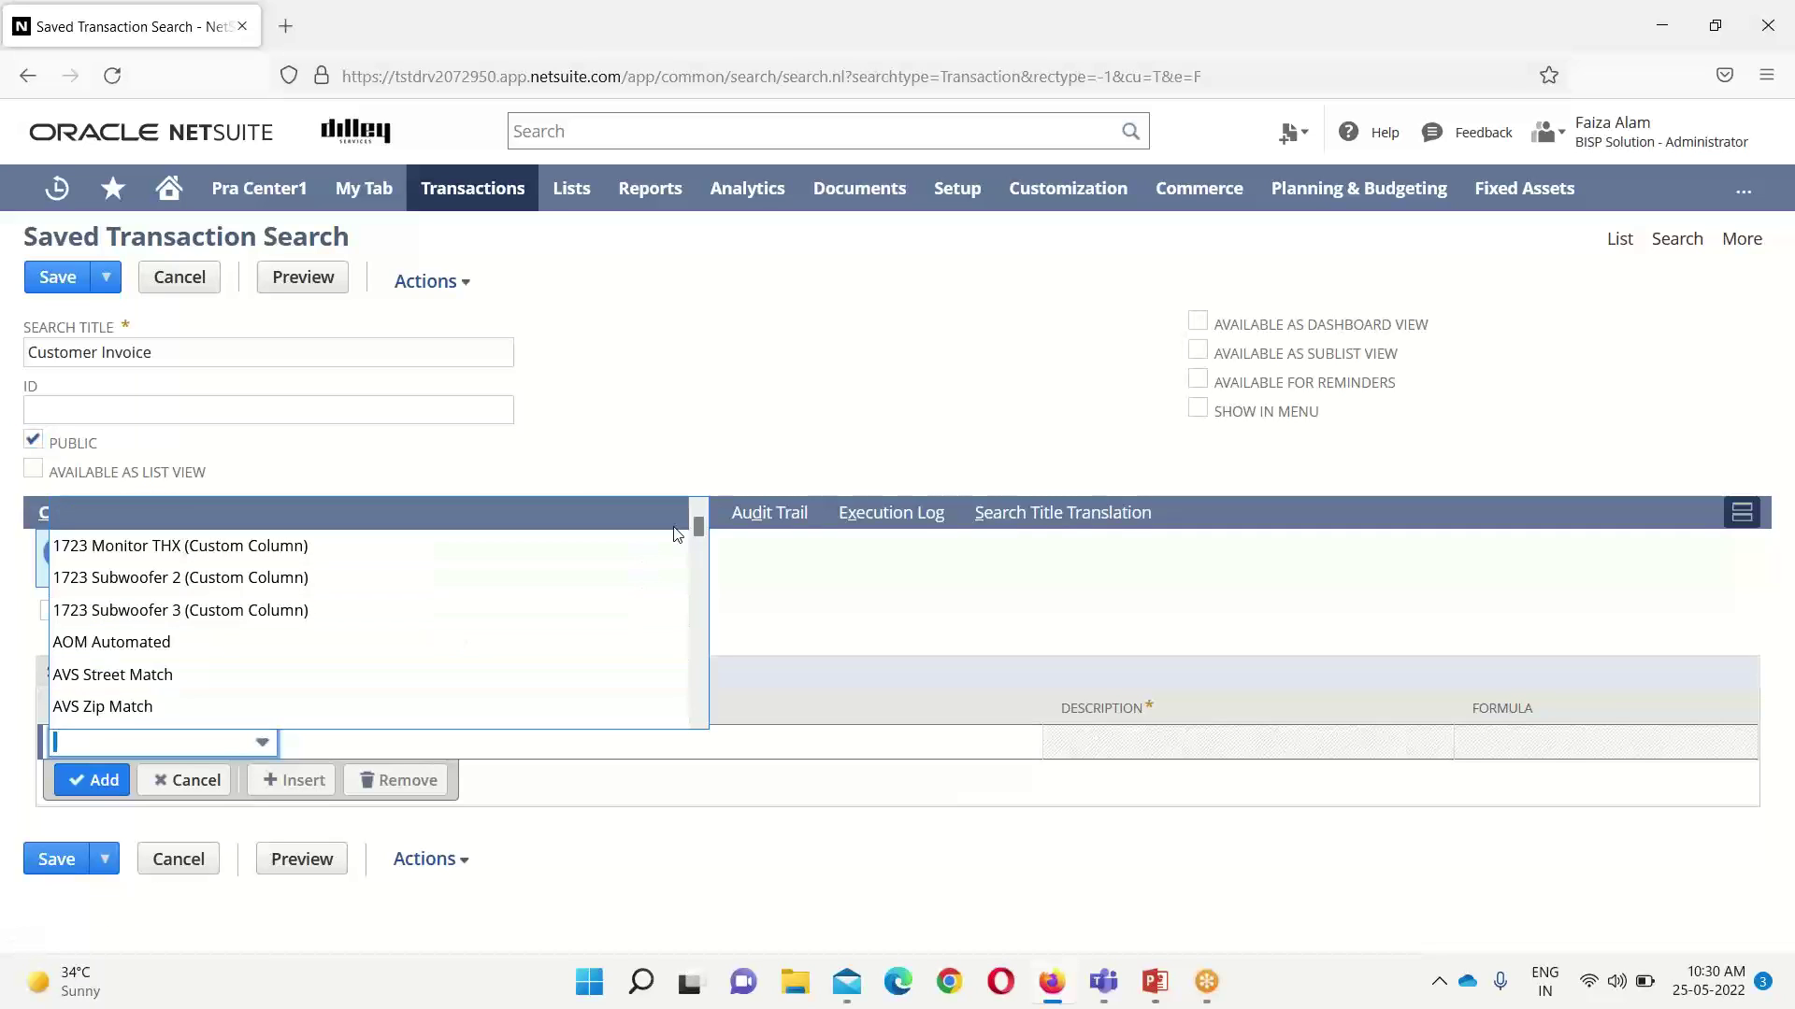
drag(694, 531, 708, 567)
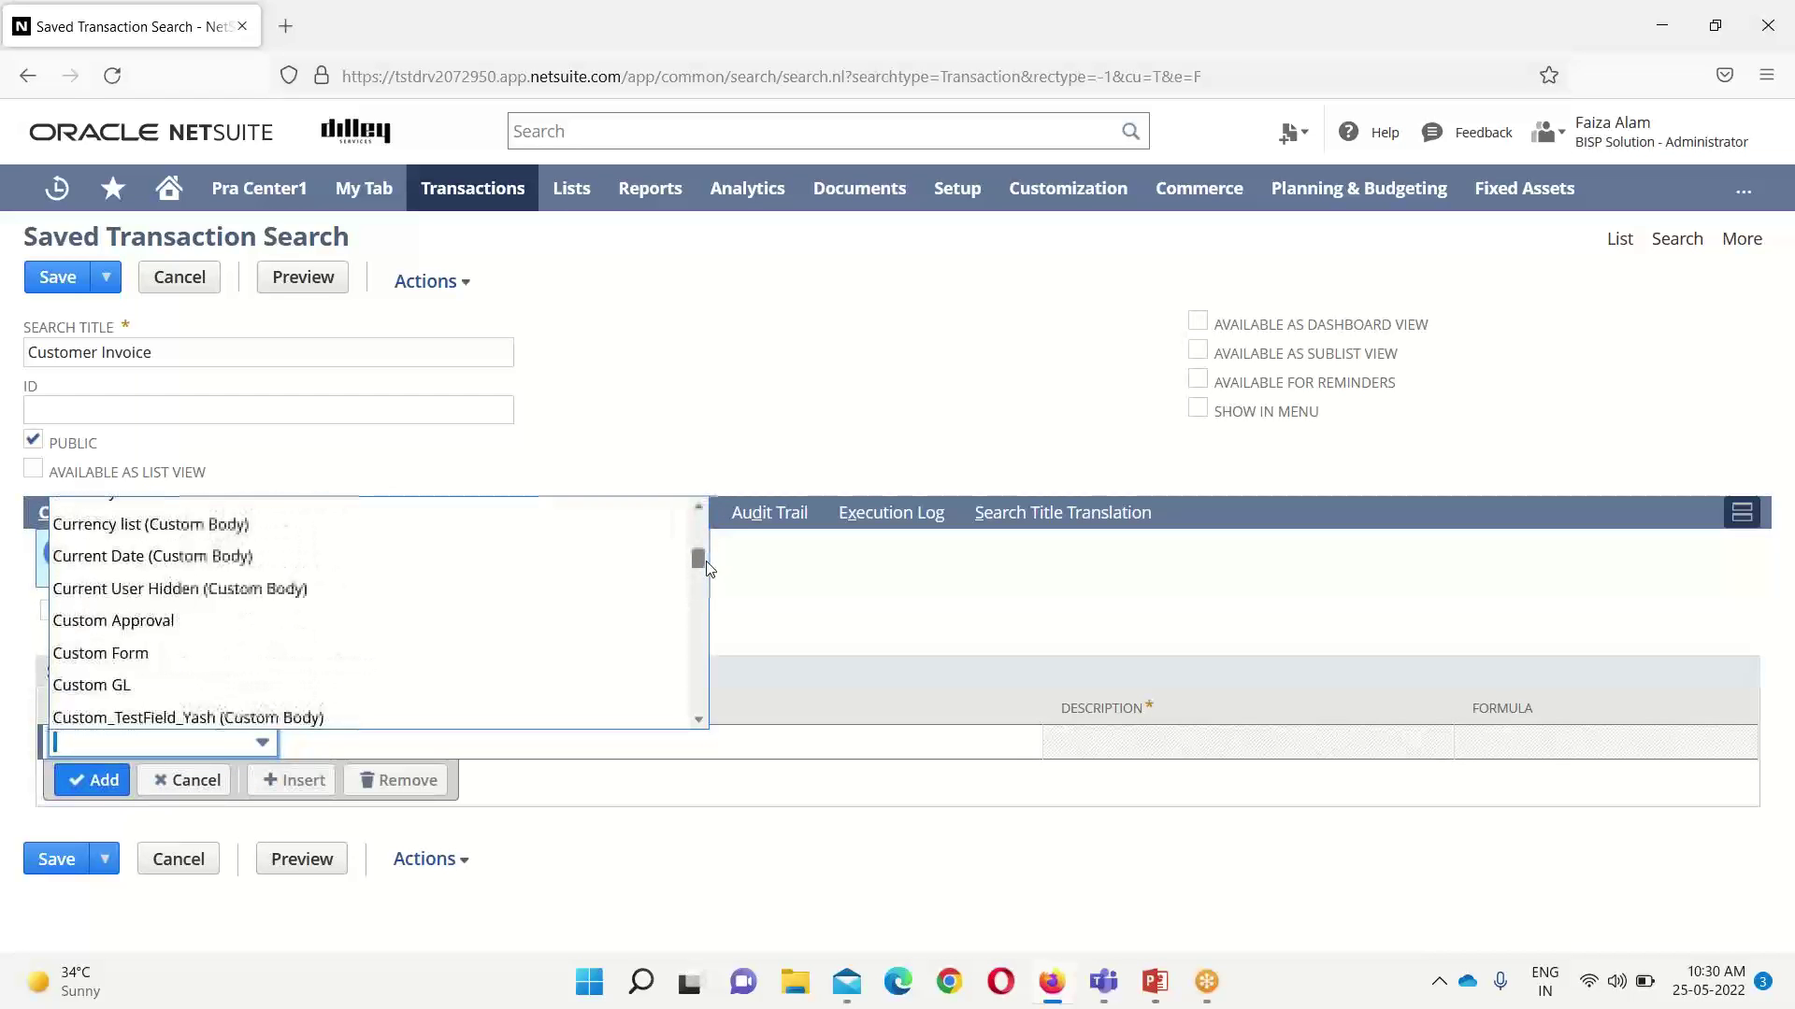
text(Type)
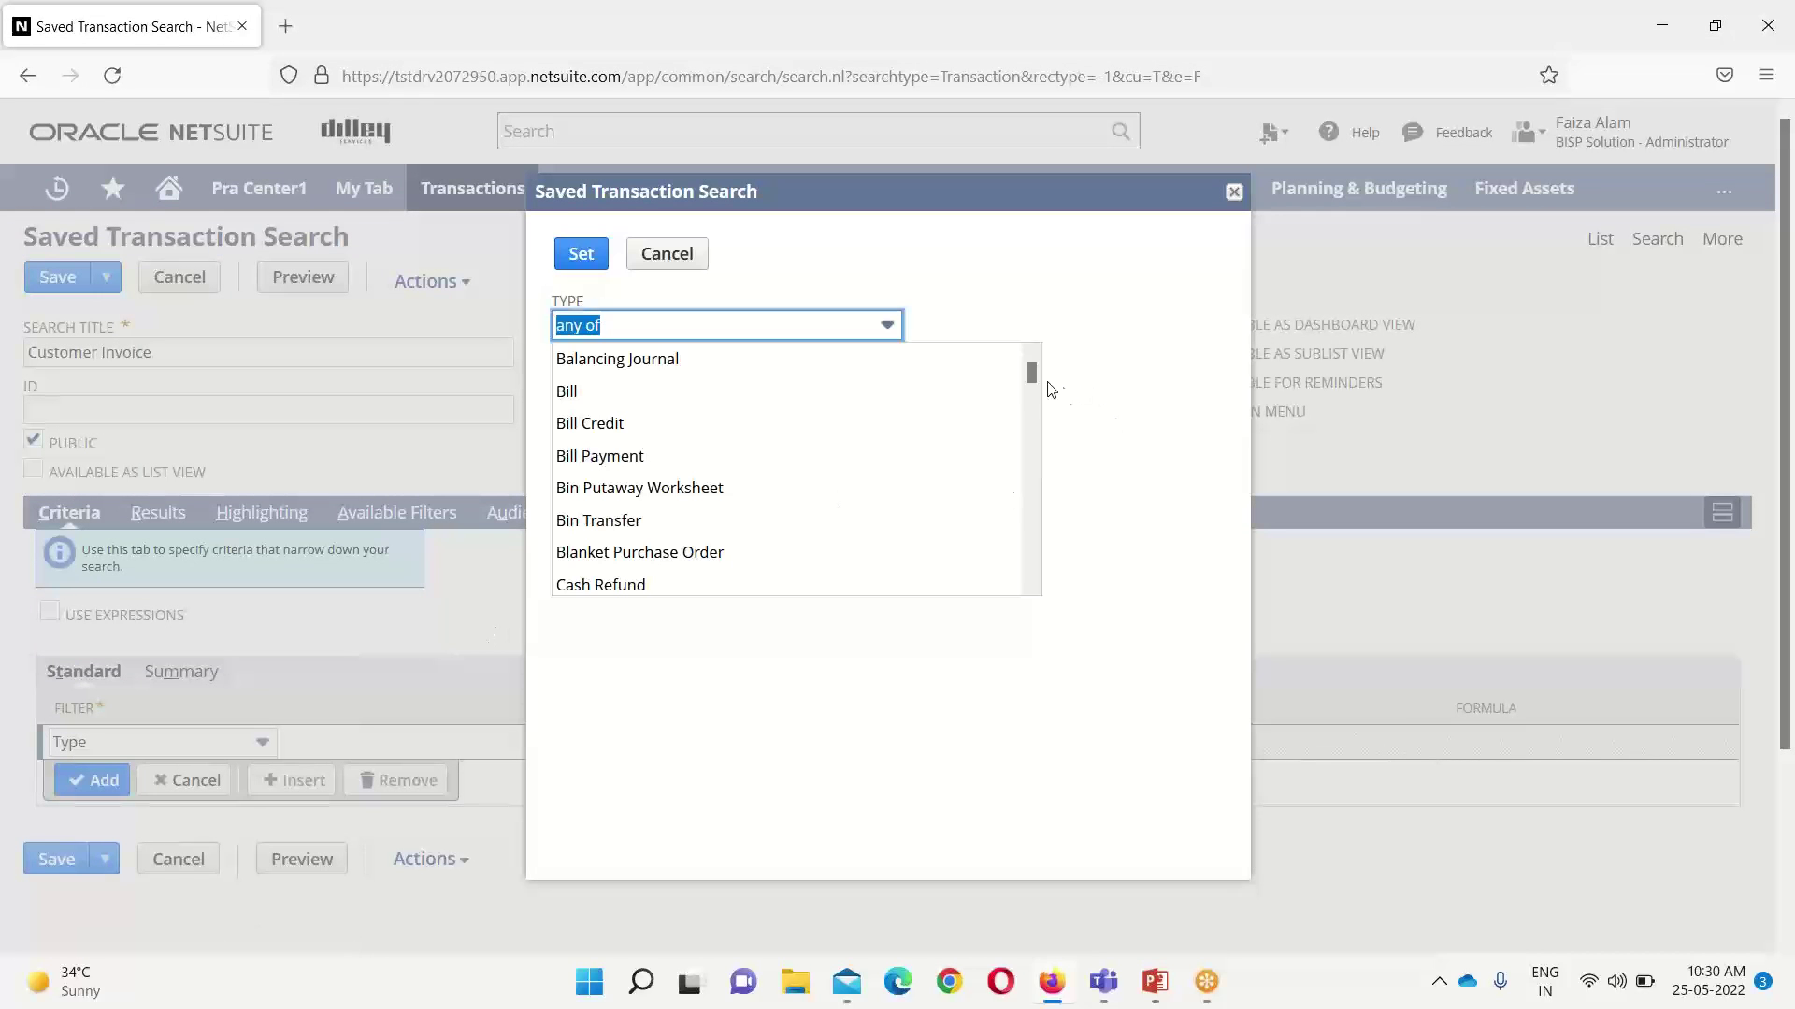
drag(1028, 370, 1048, 484)
click(580, 468)
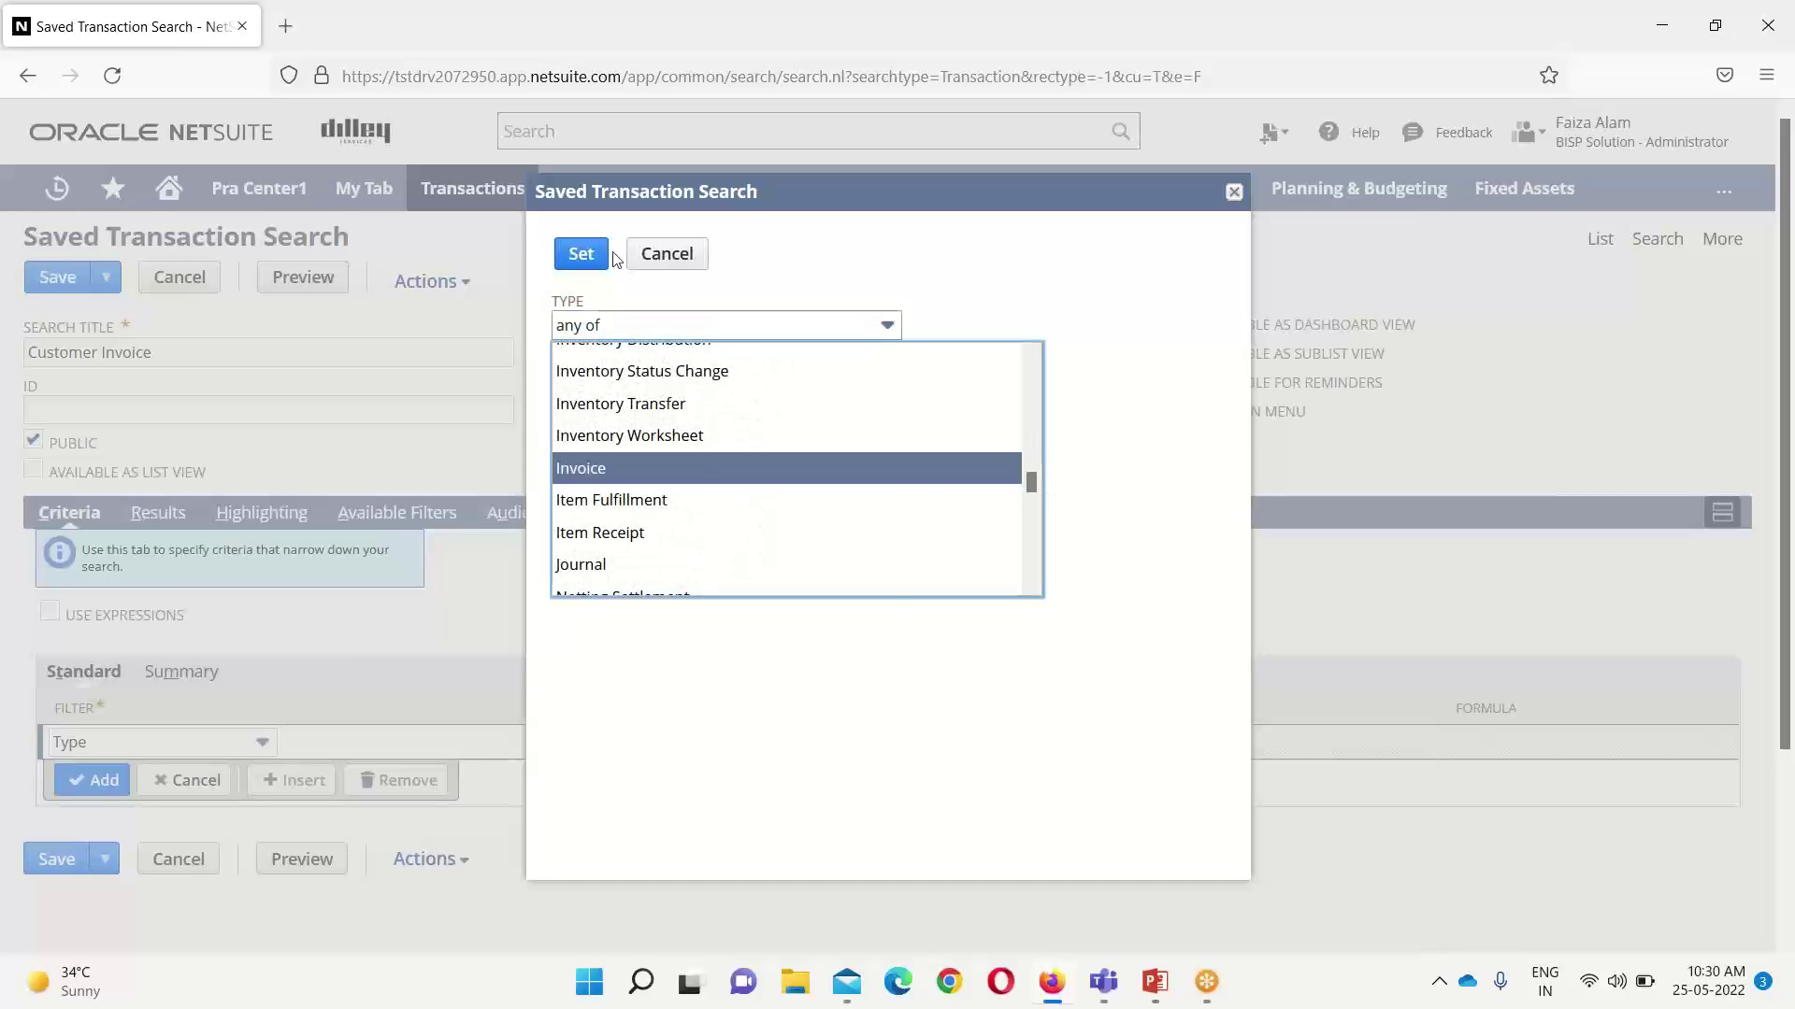
click(580, 253)
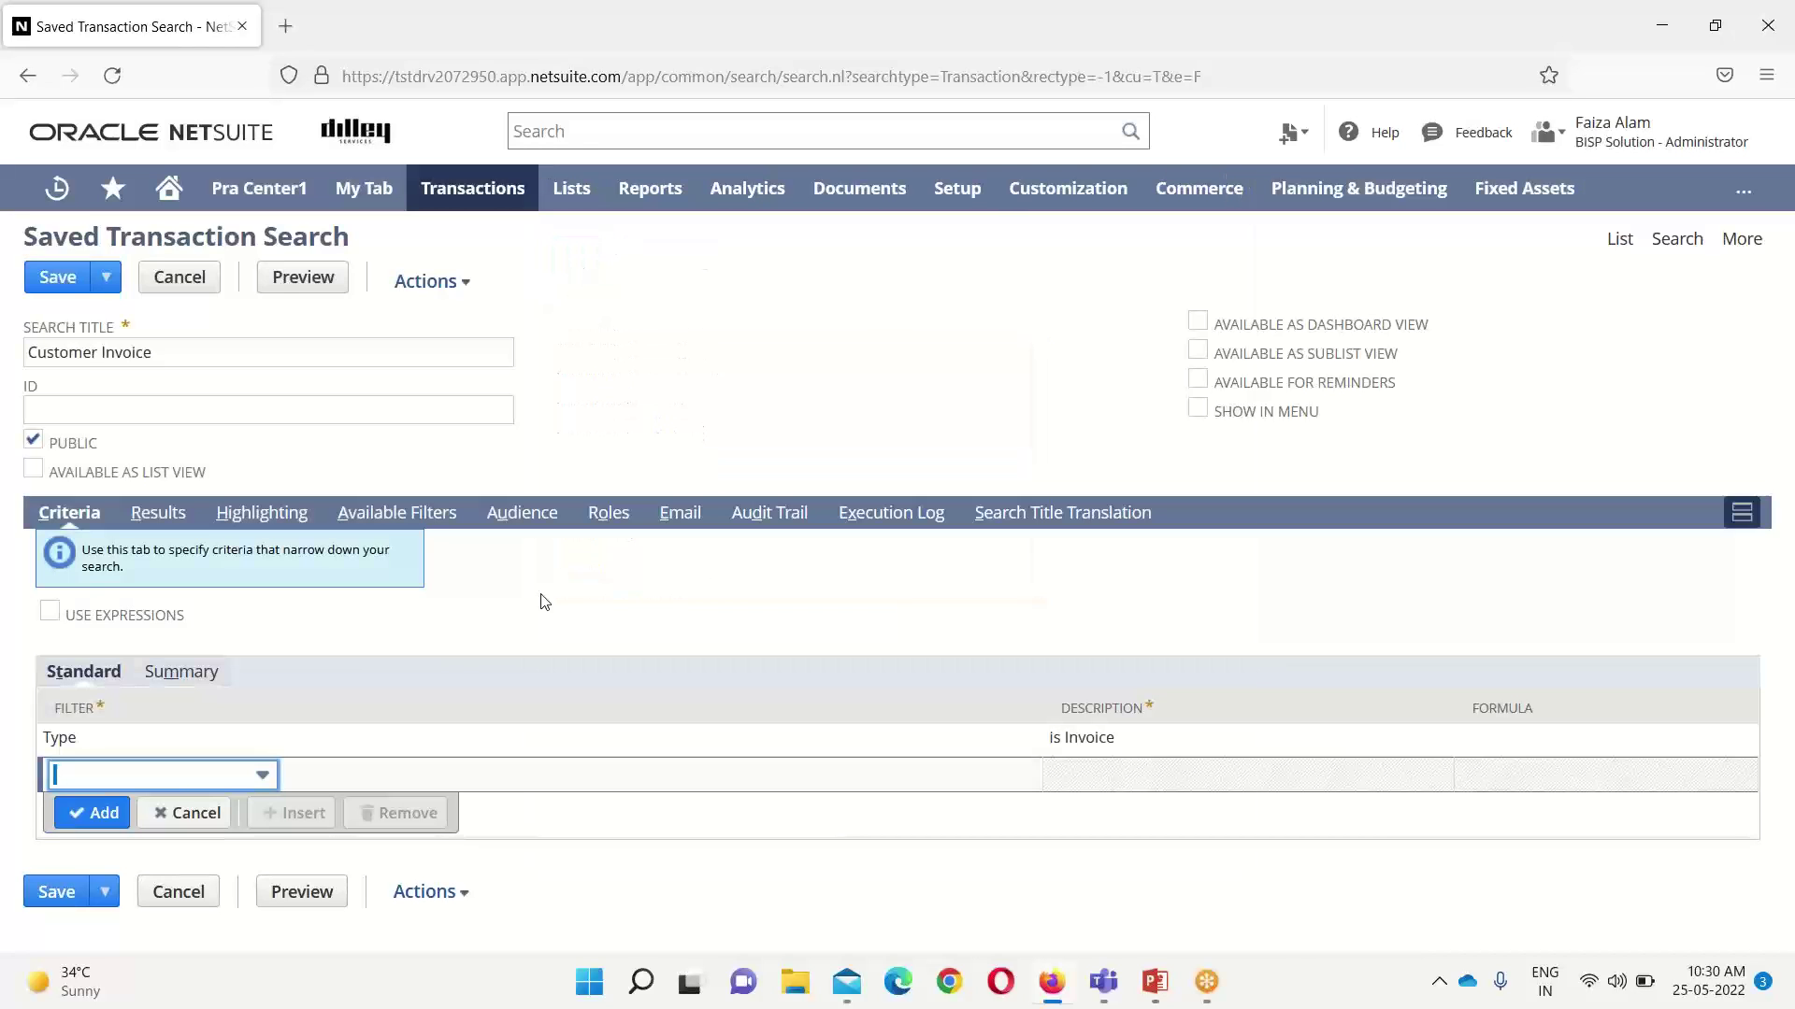
Add a standard criterion that sets Main Line to Yes.
click(265, 776)
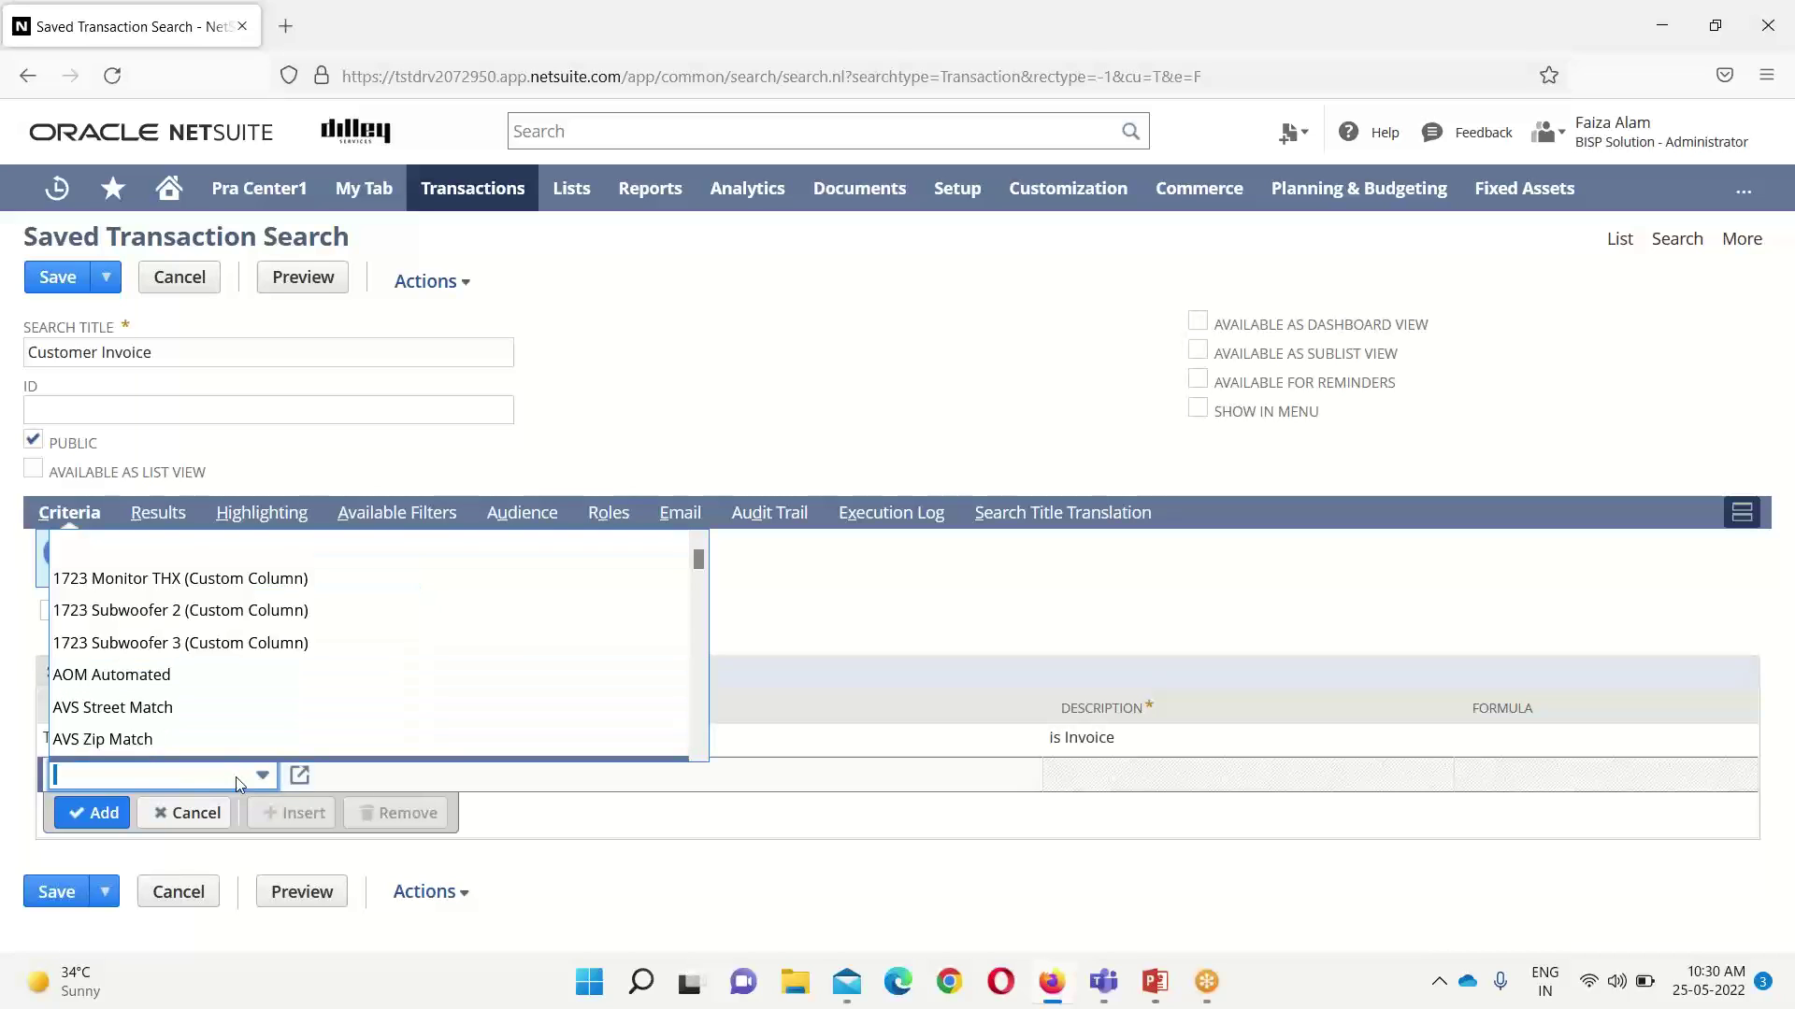
text(Main Line)
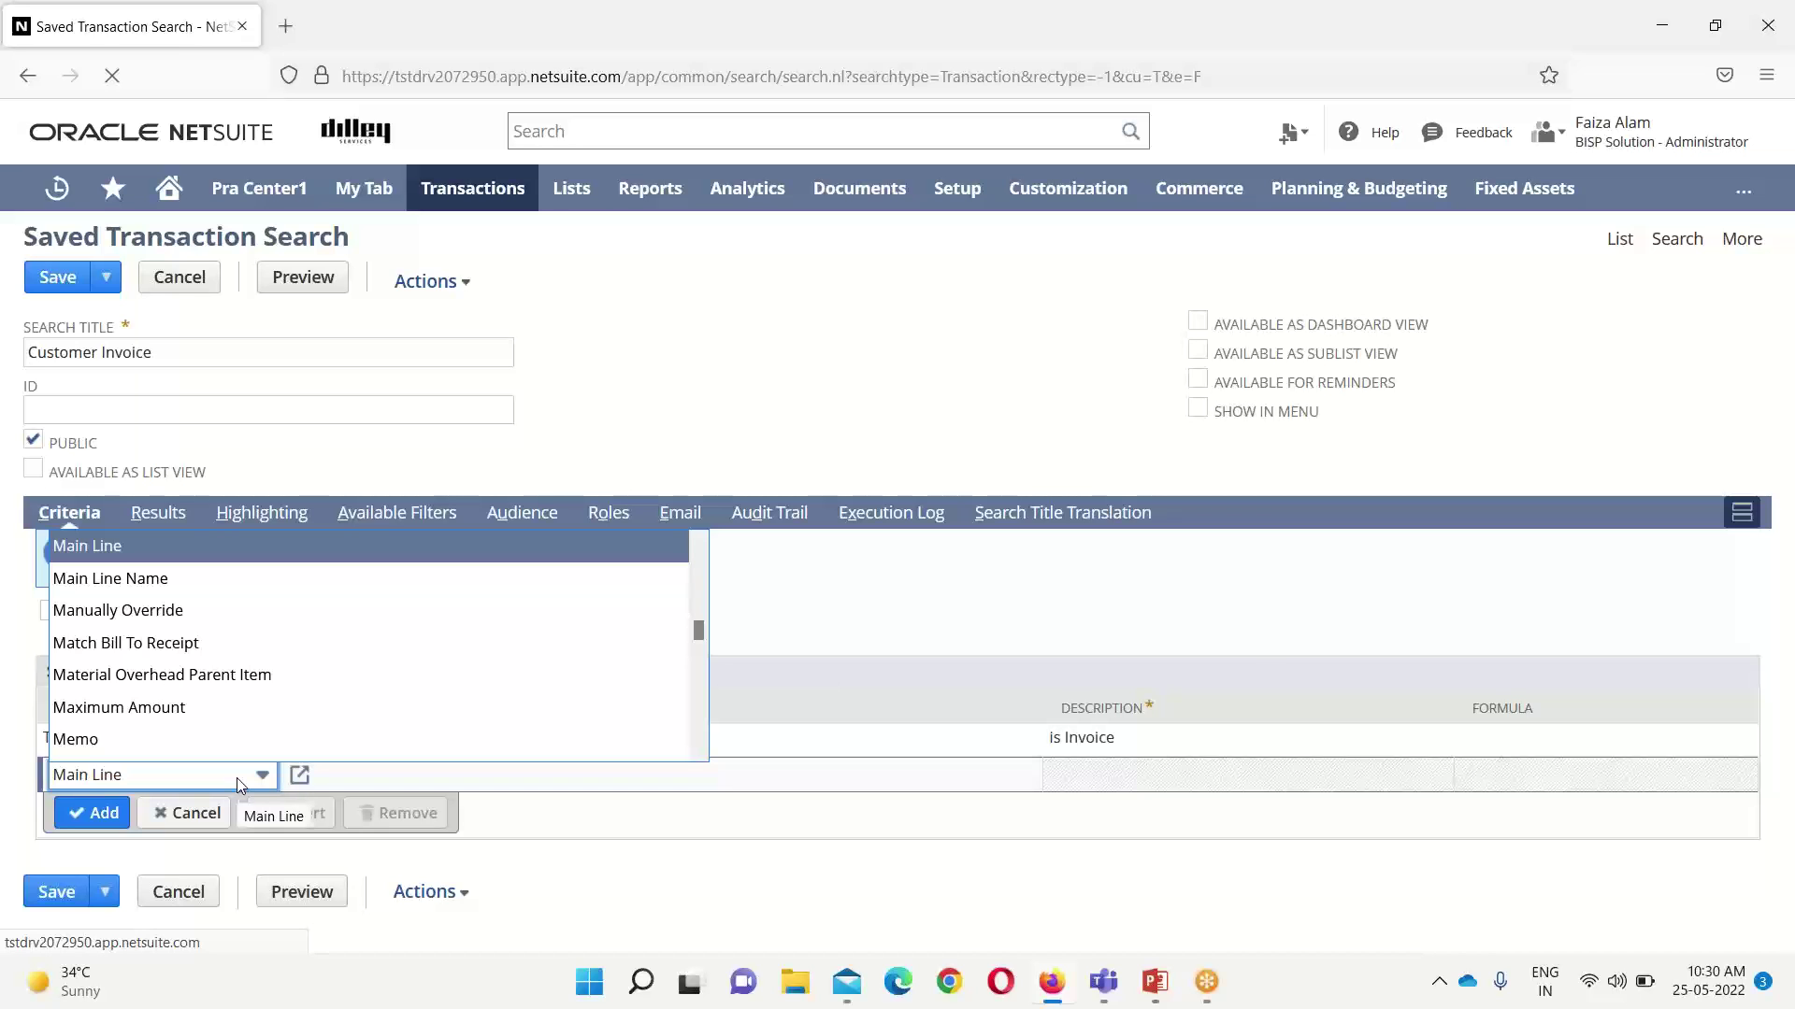
key(Tab)
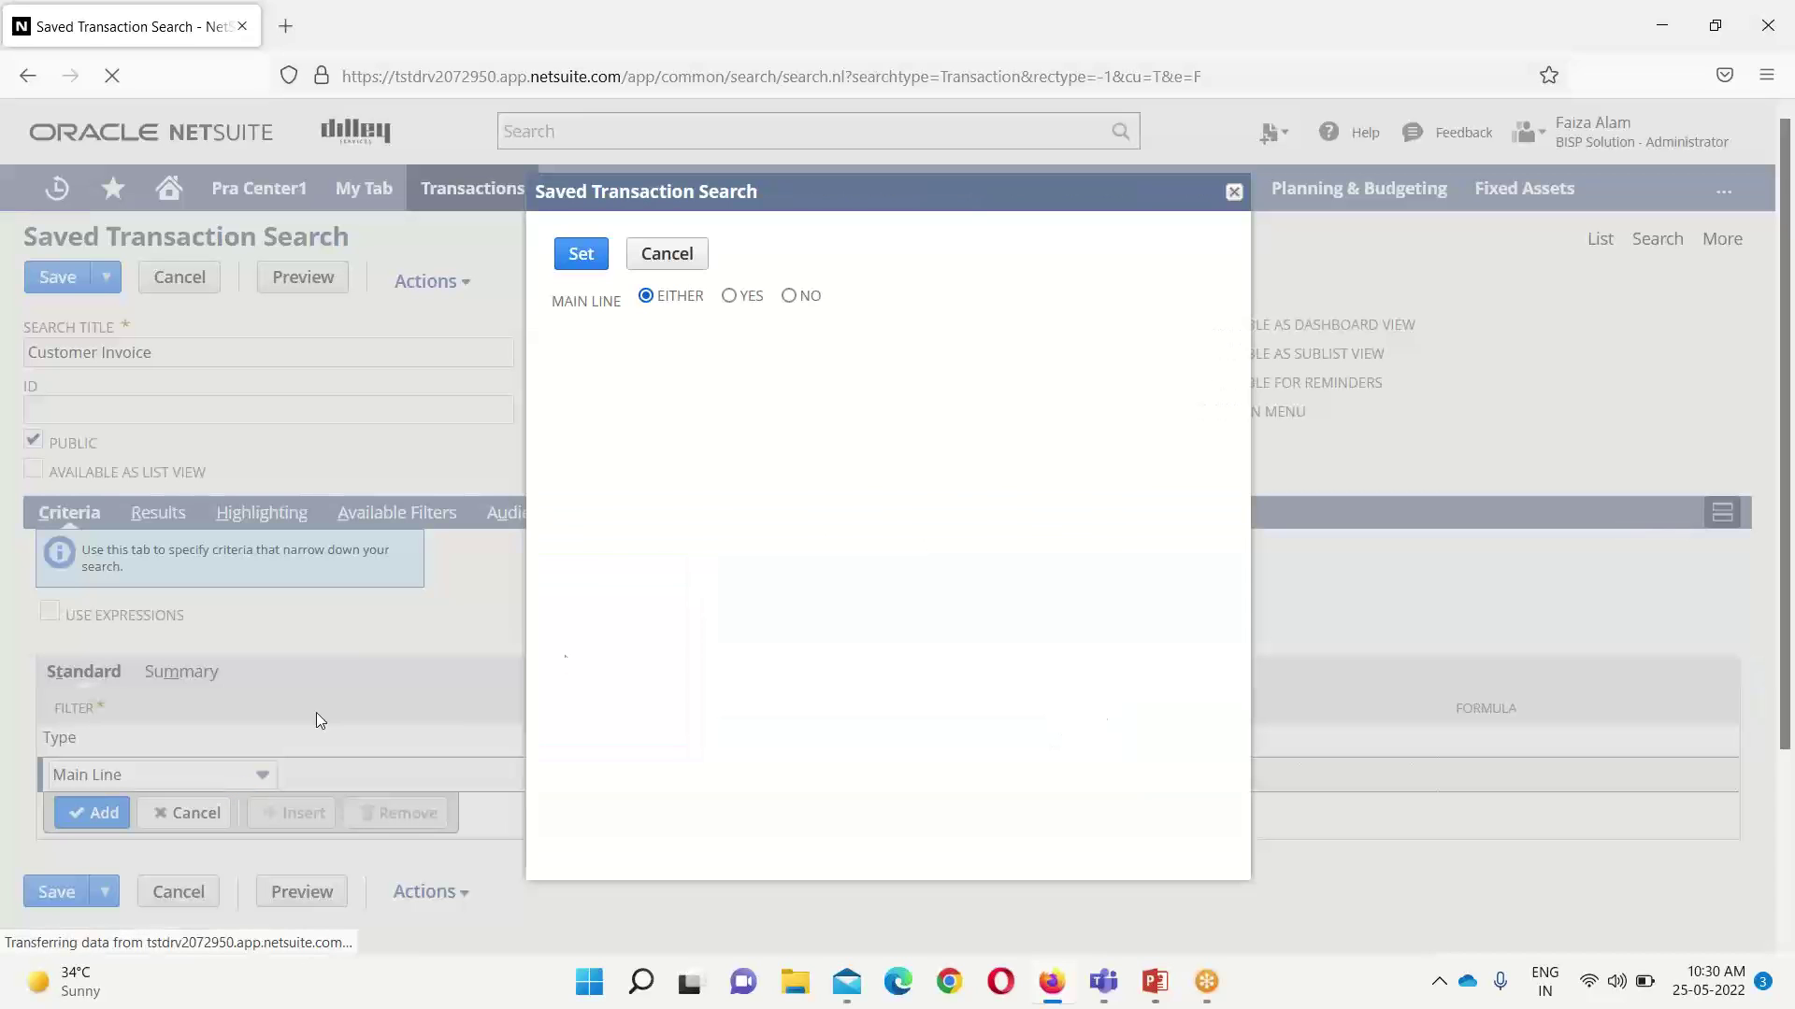
click(729, 296)
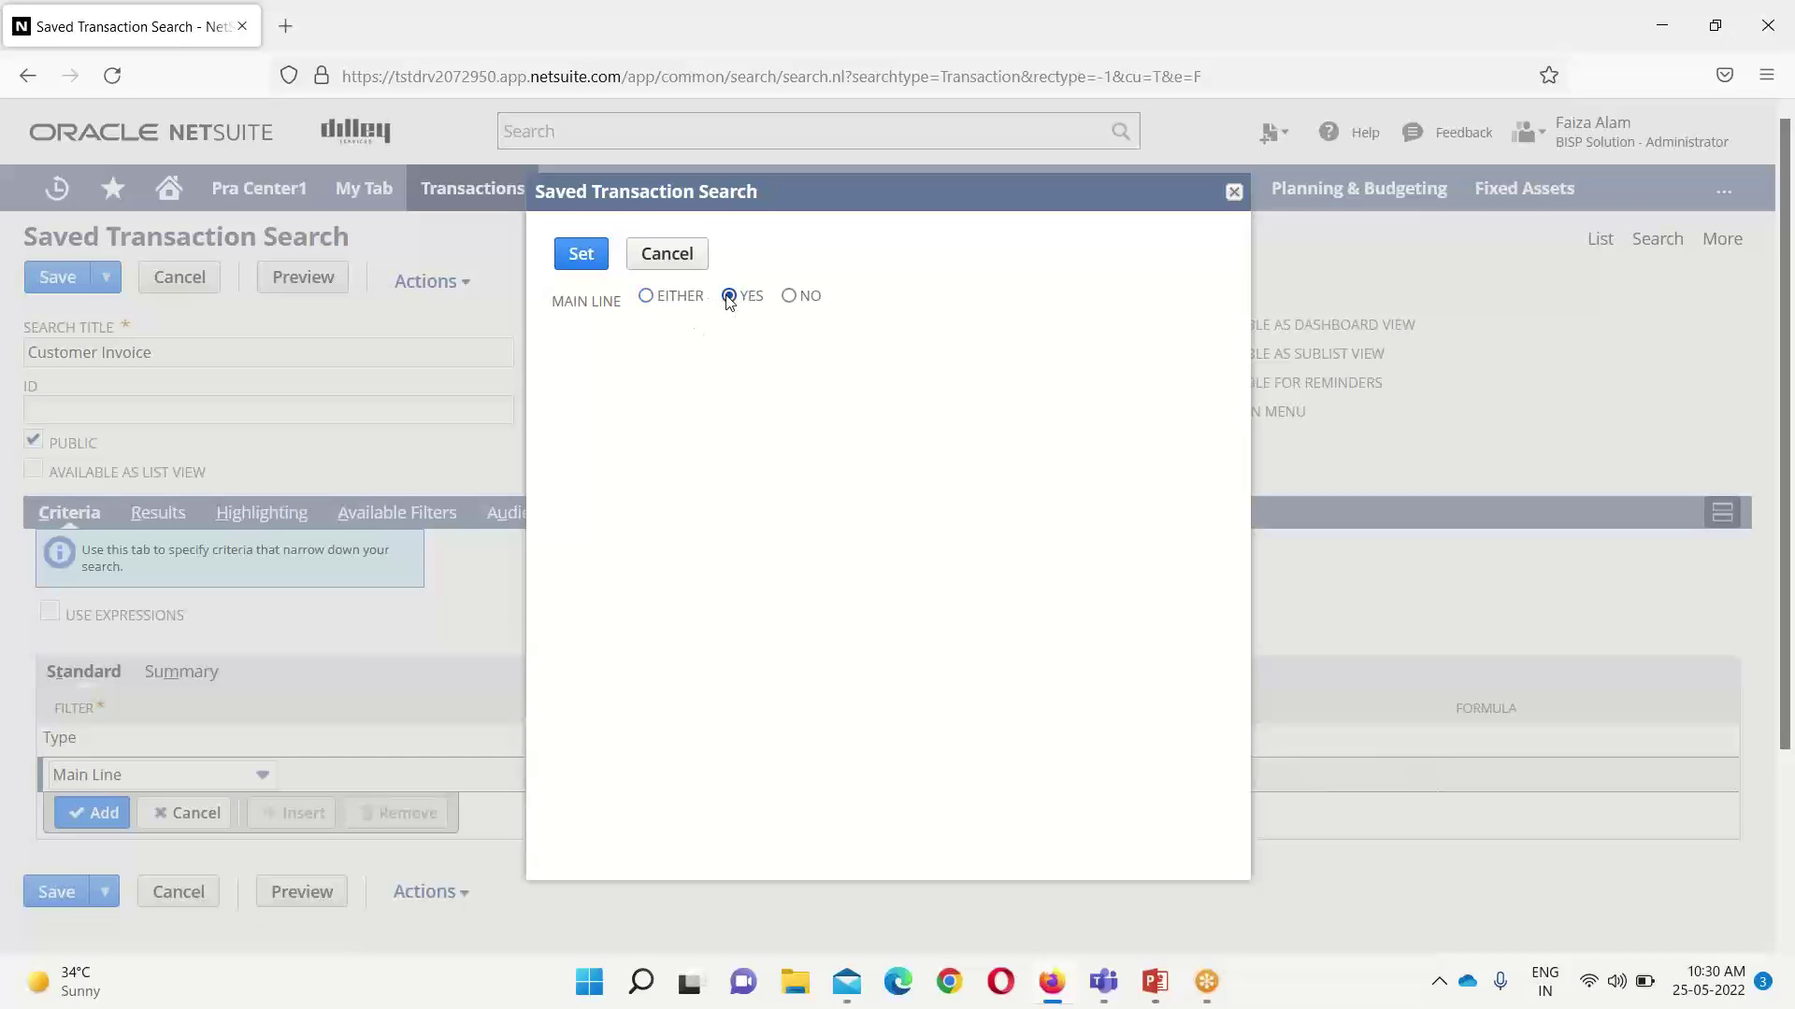
click(581, 253)
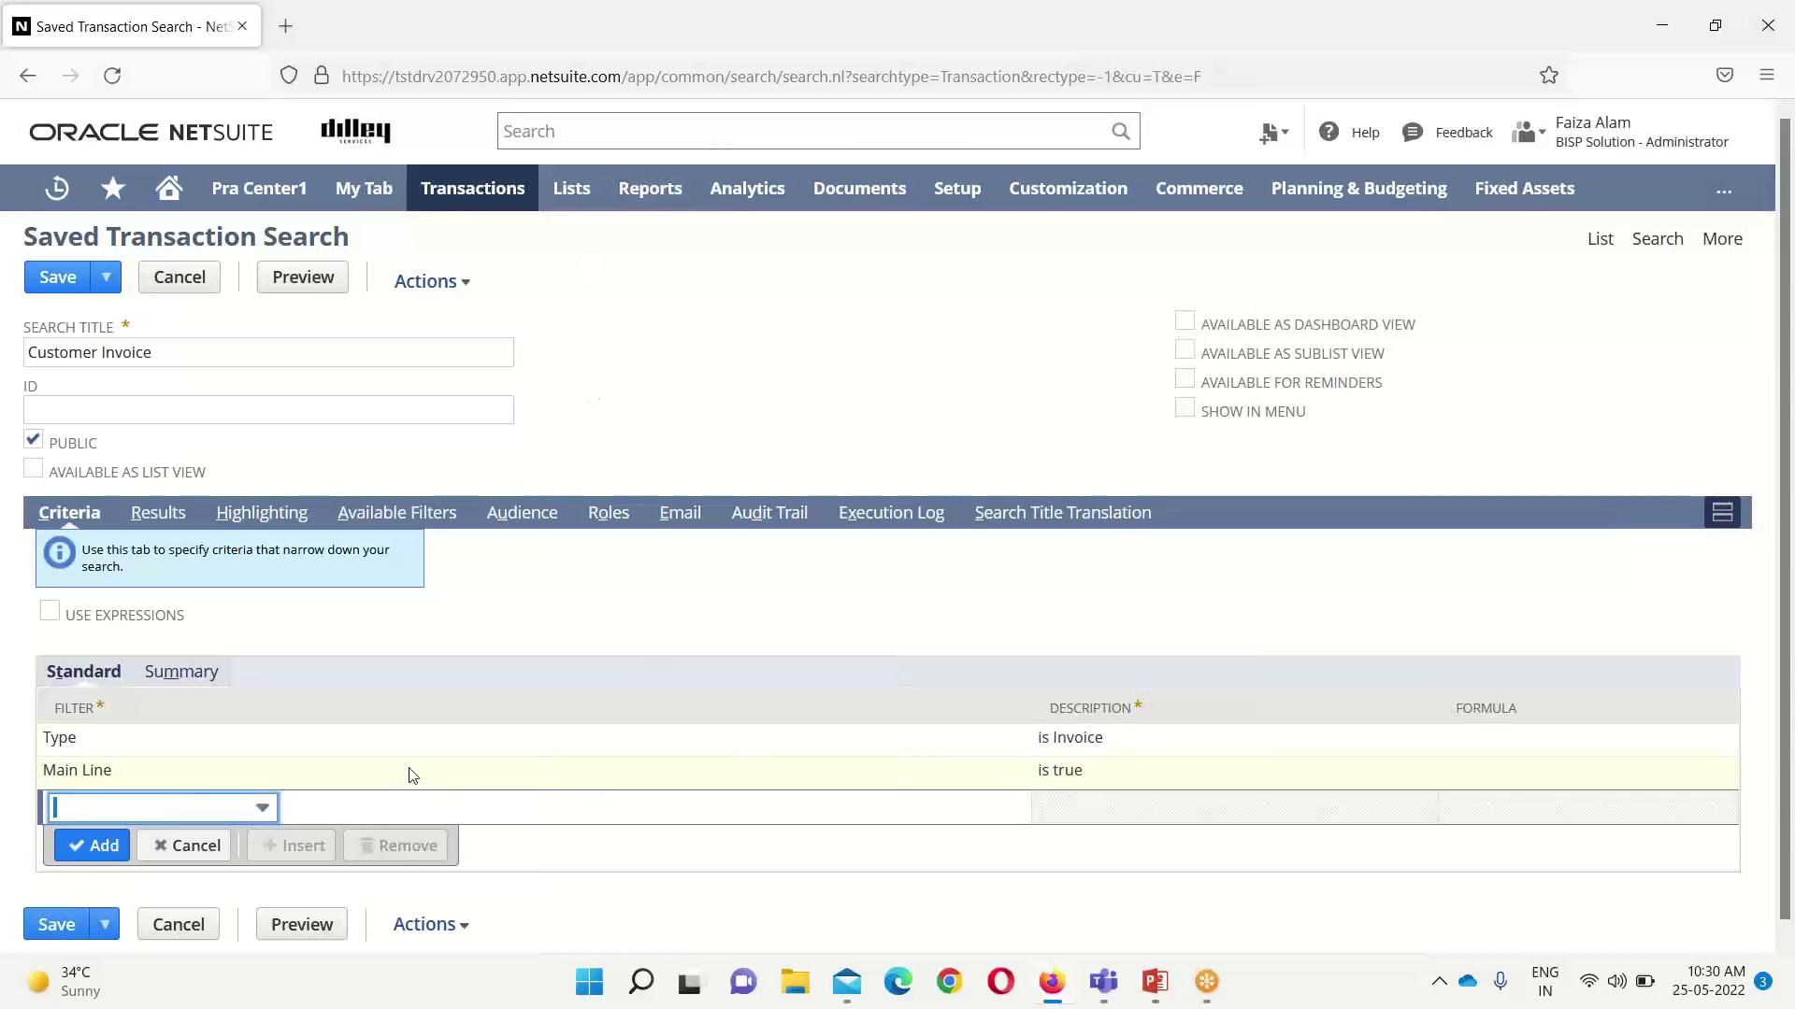
Add a Date criterion using within, with the custom range starting From 2-August-2021.
click(266, 808)
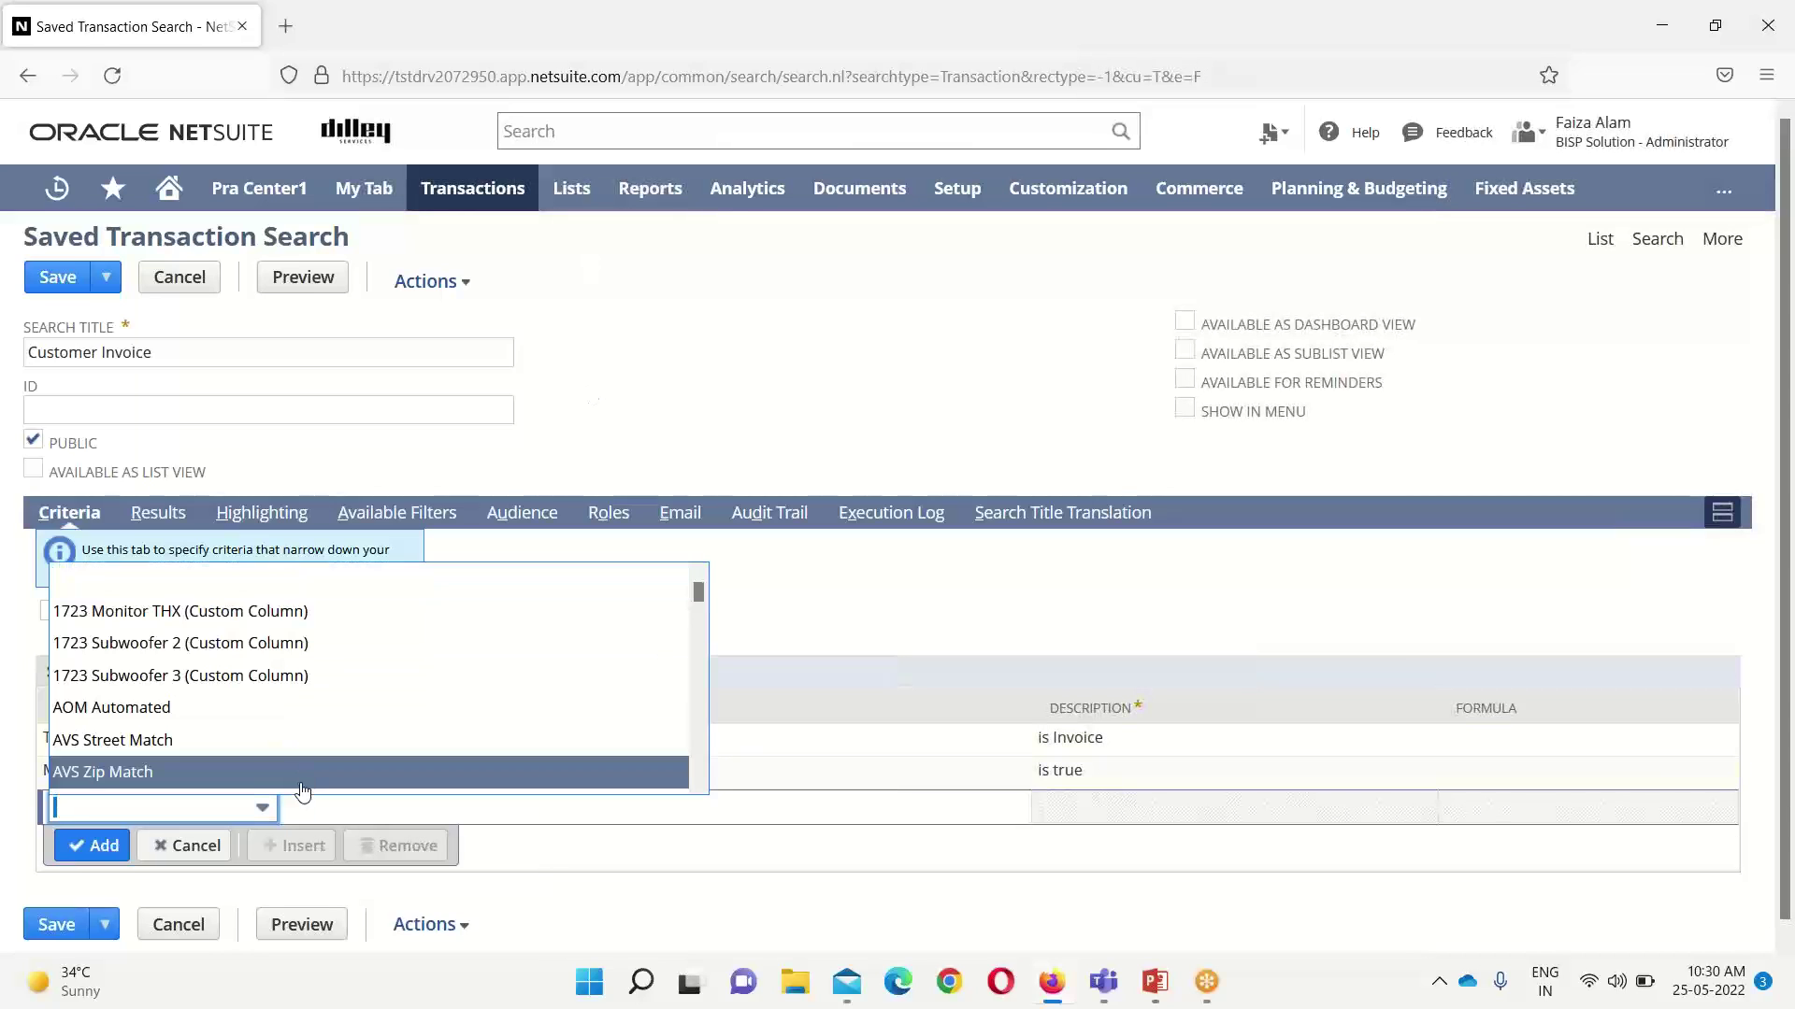
text(d)
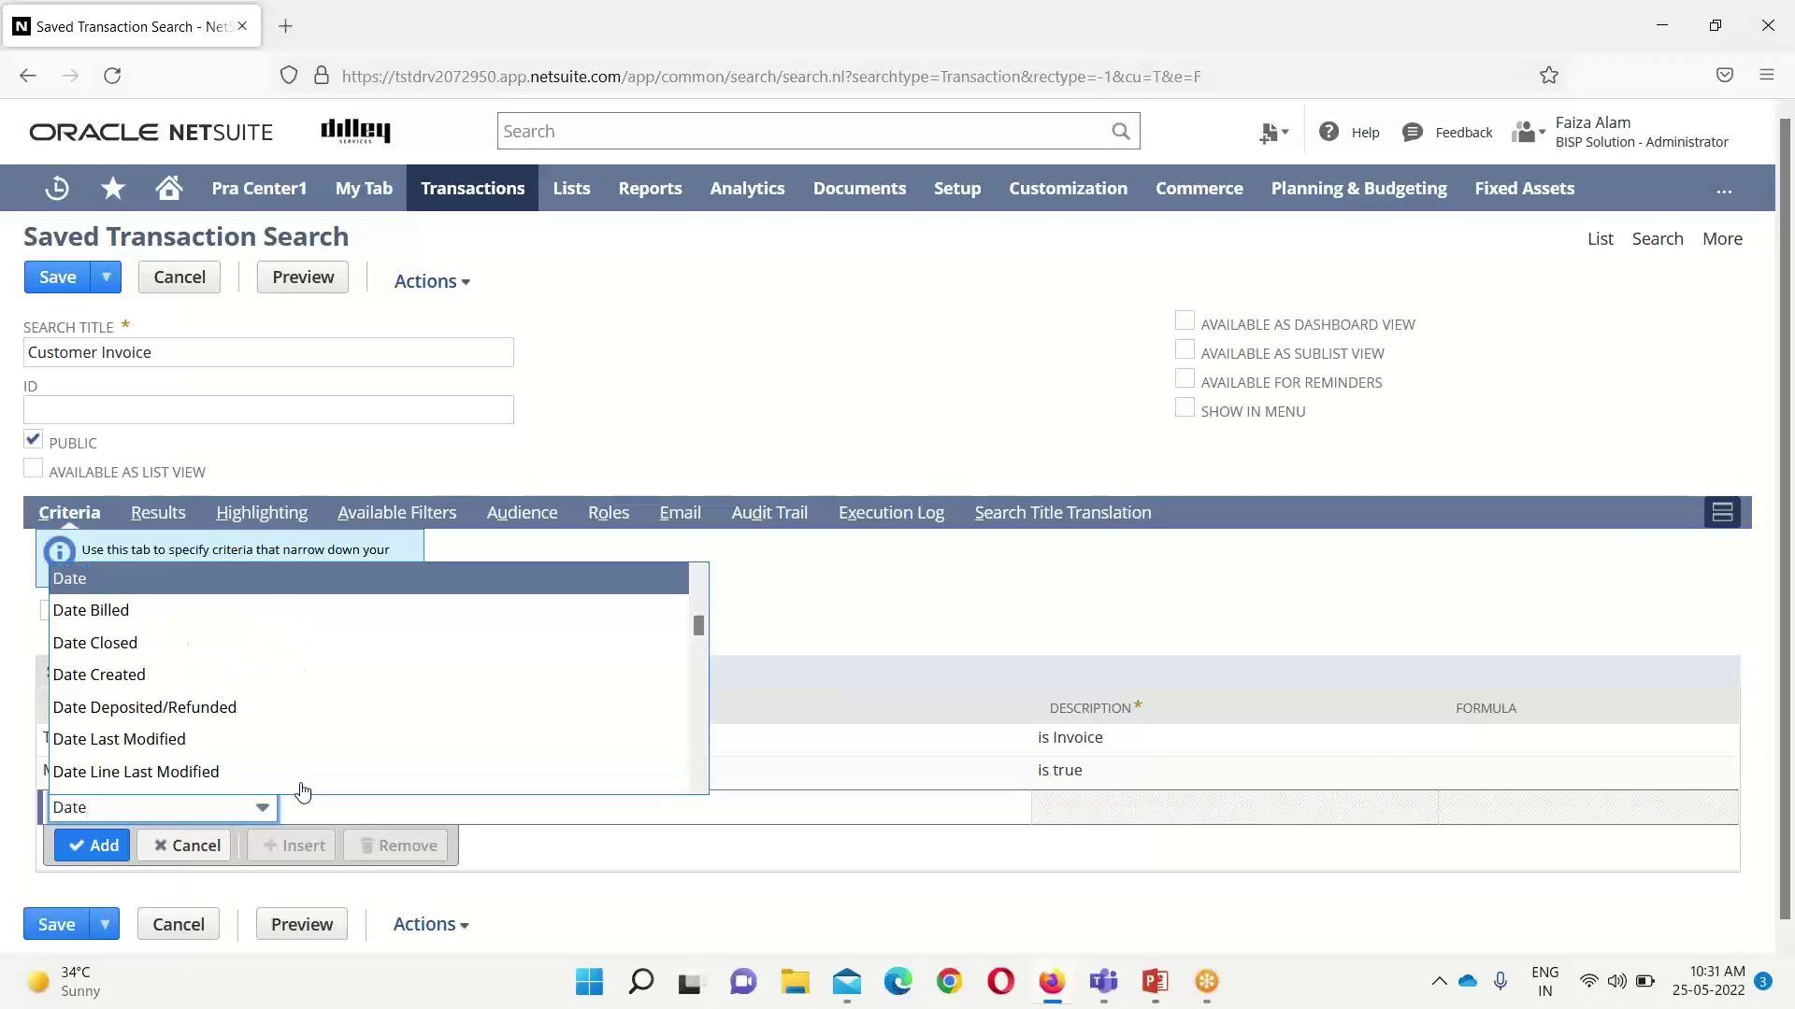
click(321, 592)
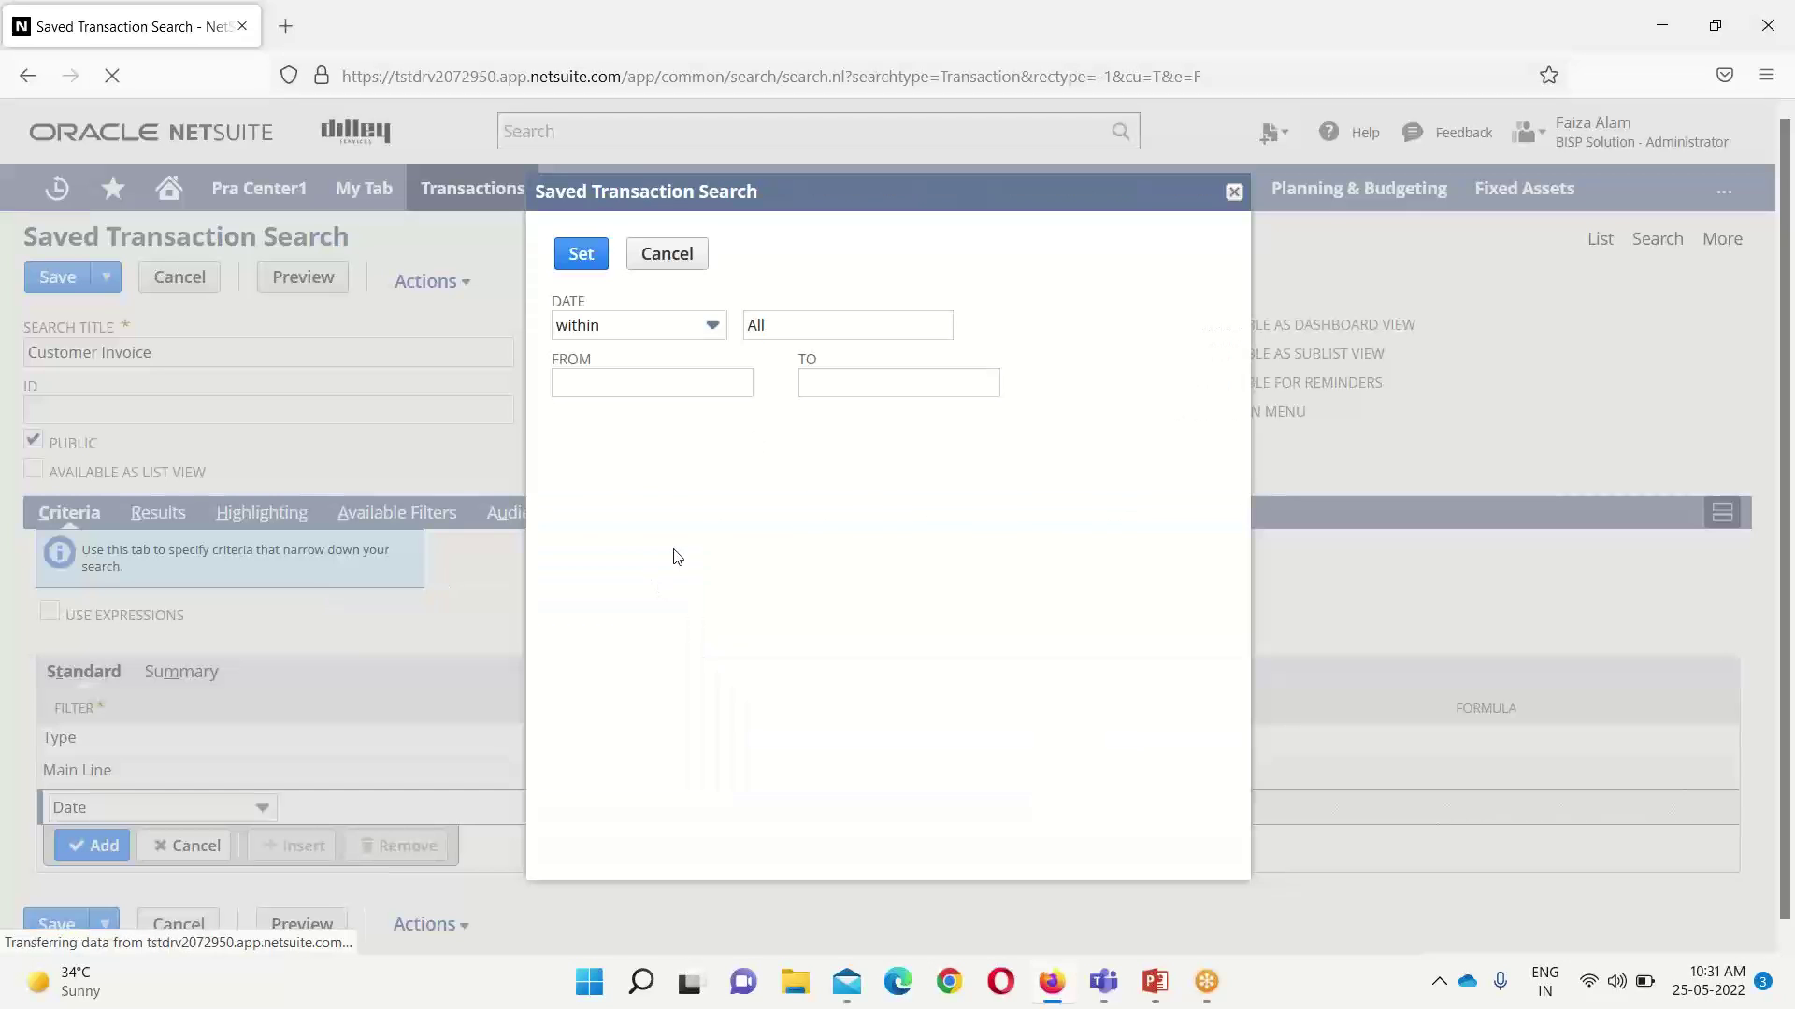
click(772, 384)
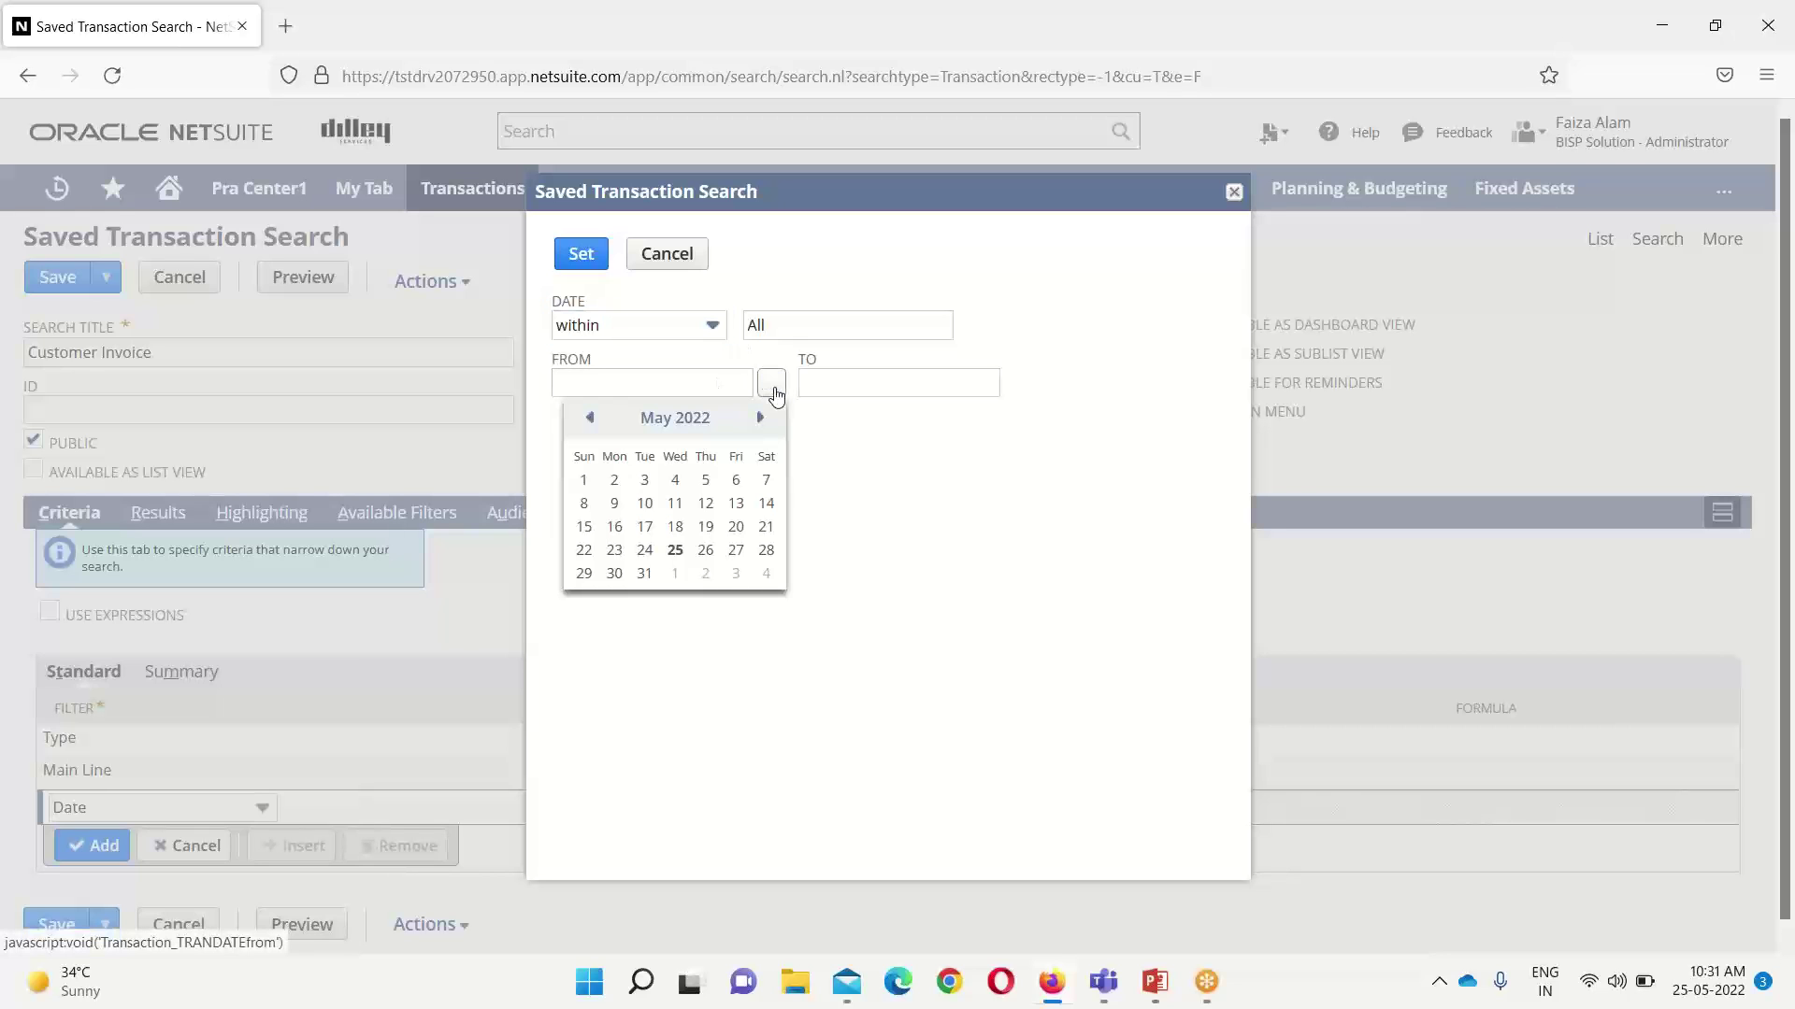
click(590, 418)
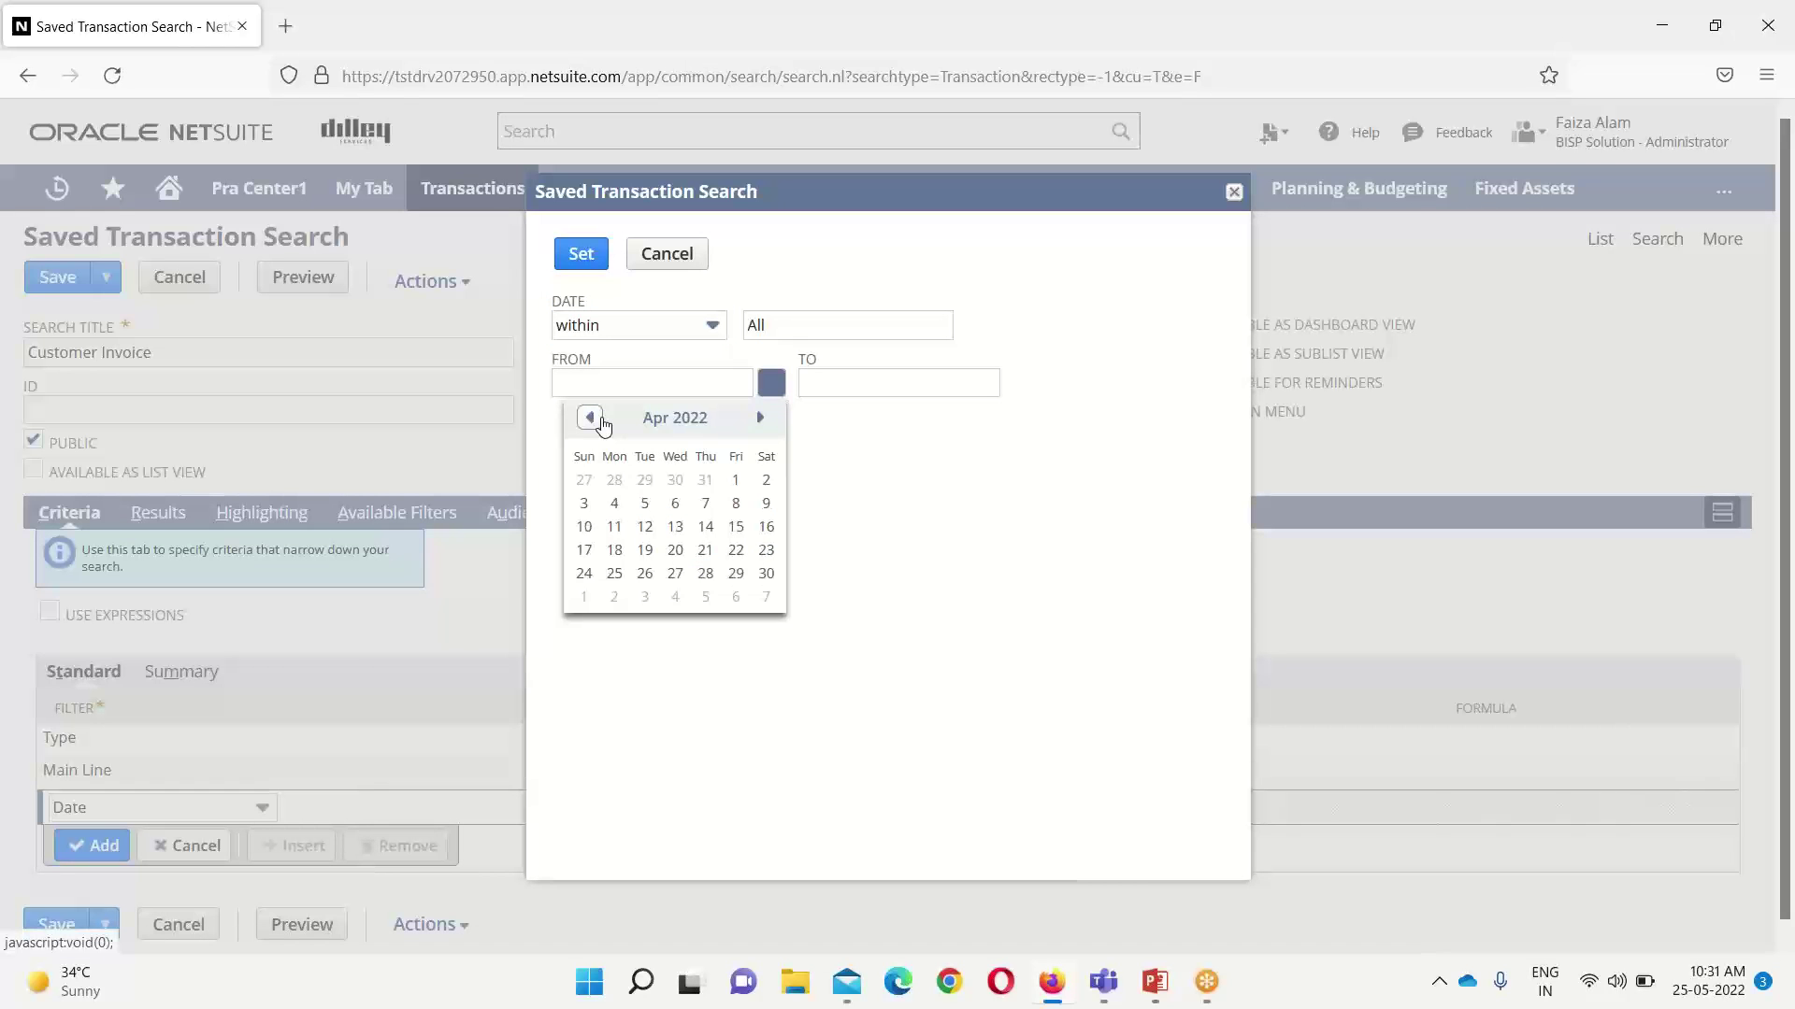
click(589, 417)
click(590, 418)
click(590, 418)
click(590, 417)
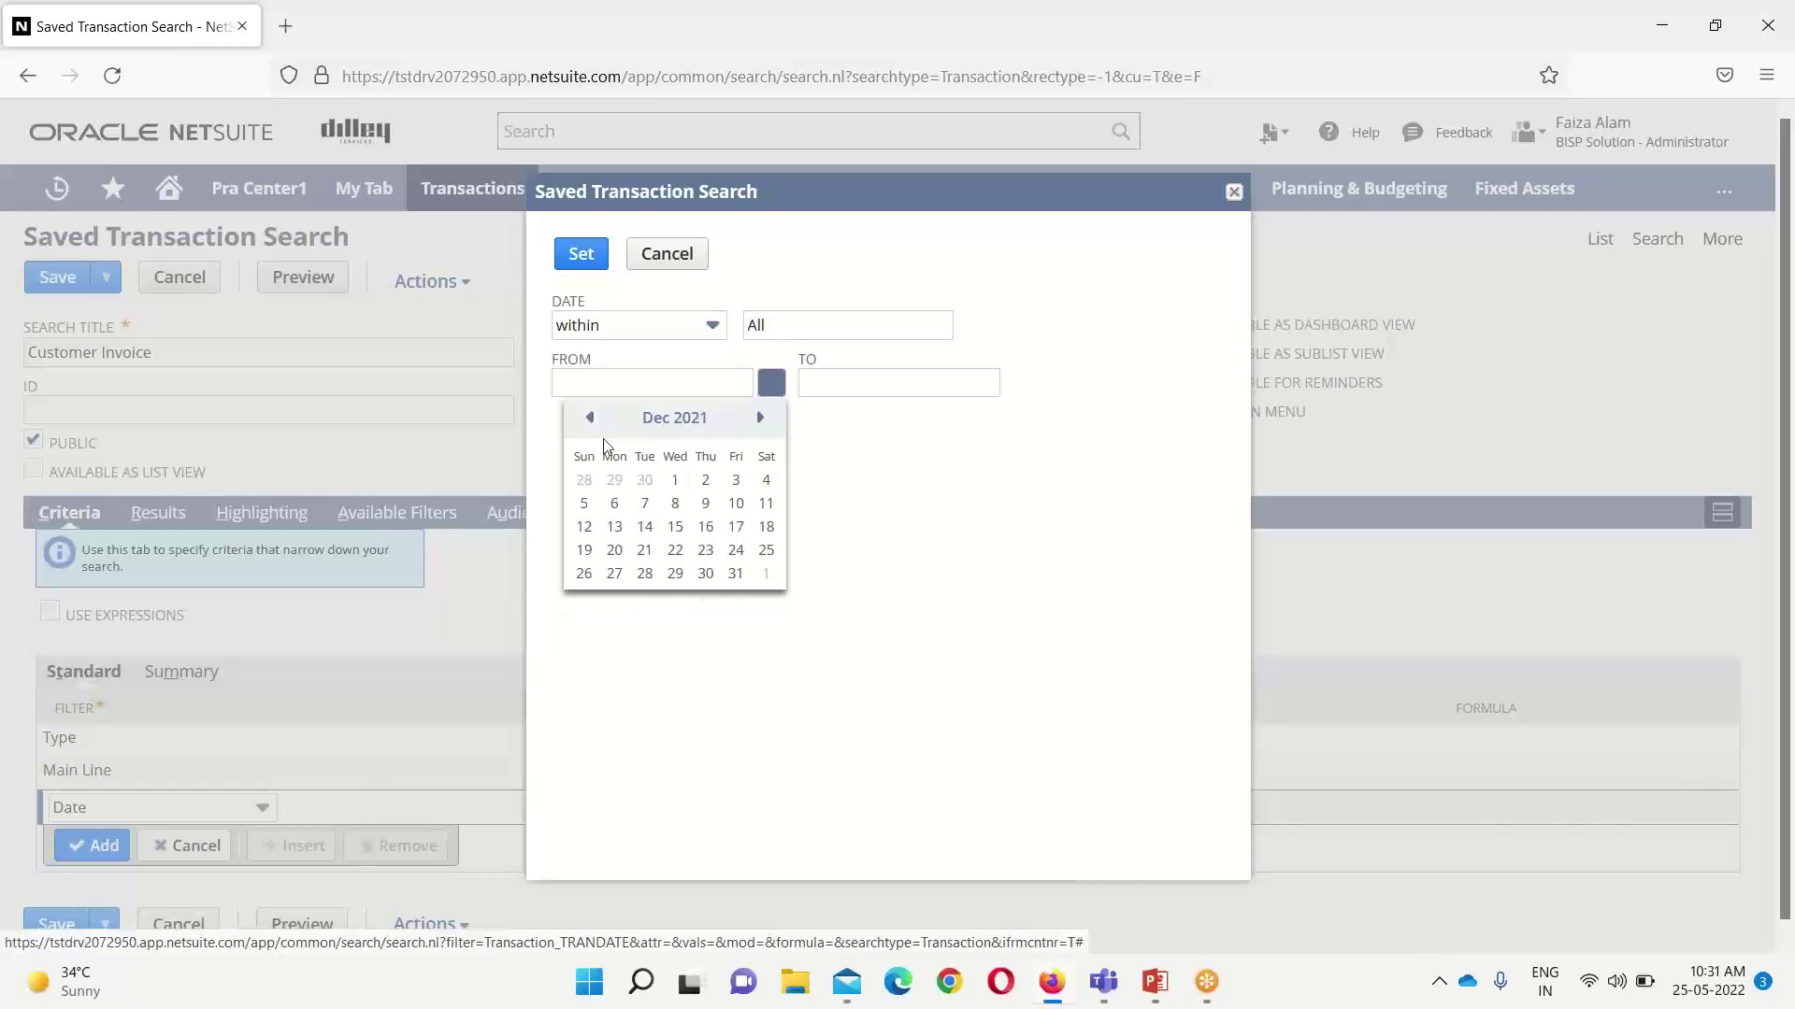
click(589, 417)
click(590, 418)
click(589, 418)
click(589, 418)
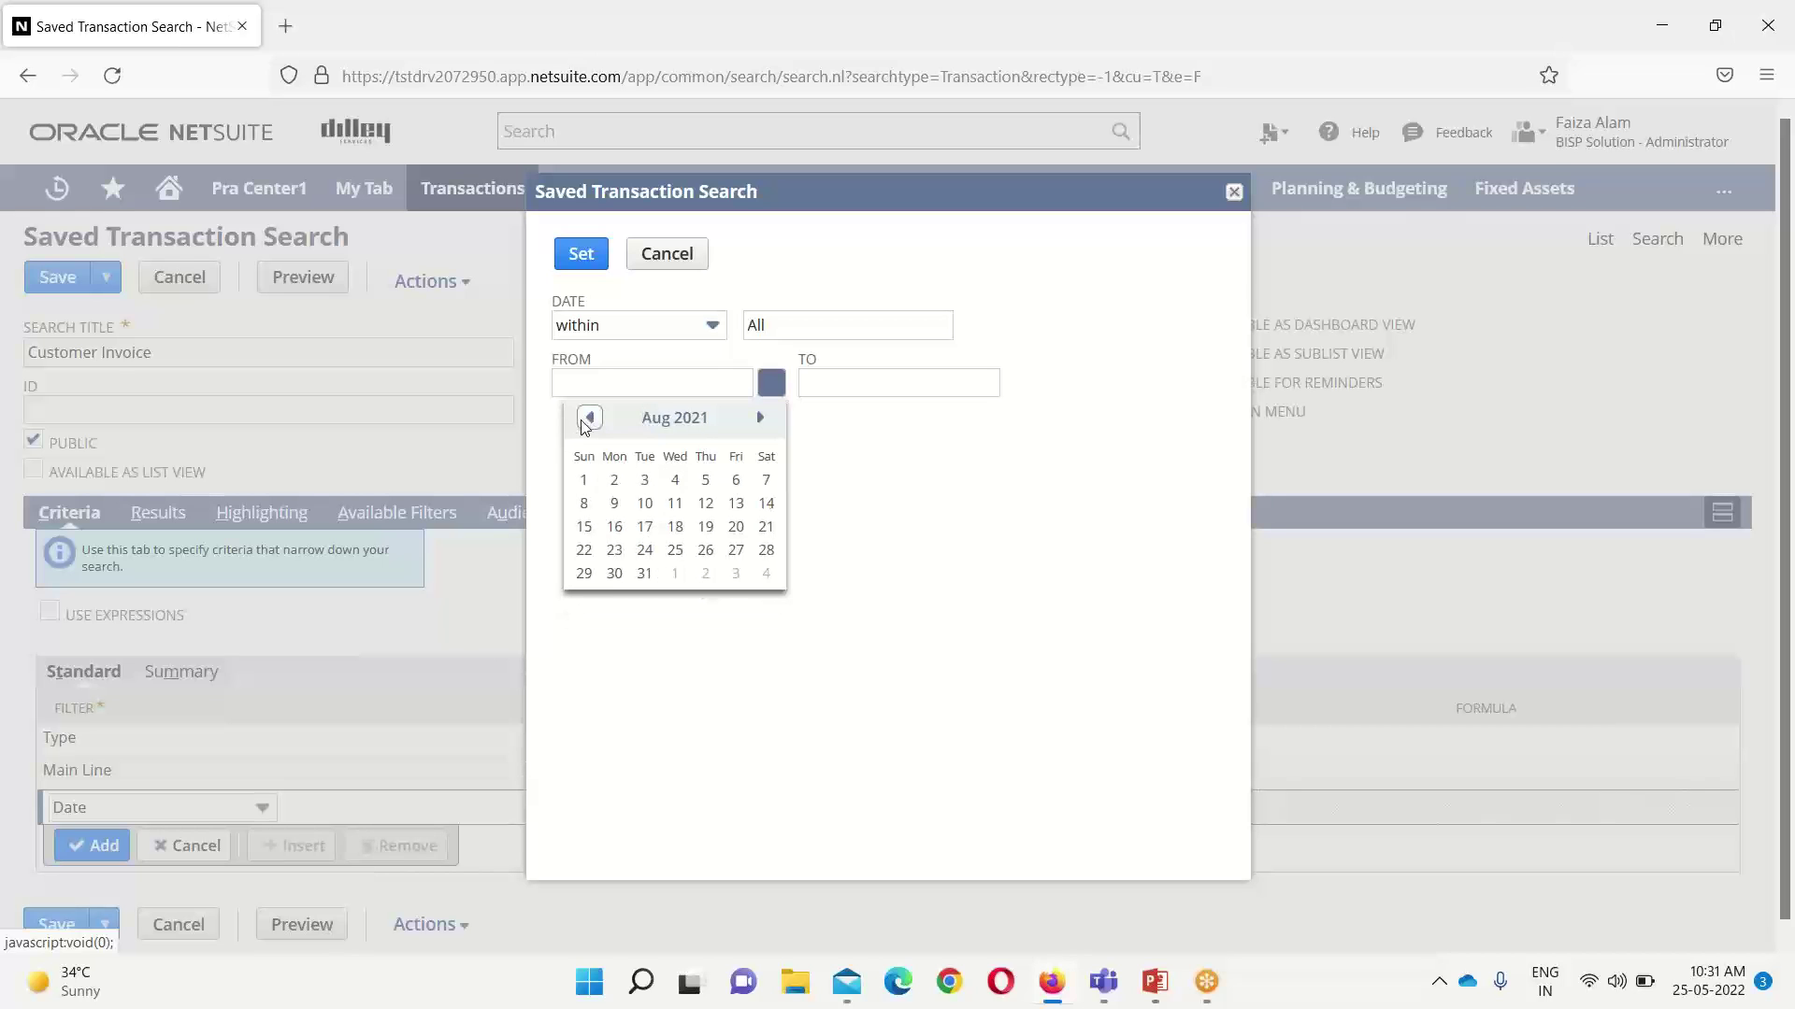
click(614, 479)
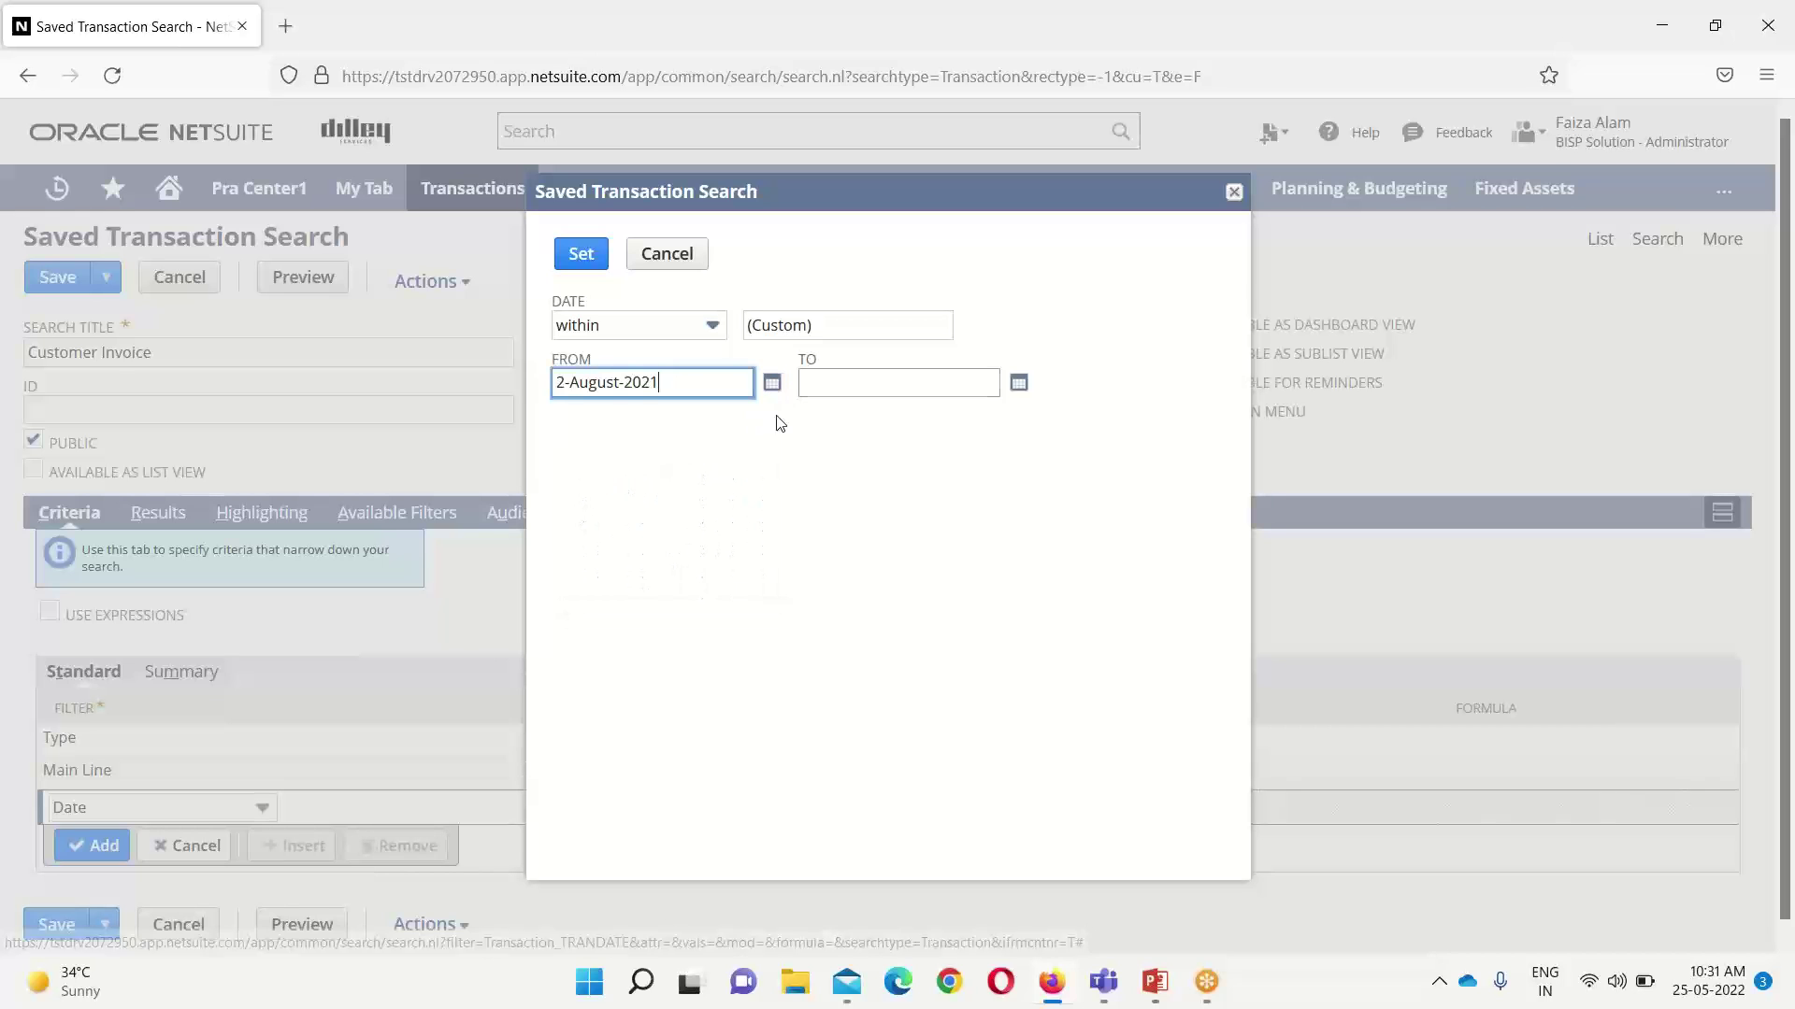
Set the Date criterion's To date to 5-April-2022 and apply the range.
click(1018, 383)
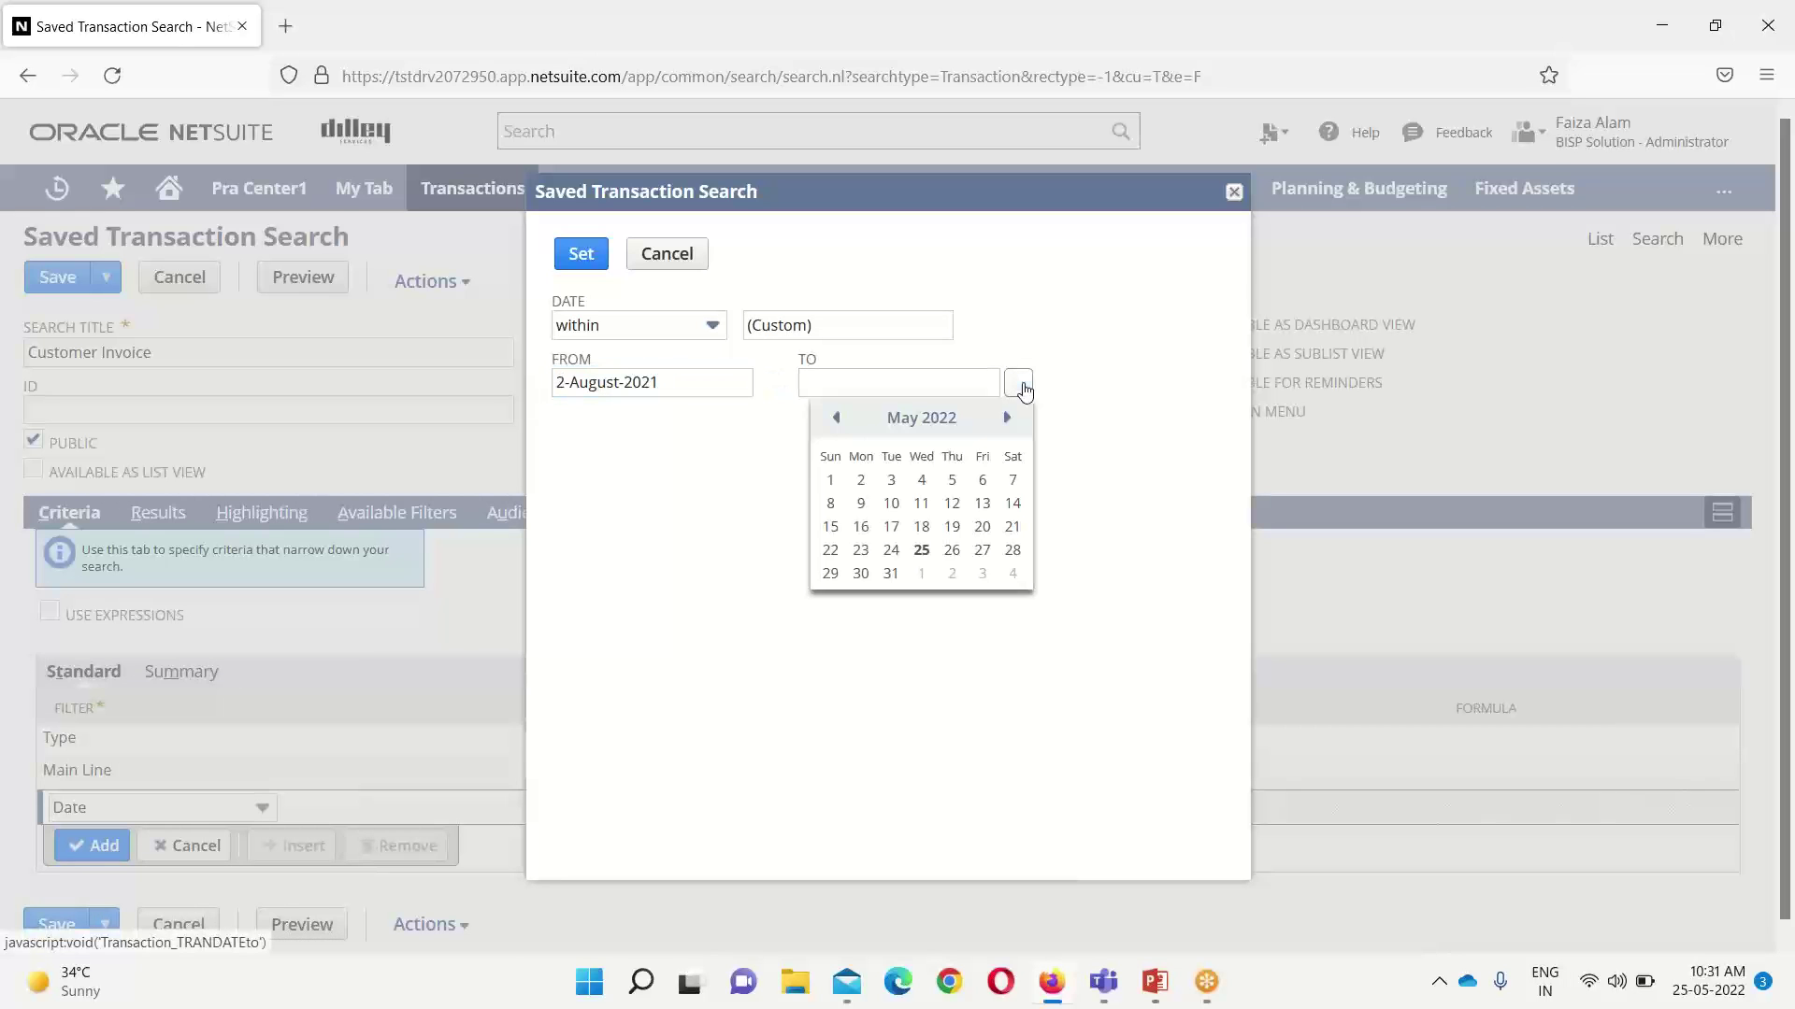
click(835, 418)
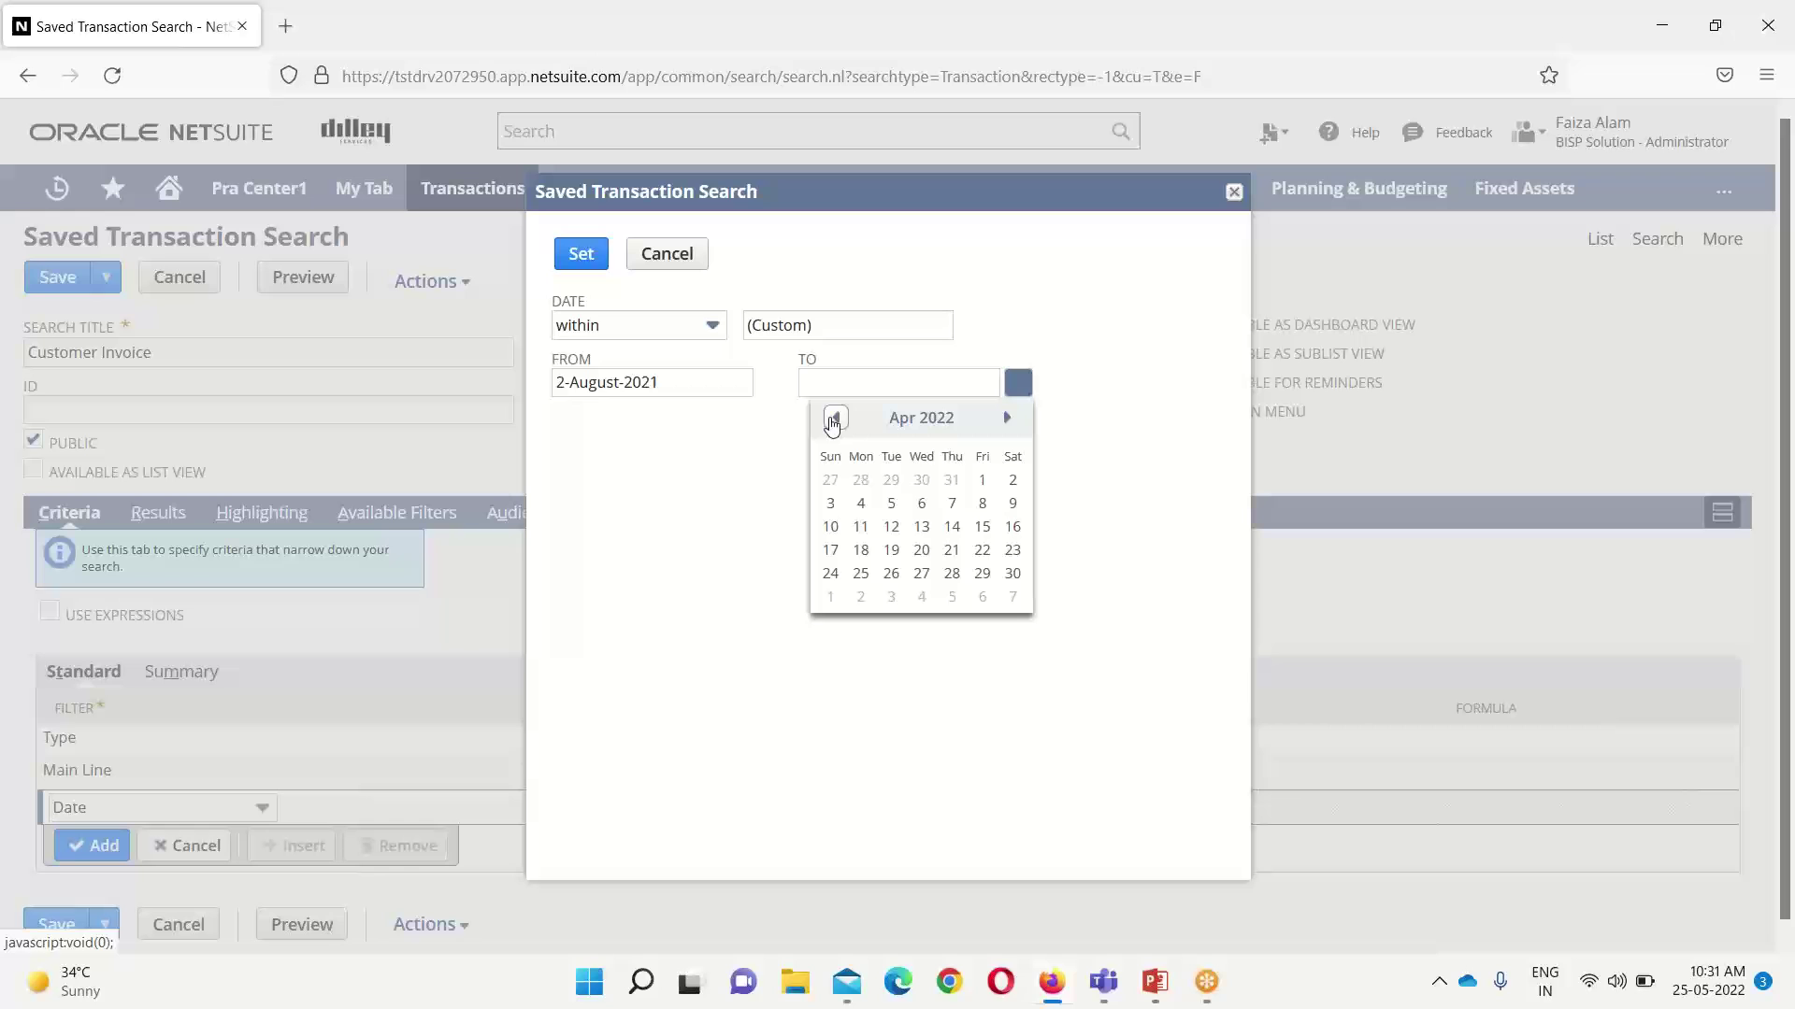
click(890, 503)
click(581, 251)
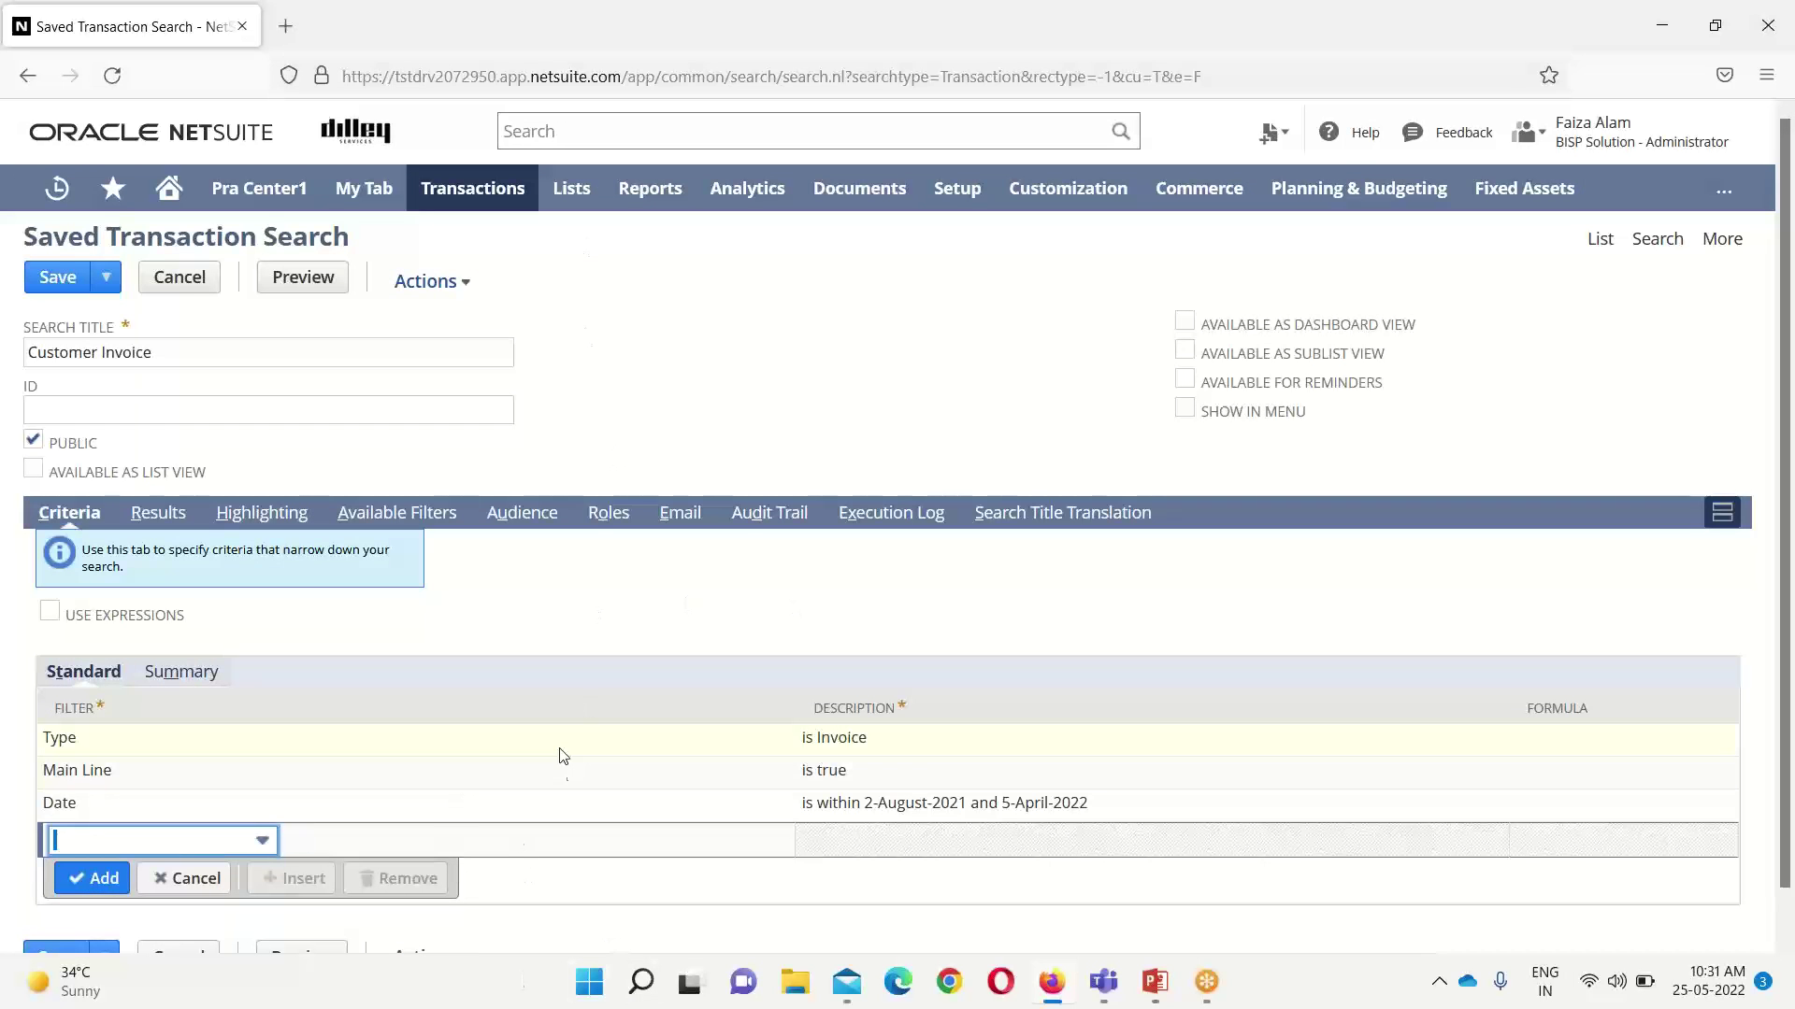
click(103, 879)
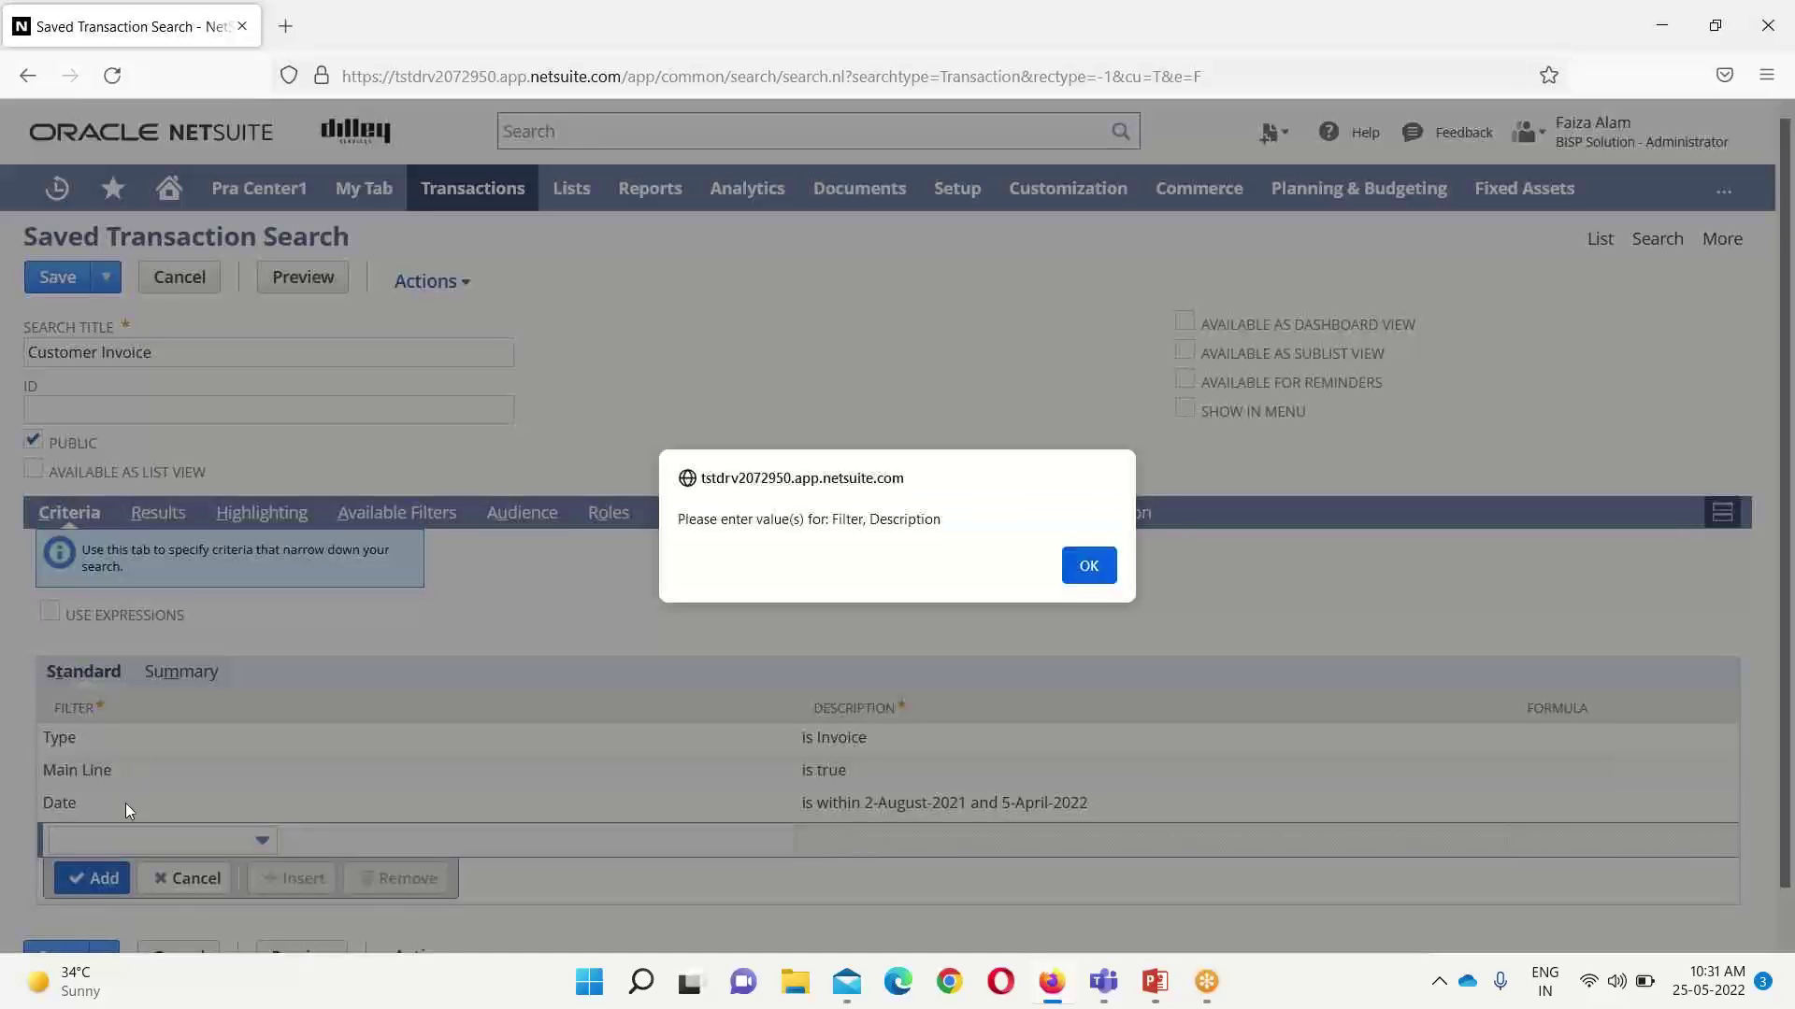
click(1089, 566)
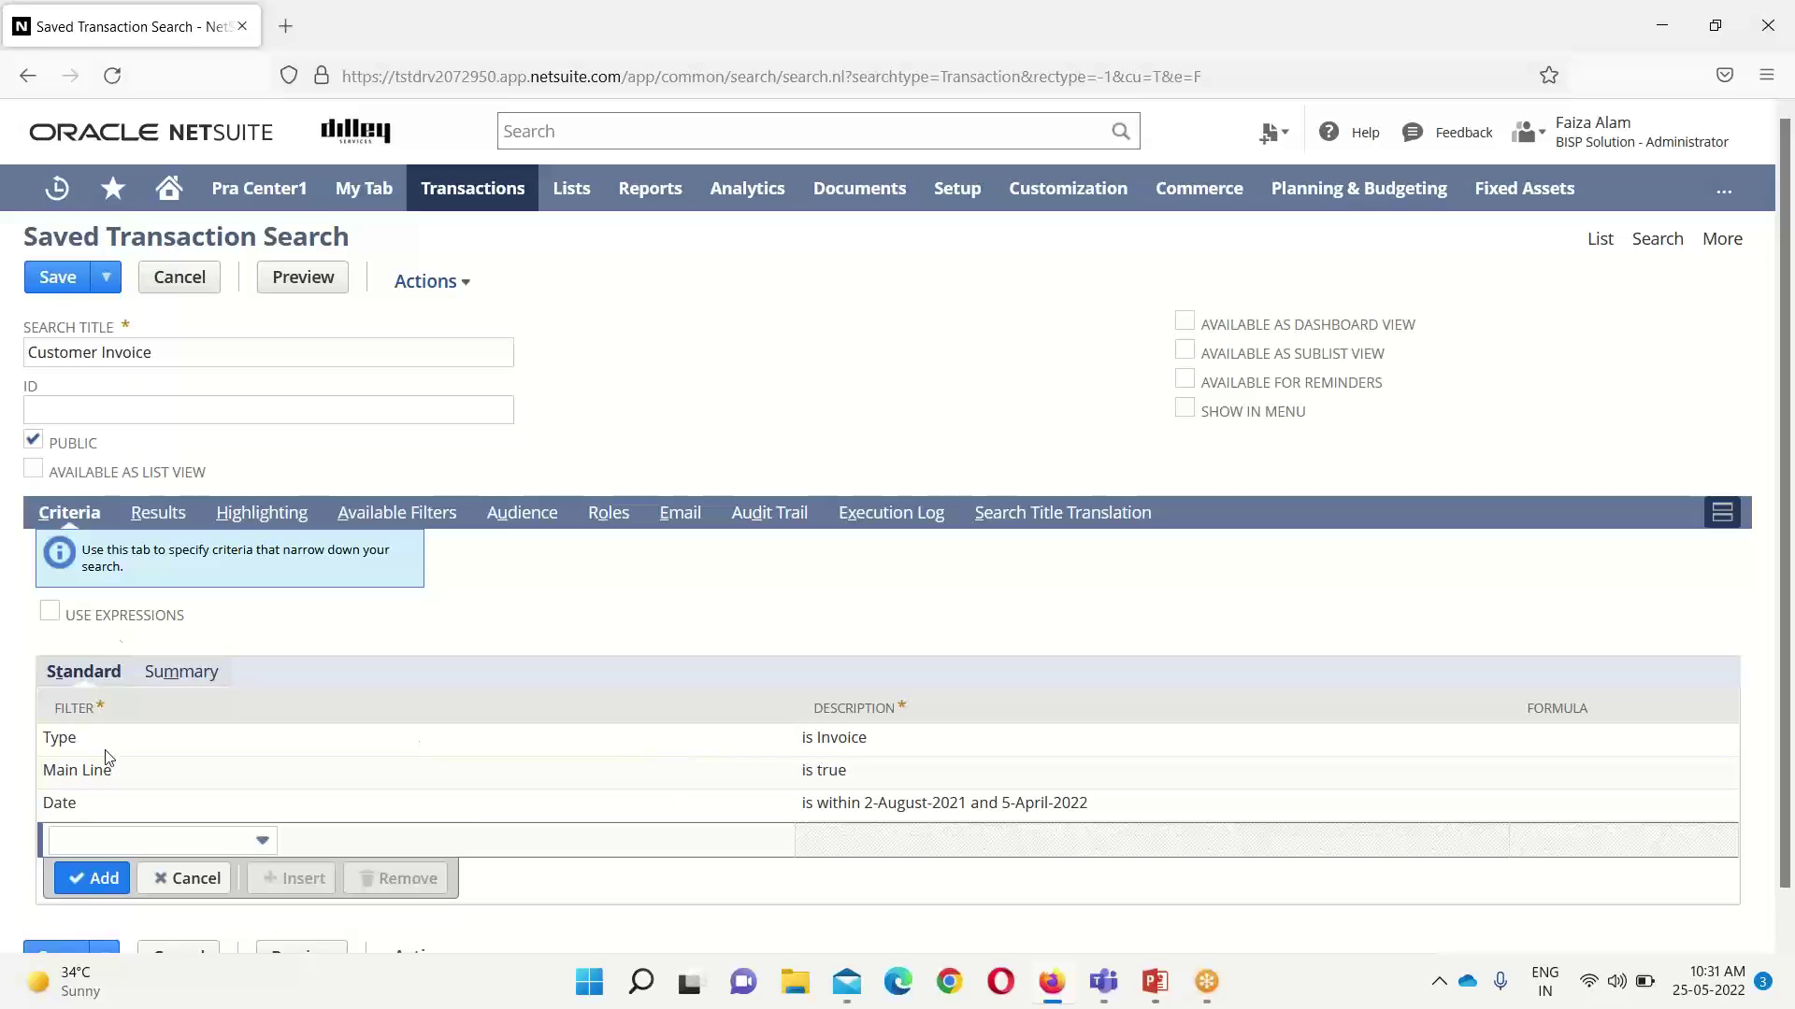
click(90, 875)
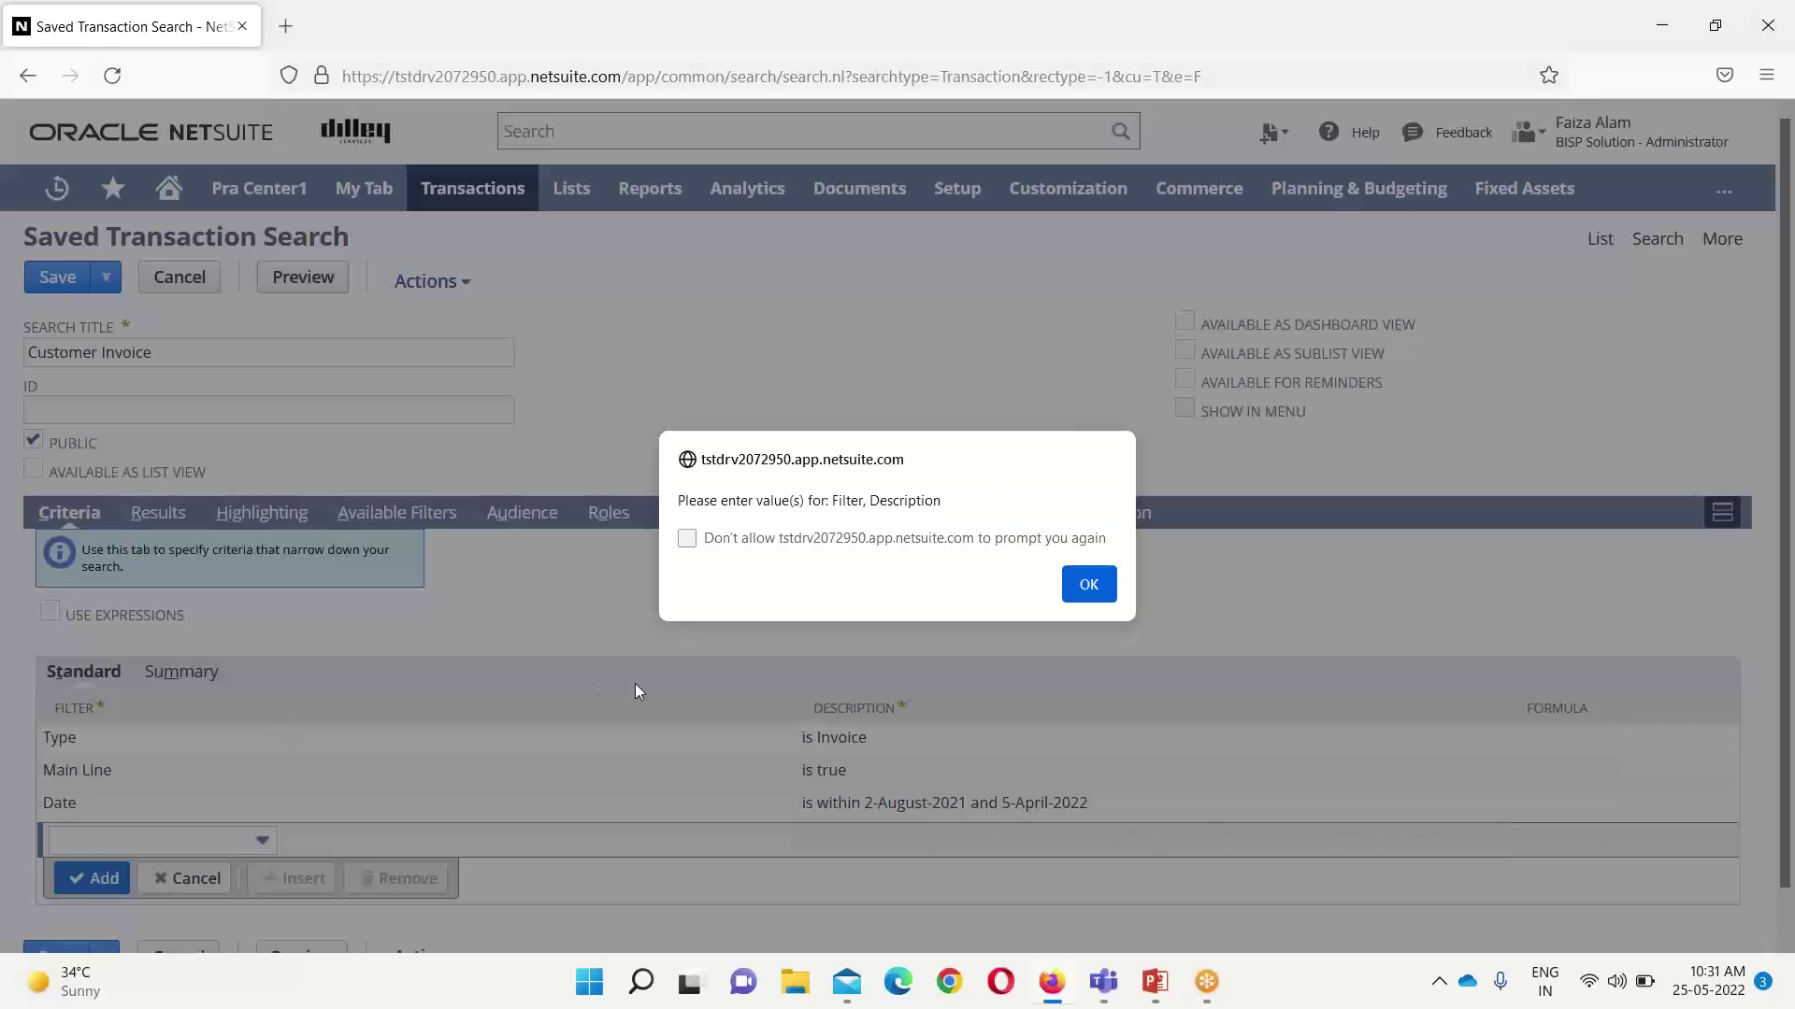
click(1065, 584)
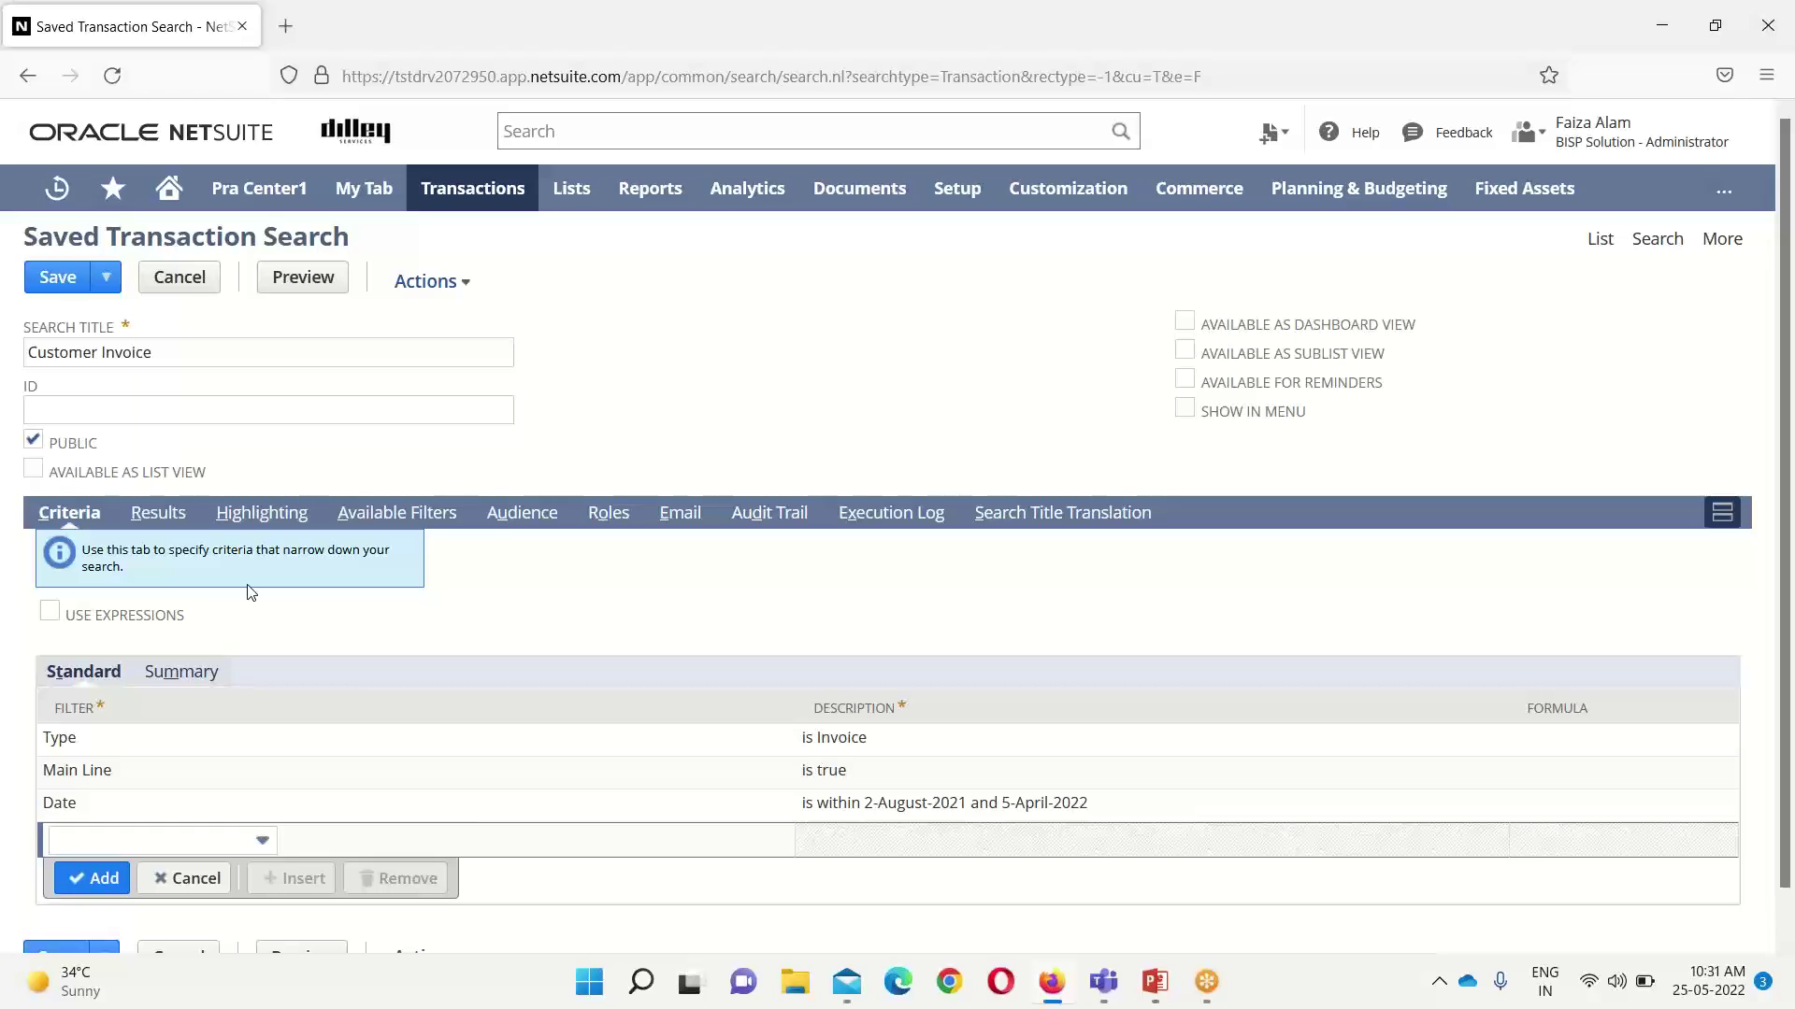
Remove the * and Tax Period fields from the search's result columns.
click(158, 513)
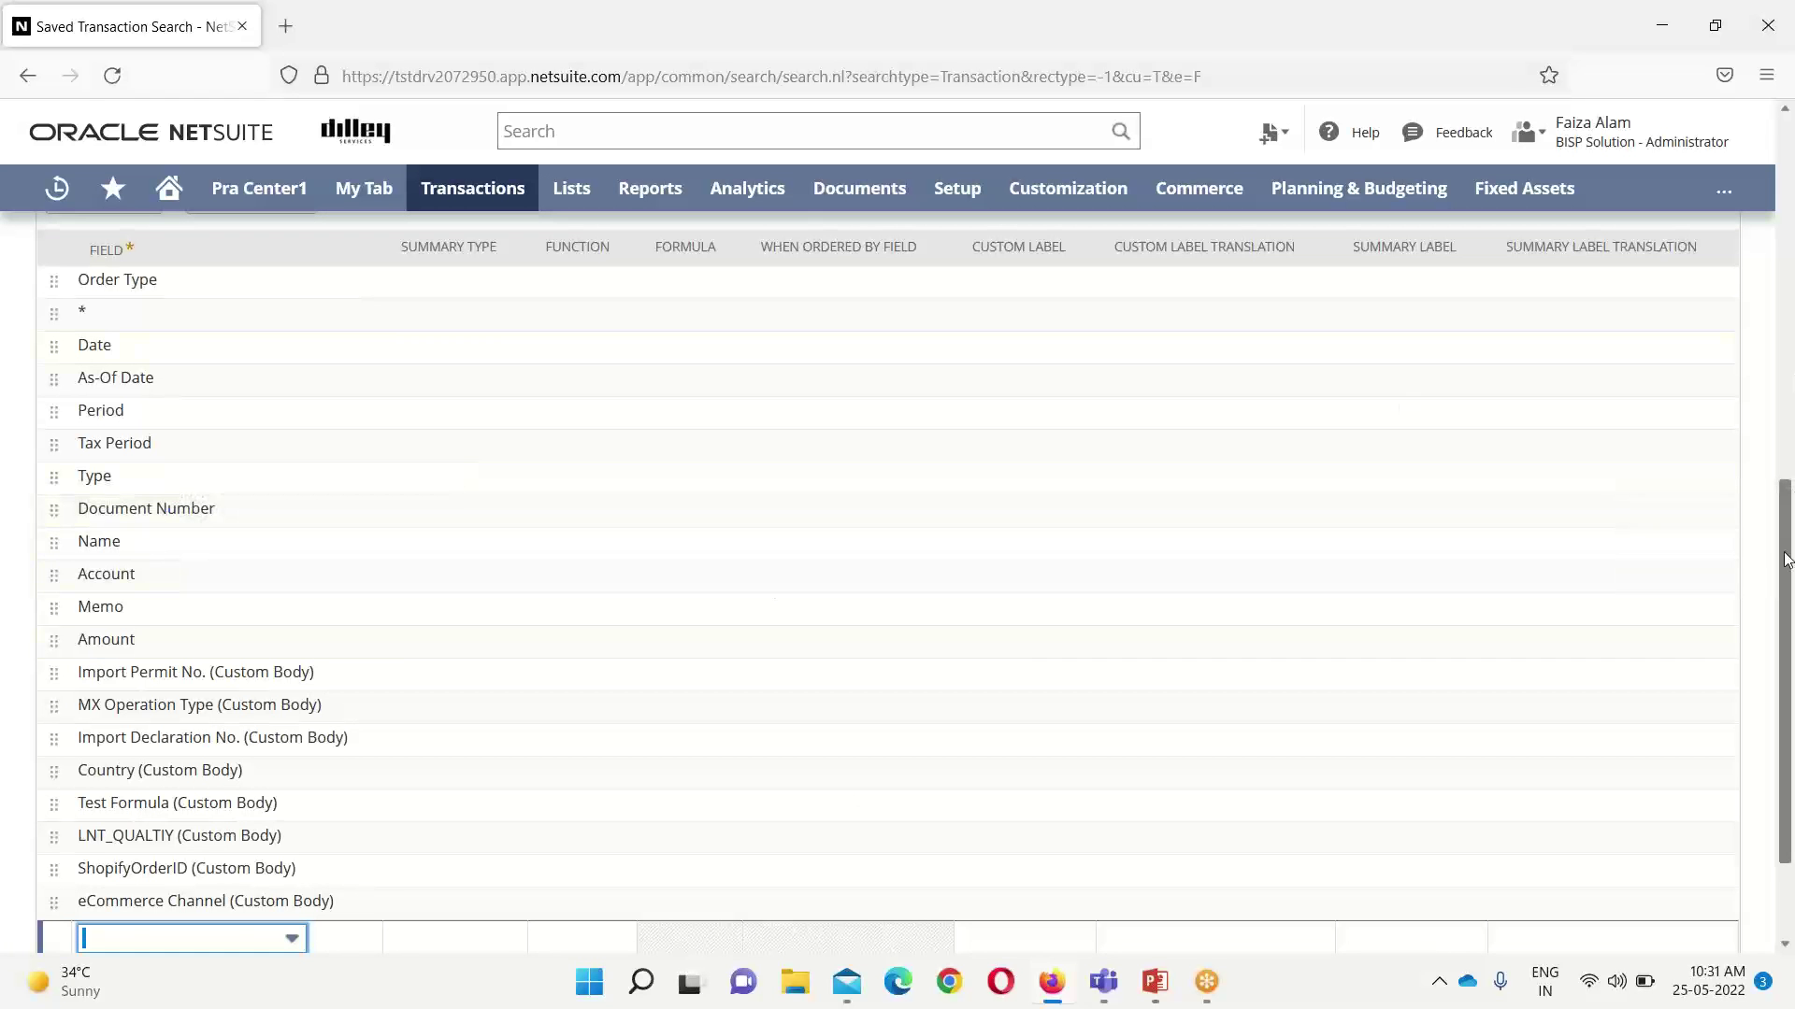
drag(1785, 561, 1787, 181)
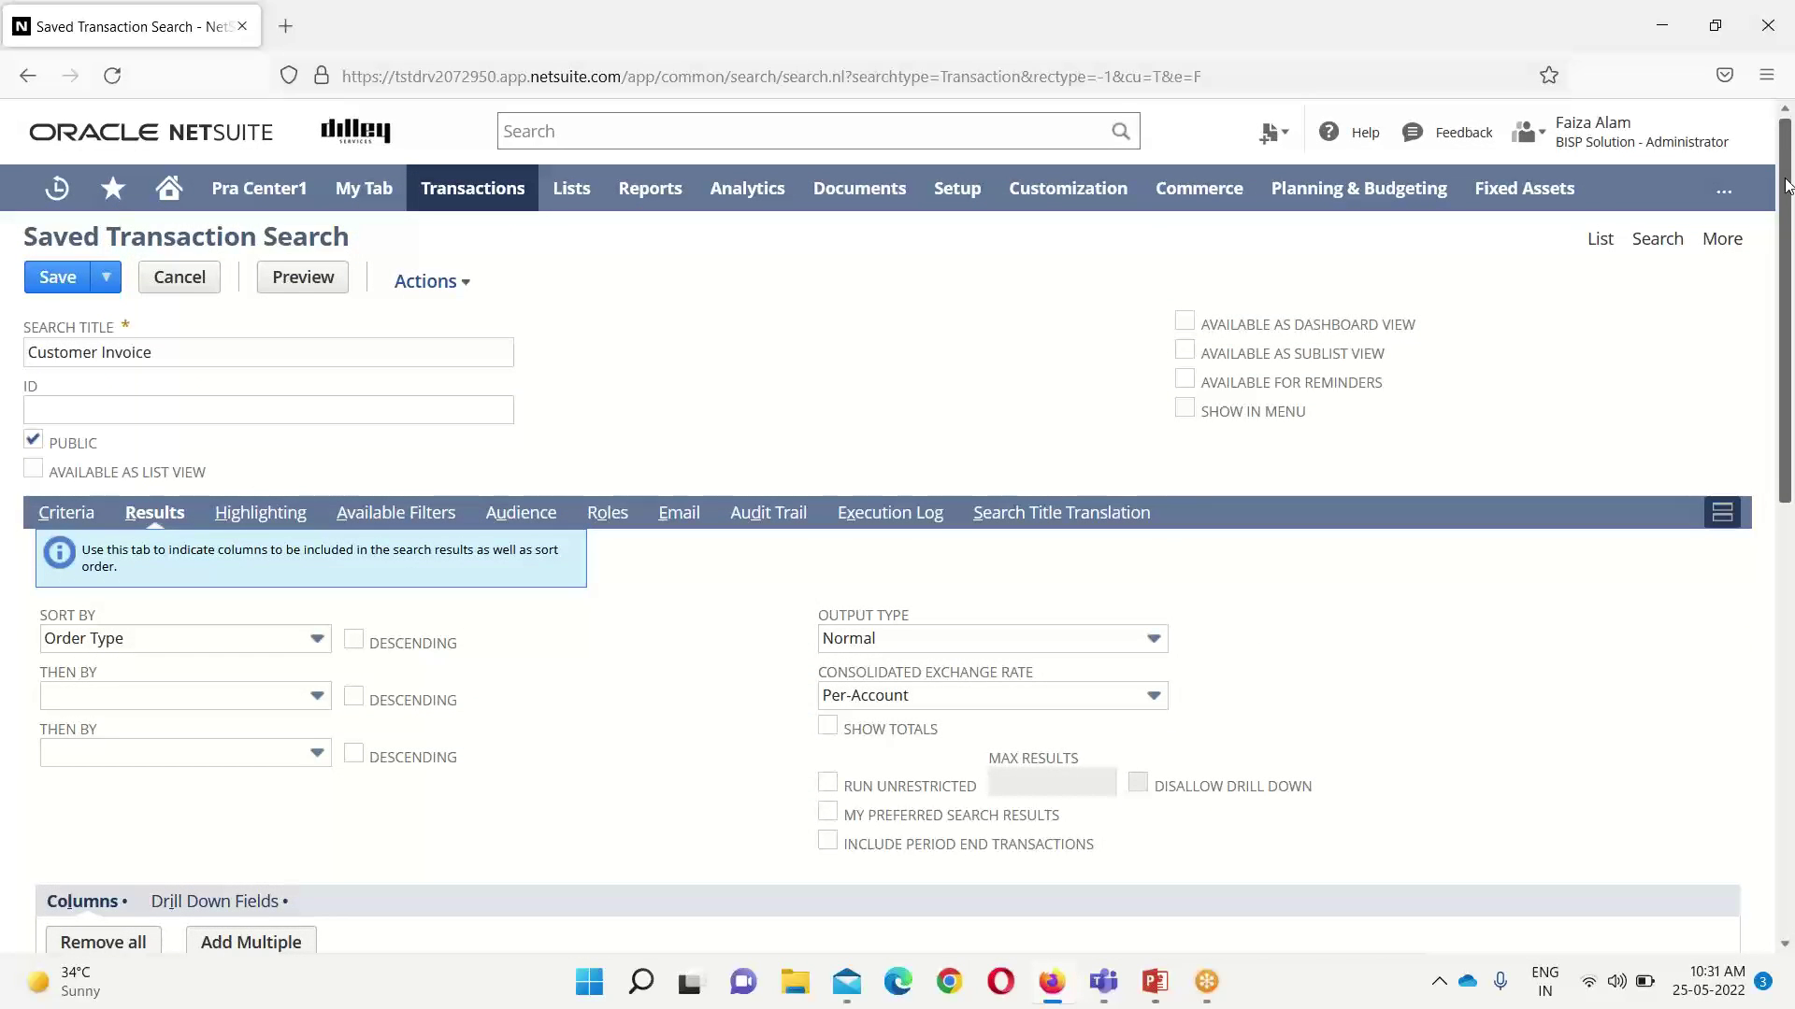
drag(1786, 181, 1789, 511)
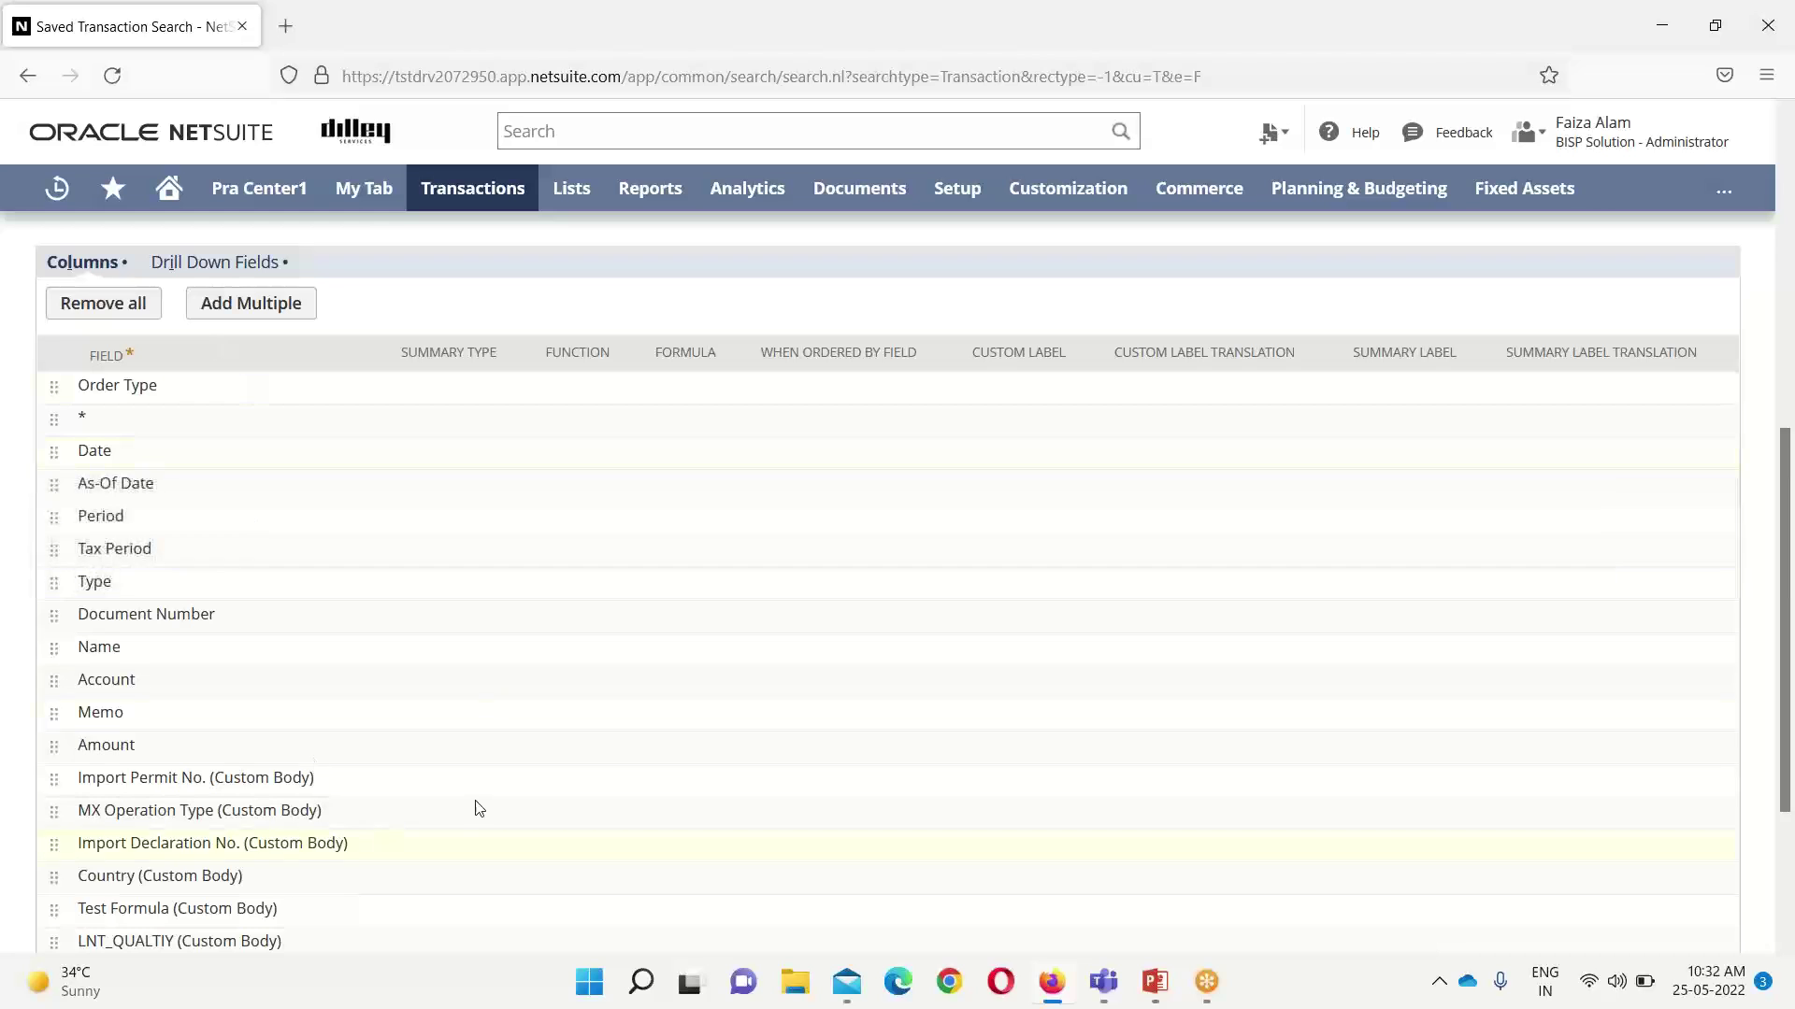
click(168, 416)
click(396, 464)
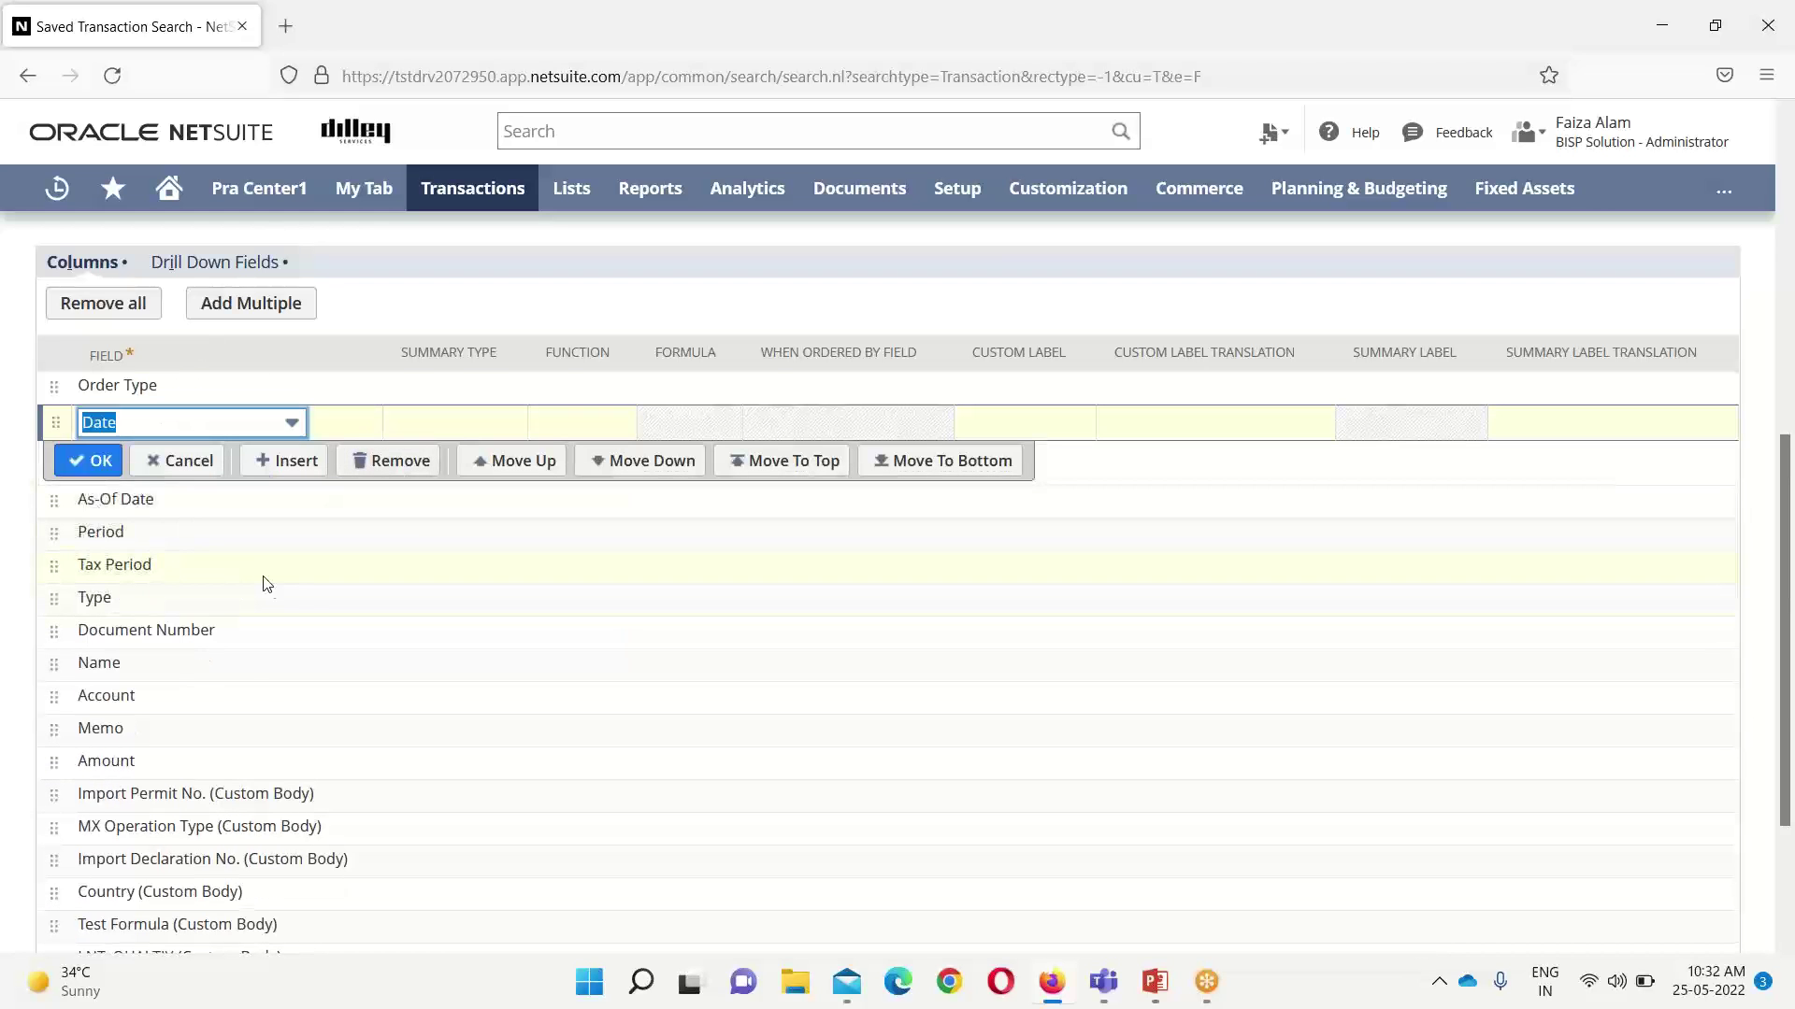
click(272, 570)
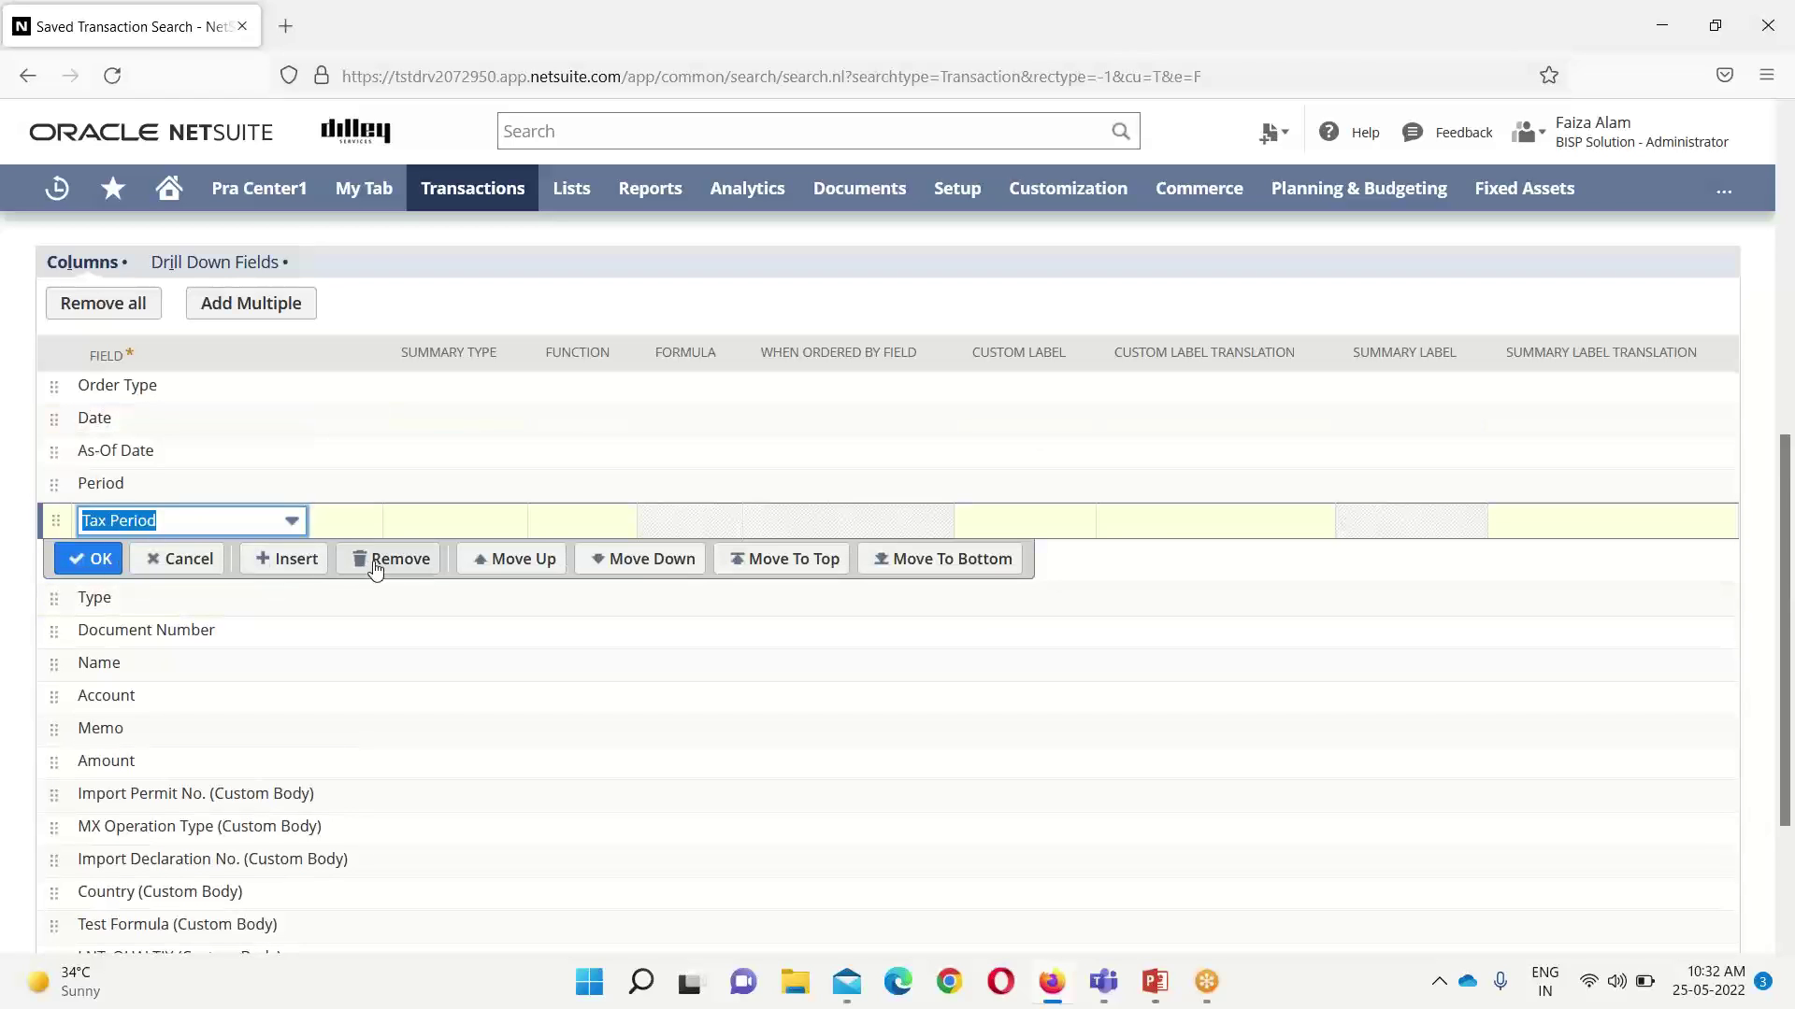
click(379, 559)
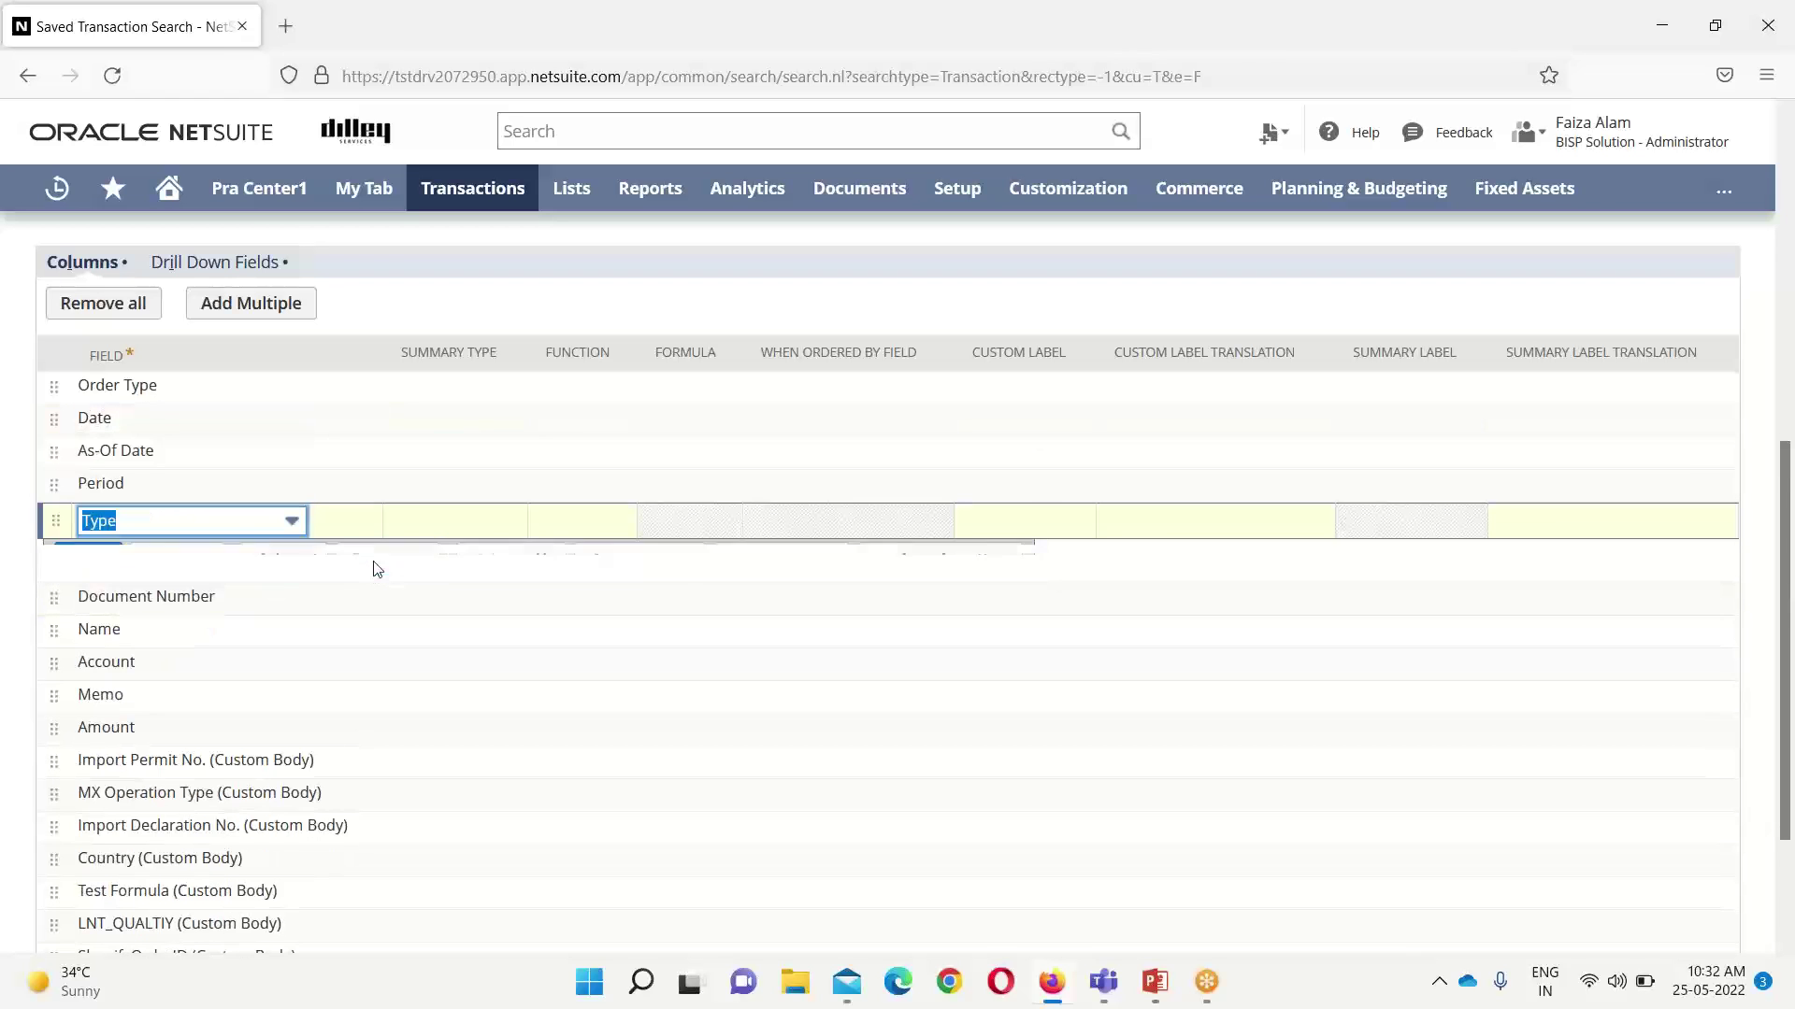
Remove the Import Permit No., Import Declaration No. and Test Formula custom body fields from the result columns.
click(390, 762)
click(399, 758)
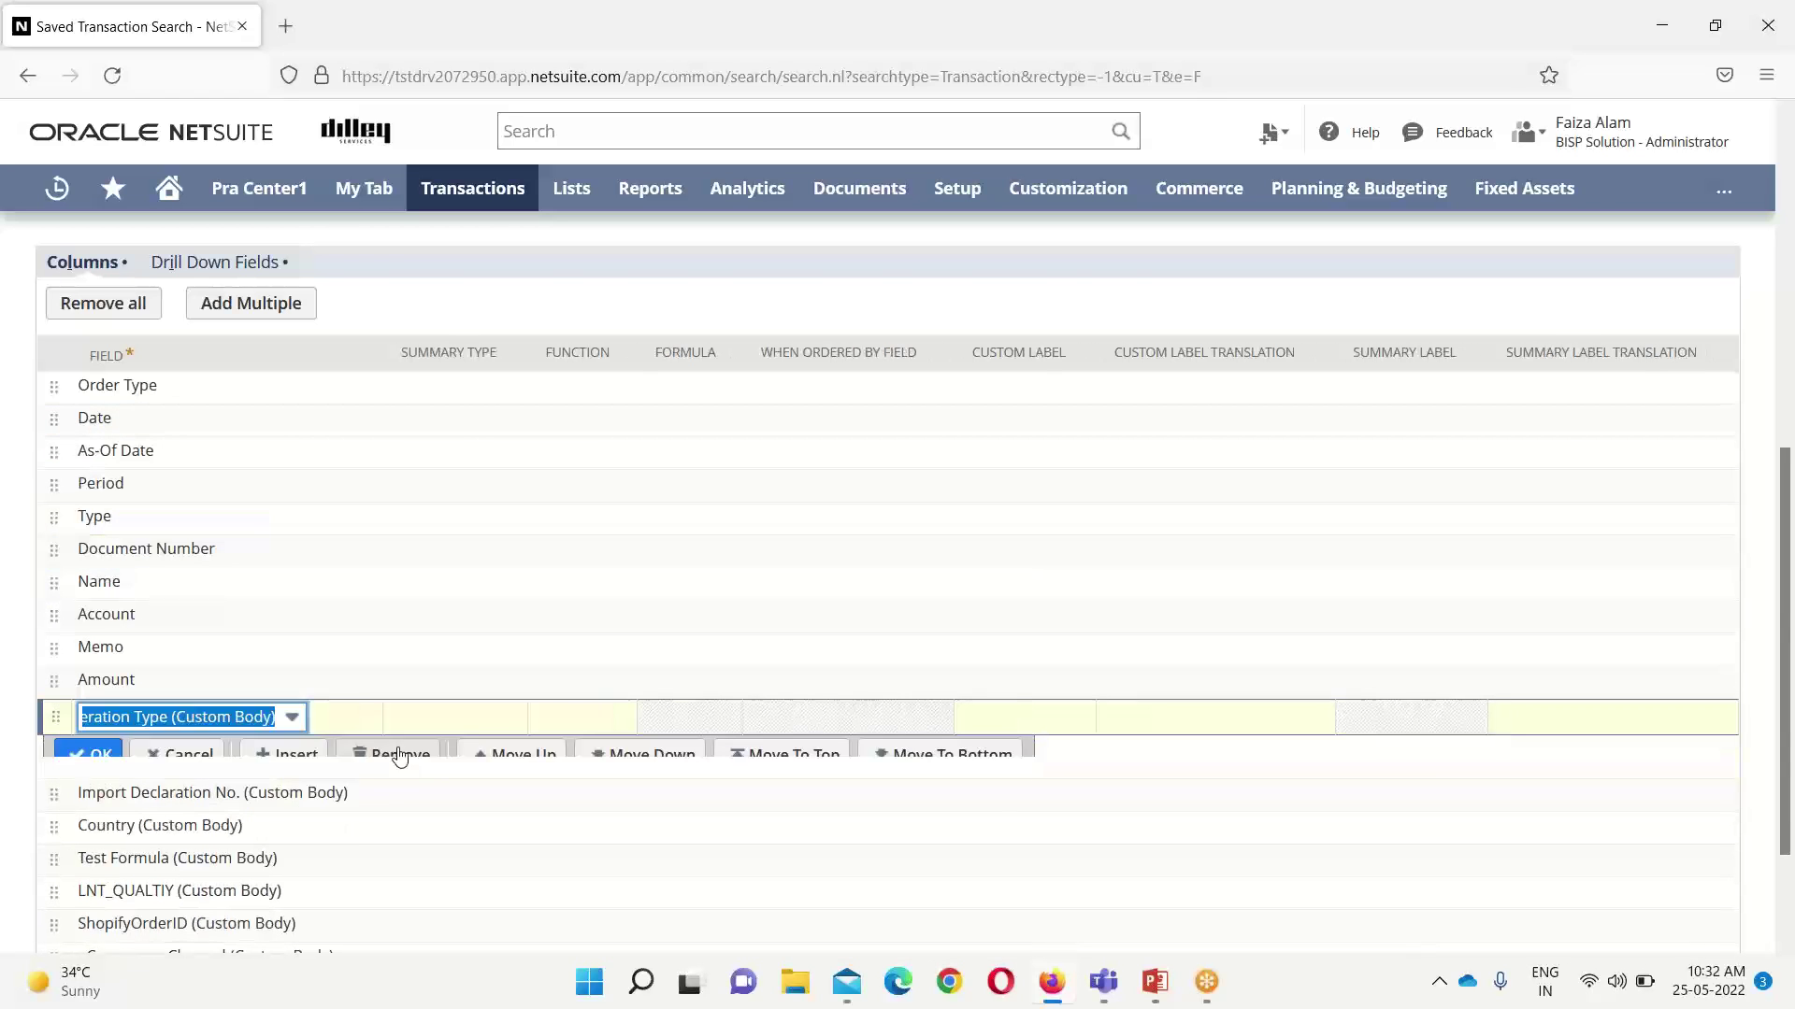
click(382, 793)
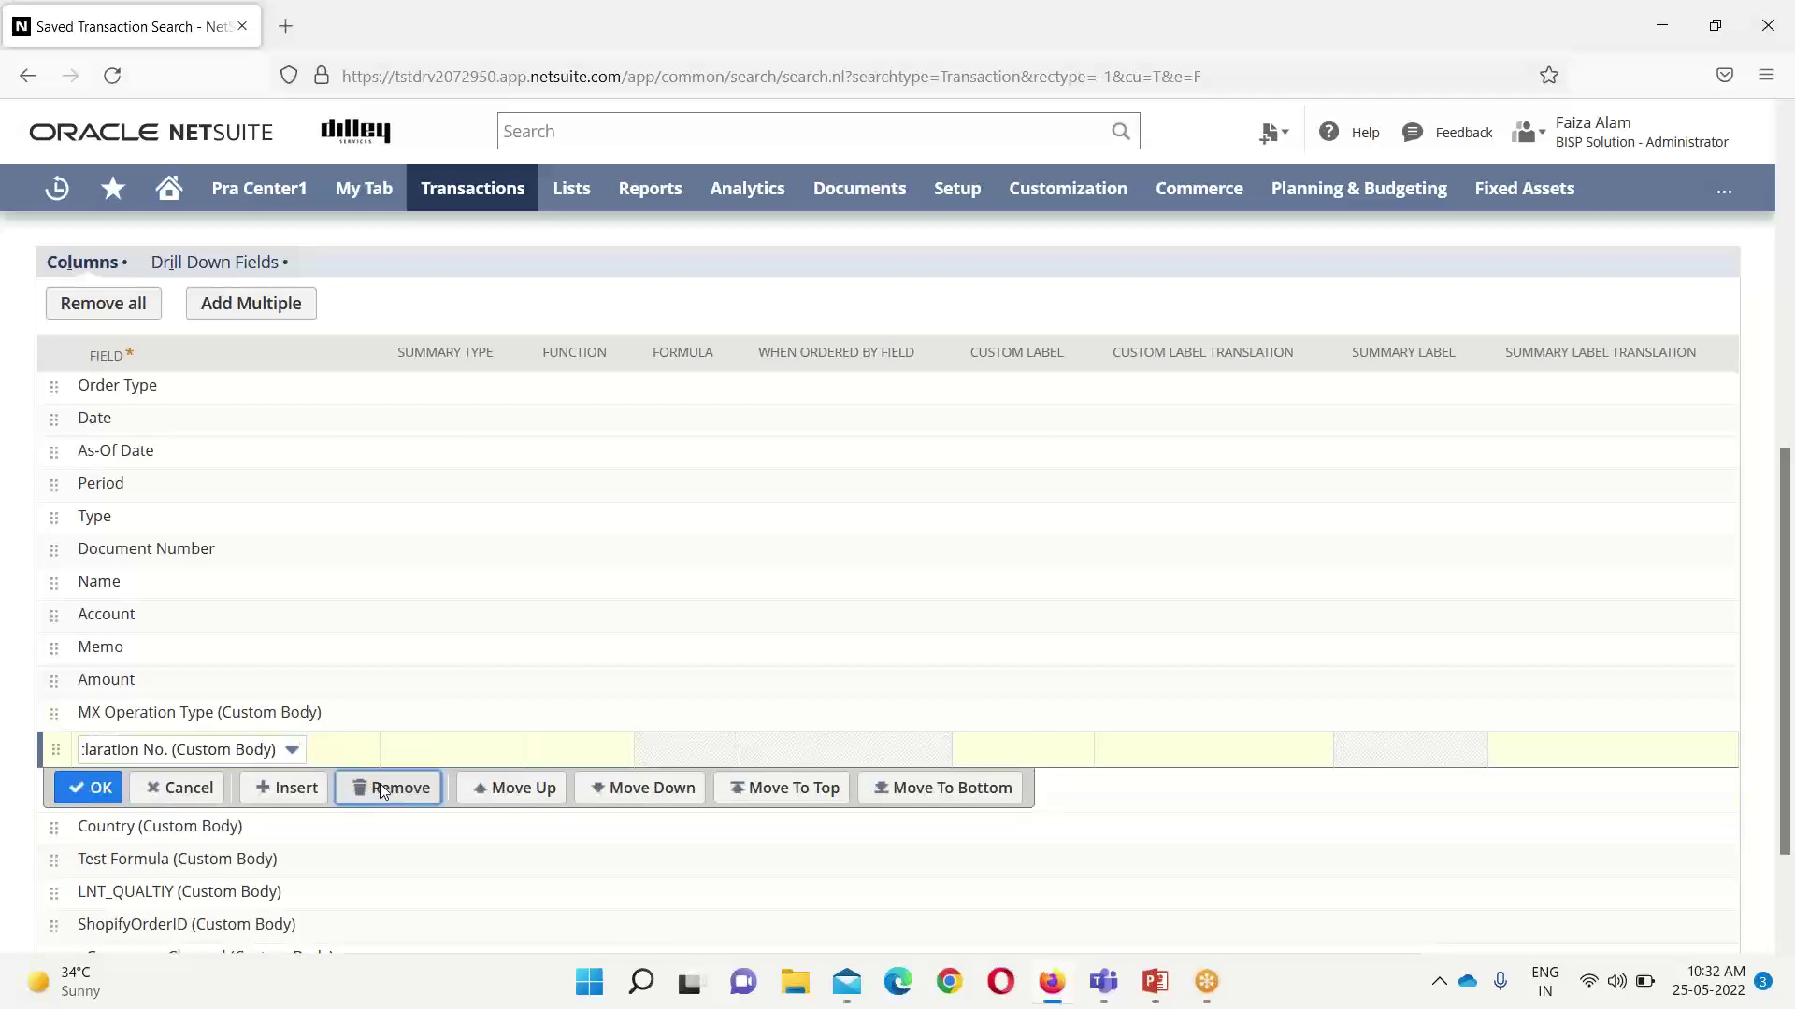
click(380, 787)
click(374, 829)
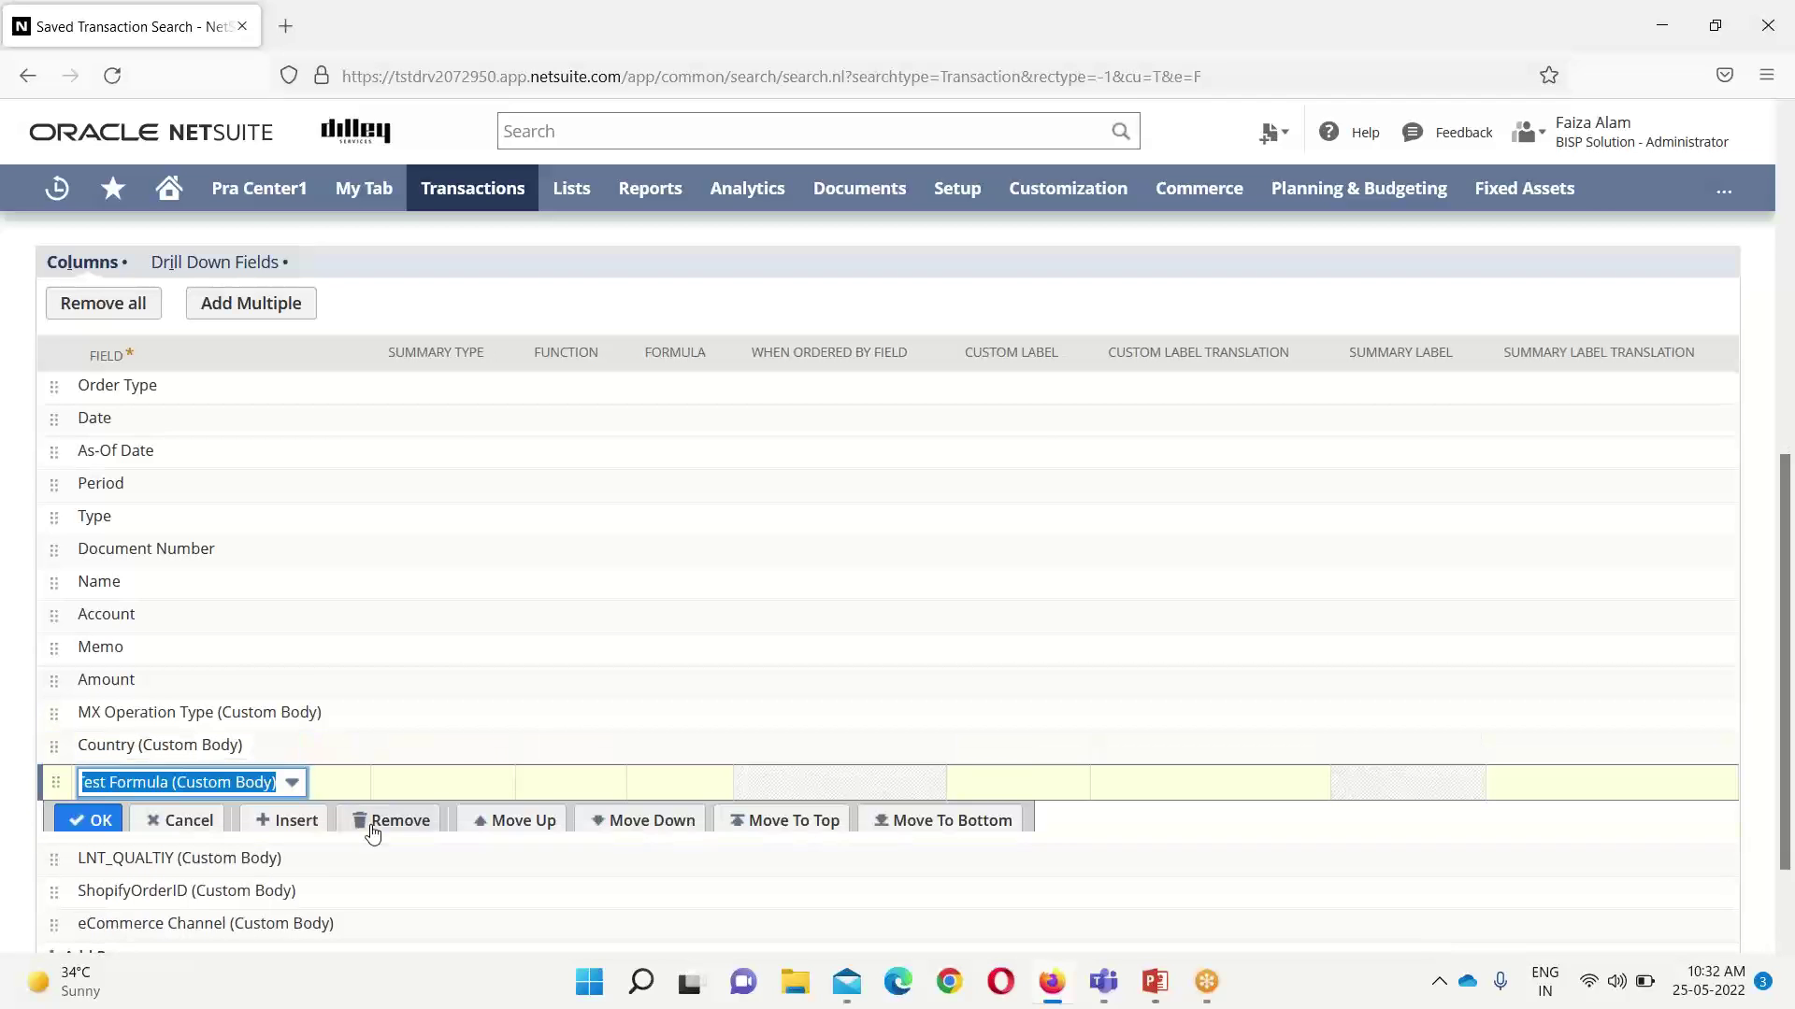
click(393, 820)
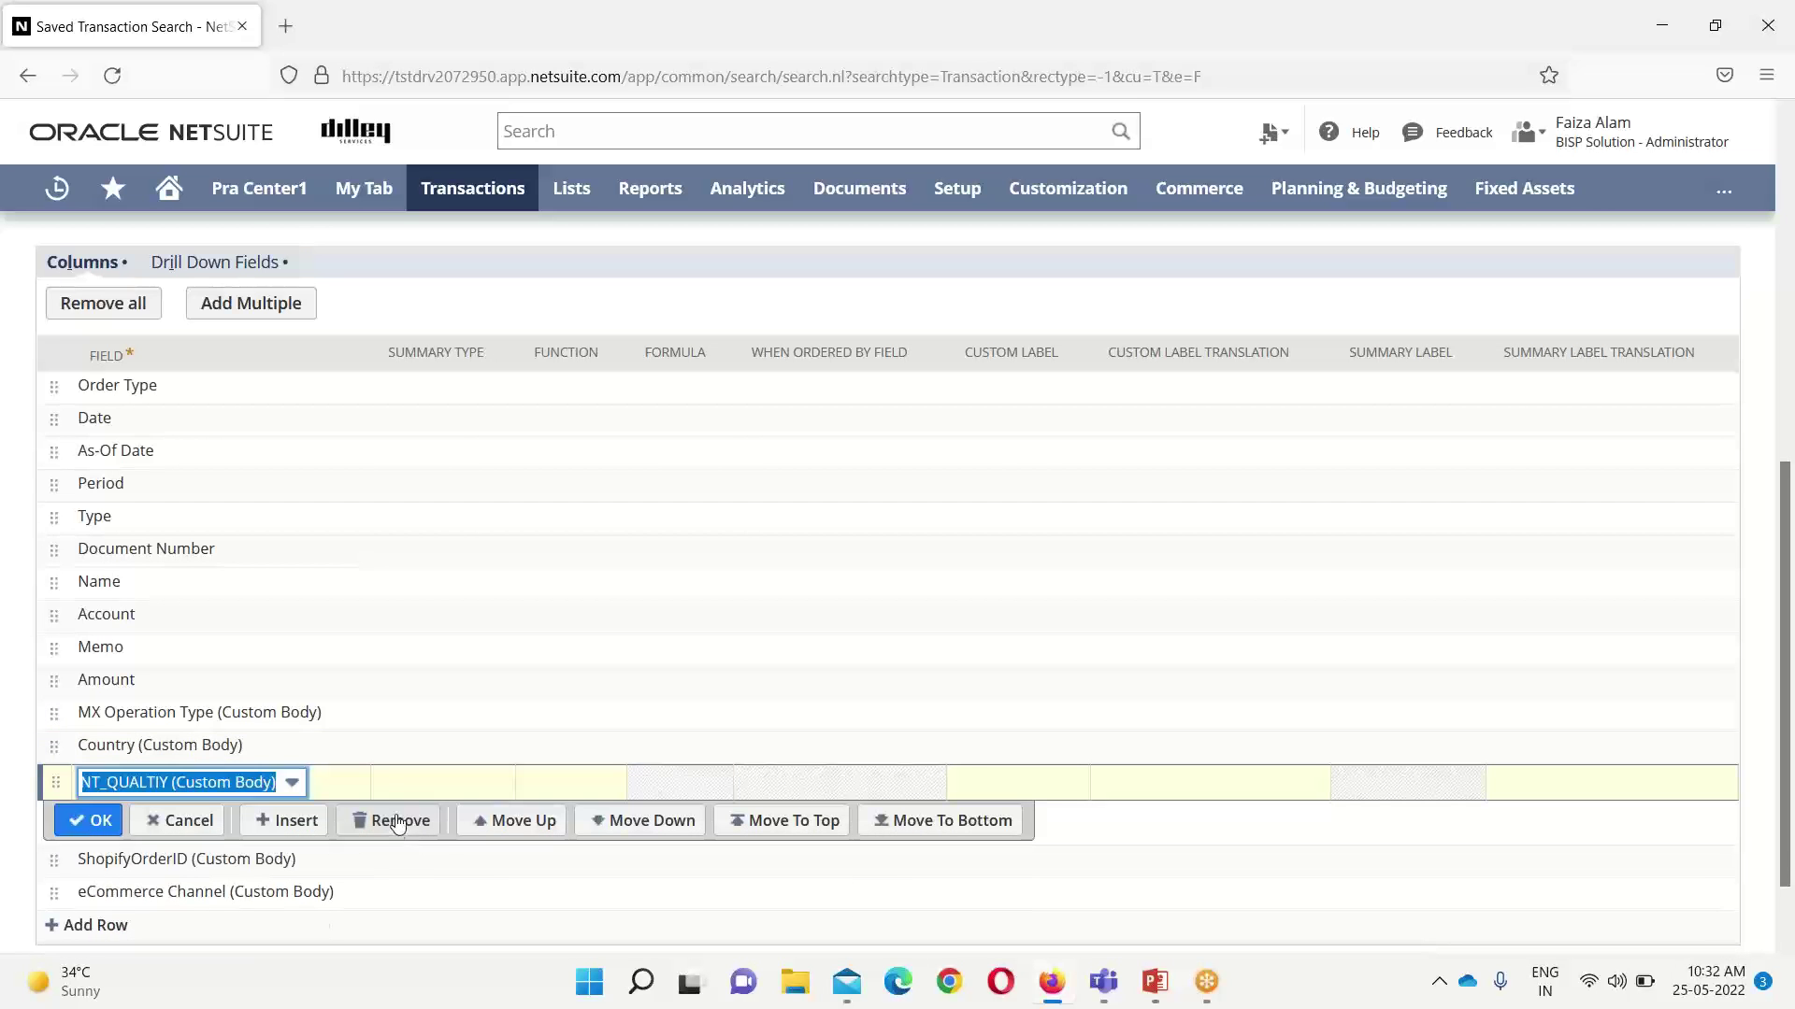
Remove the MX Operation Type, ShopifyOrderID, eCommerce Channel and LNT_QUALTIY custom body fields from the result columns.
click(445, 714)
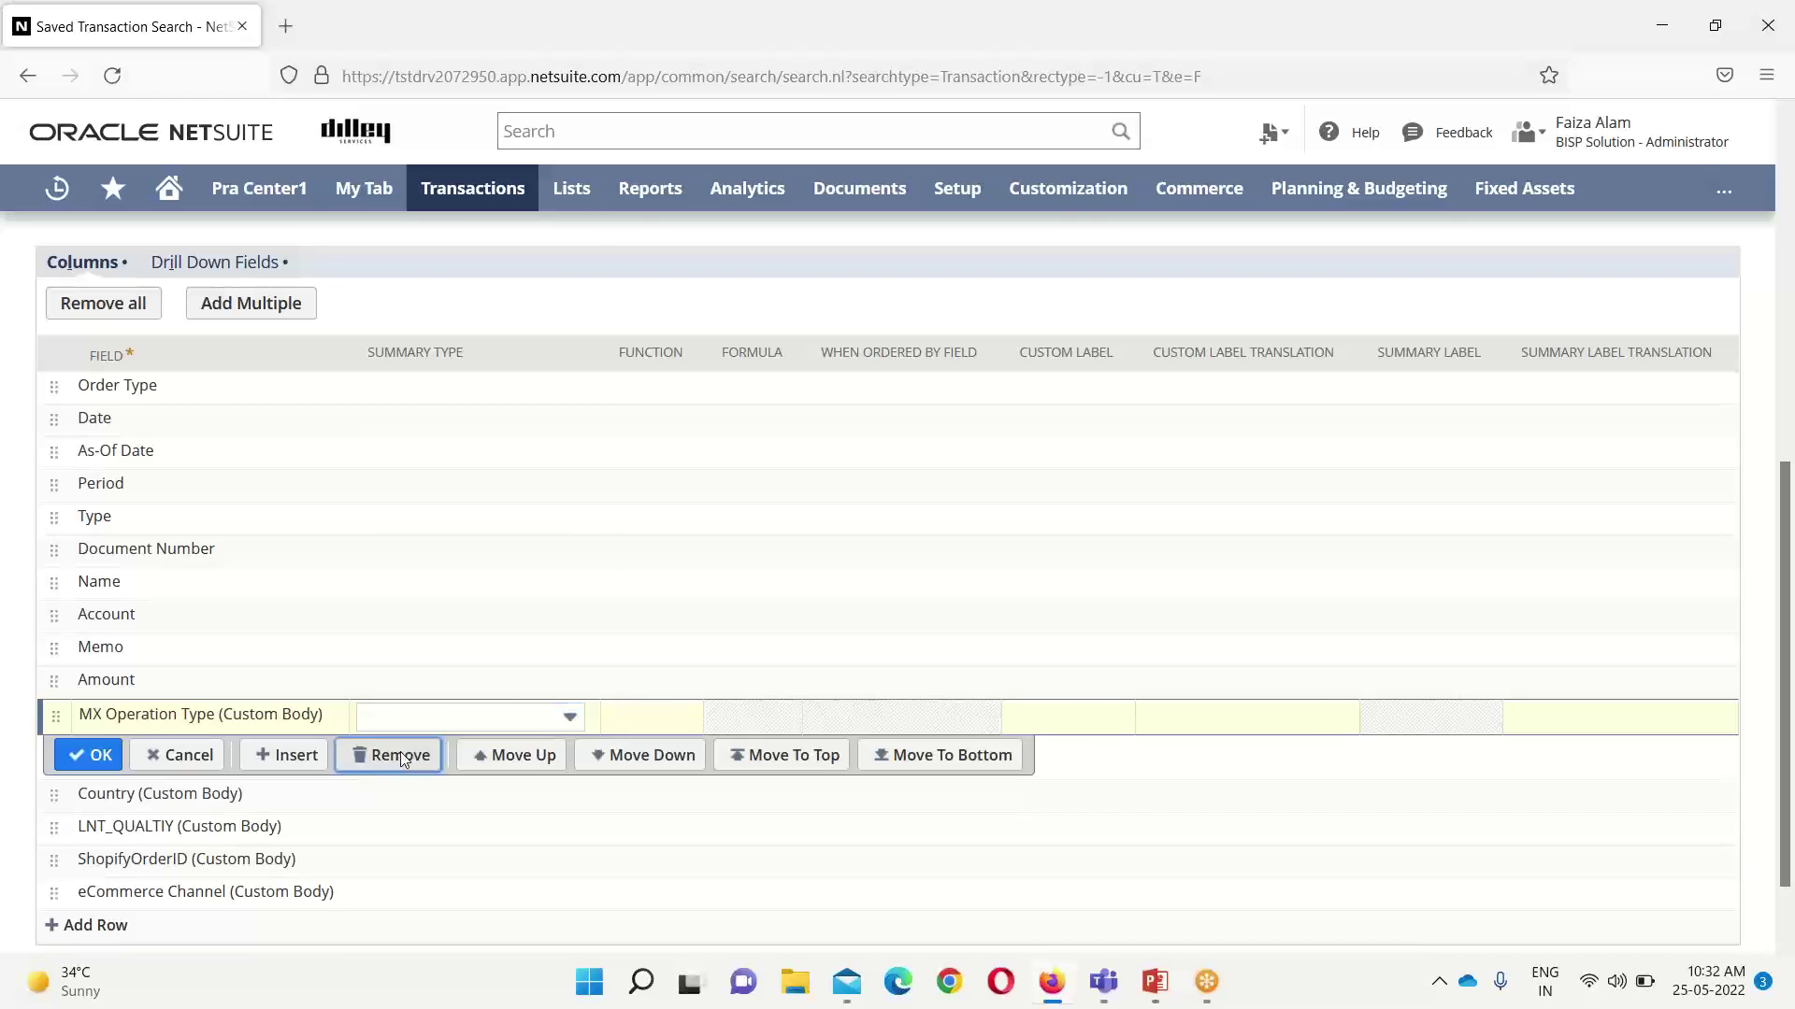
click(396, 758)
click(372, 832)
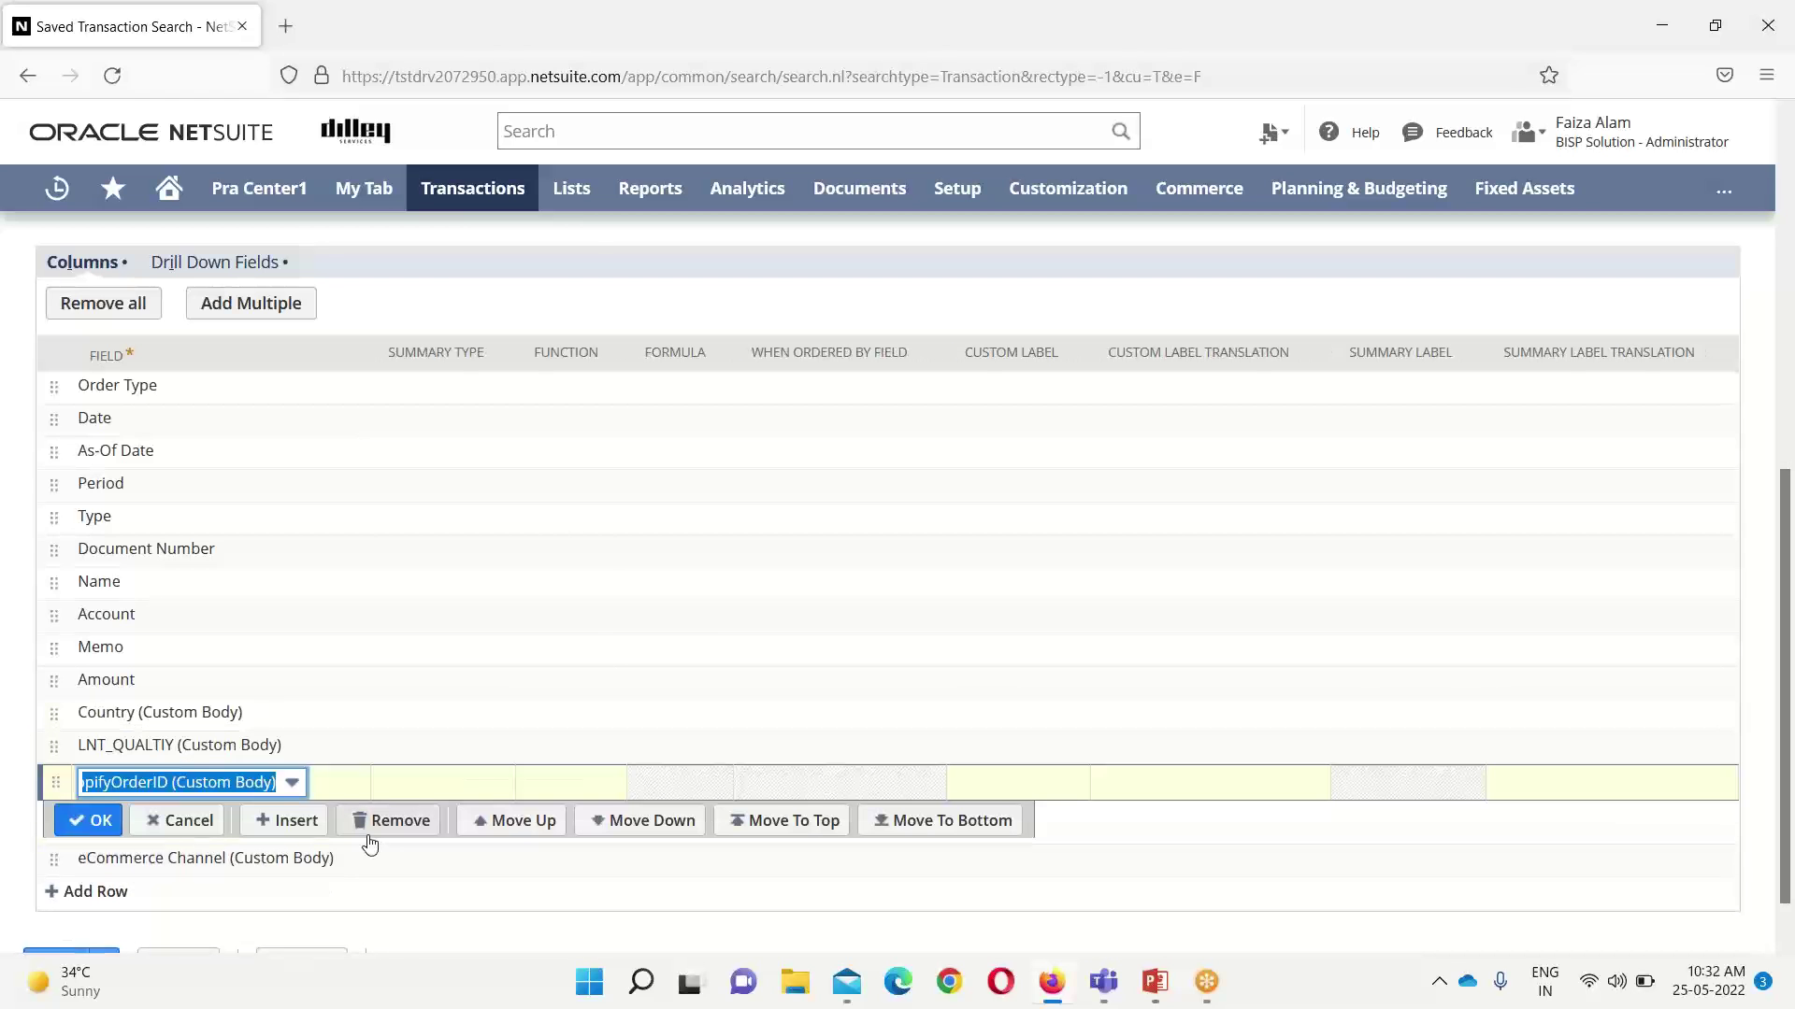
click(400, 823)
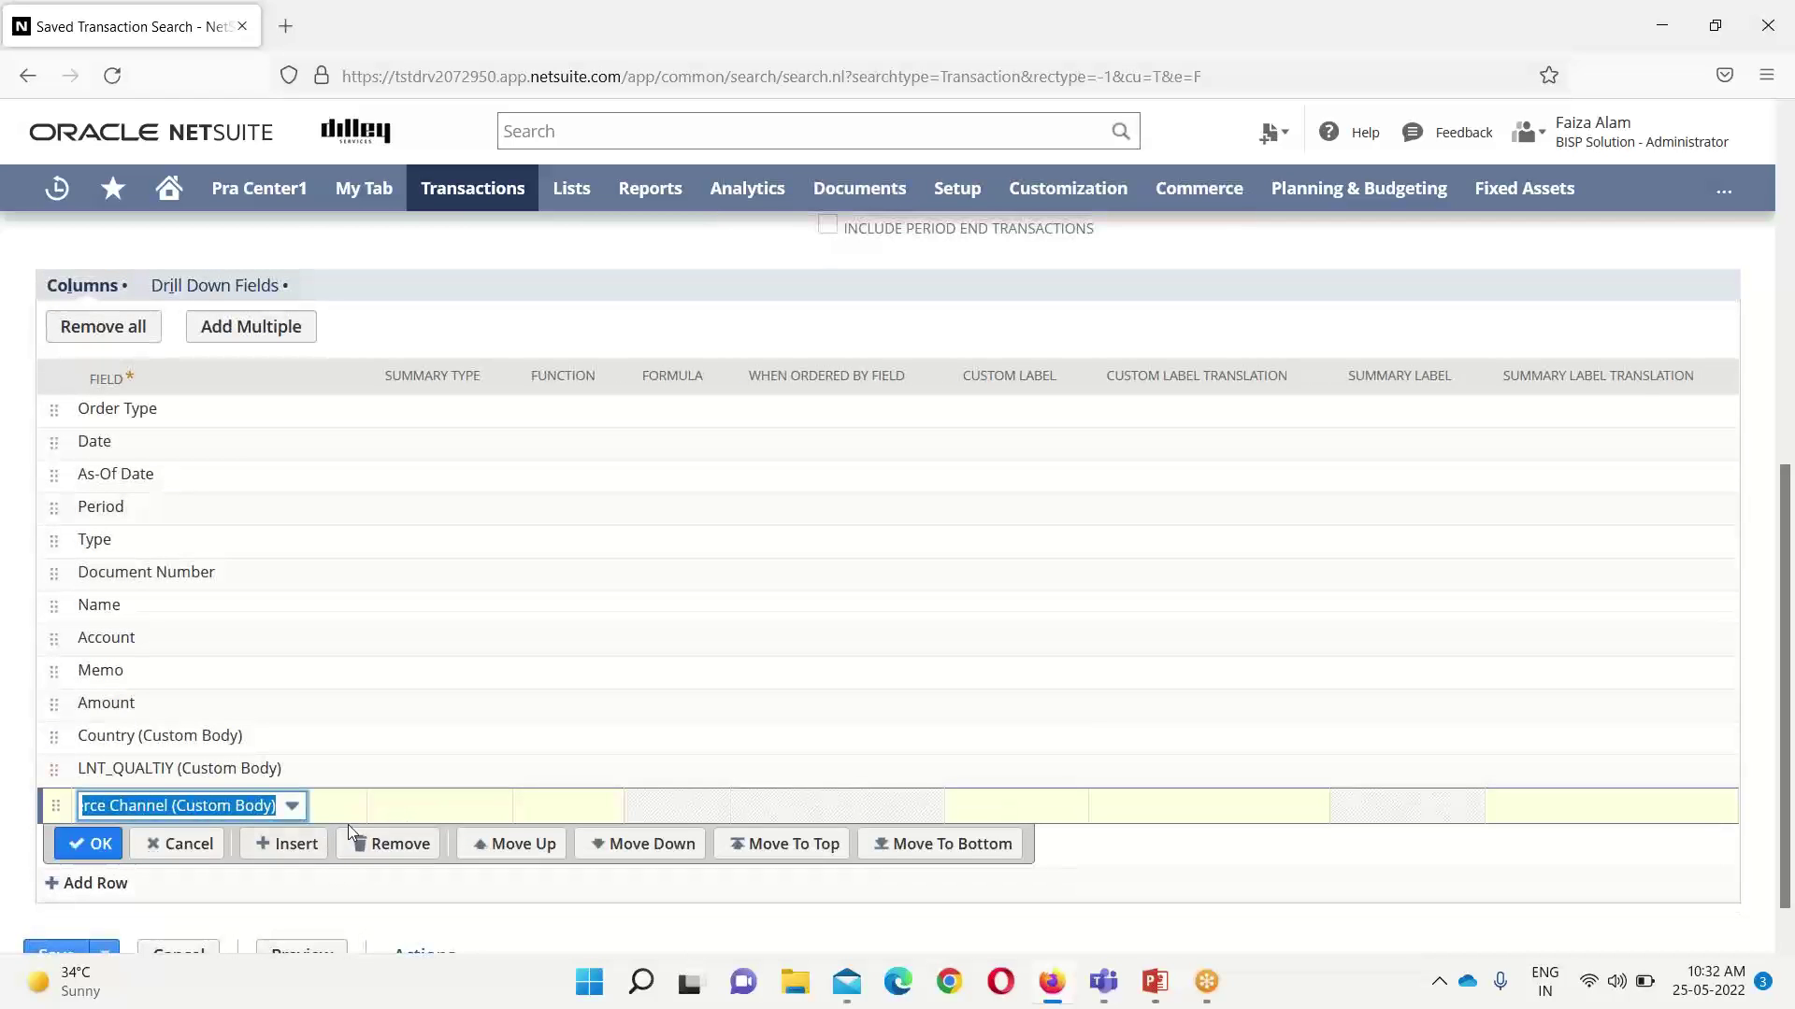
click(378, 845)
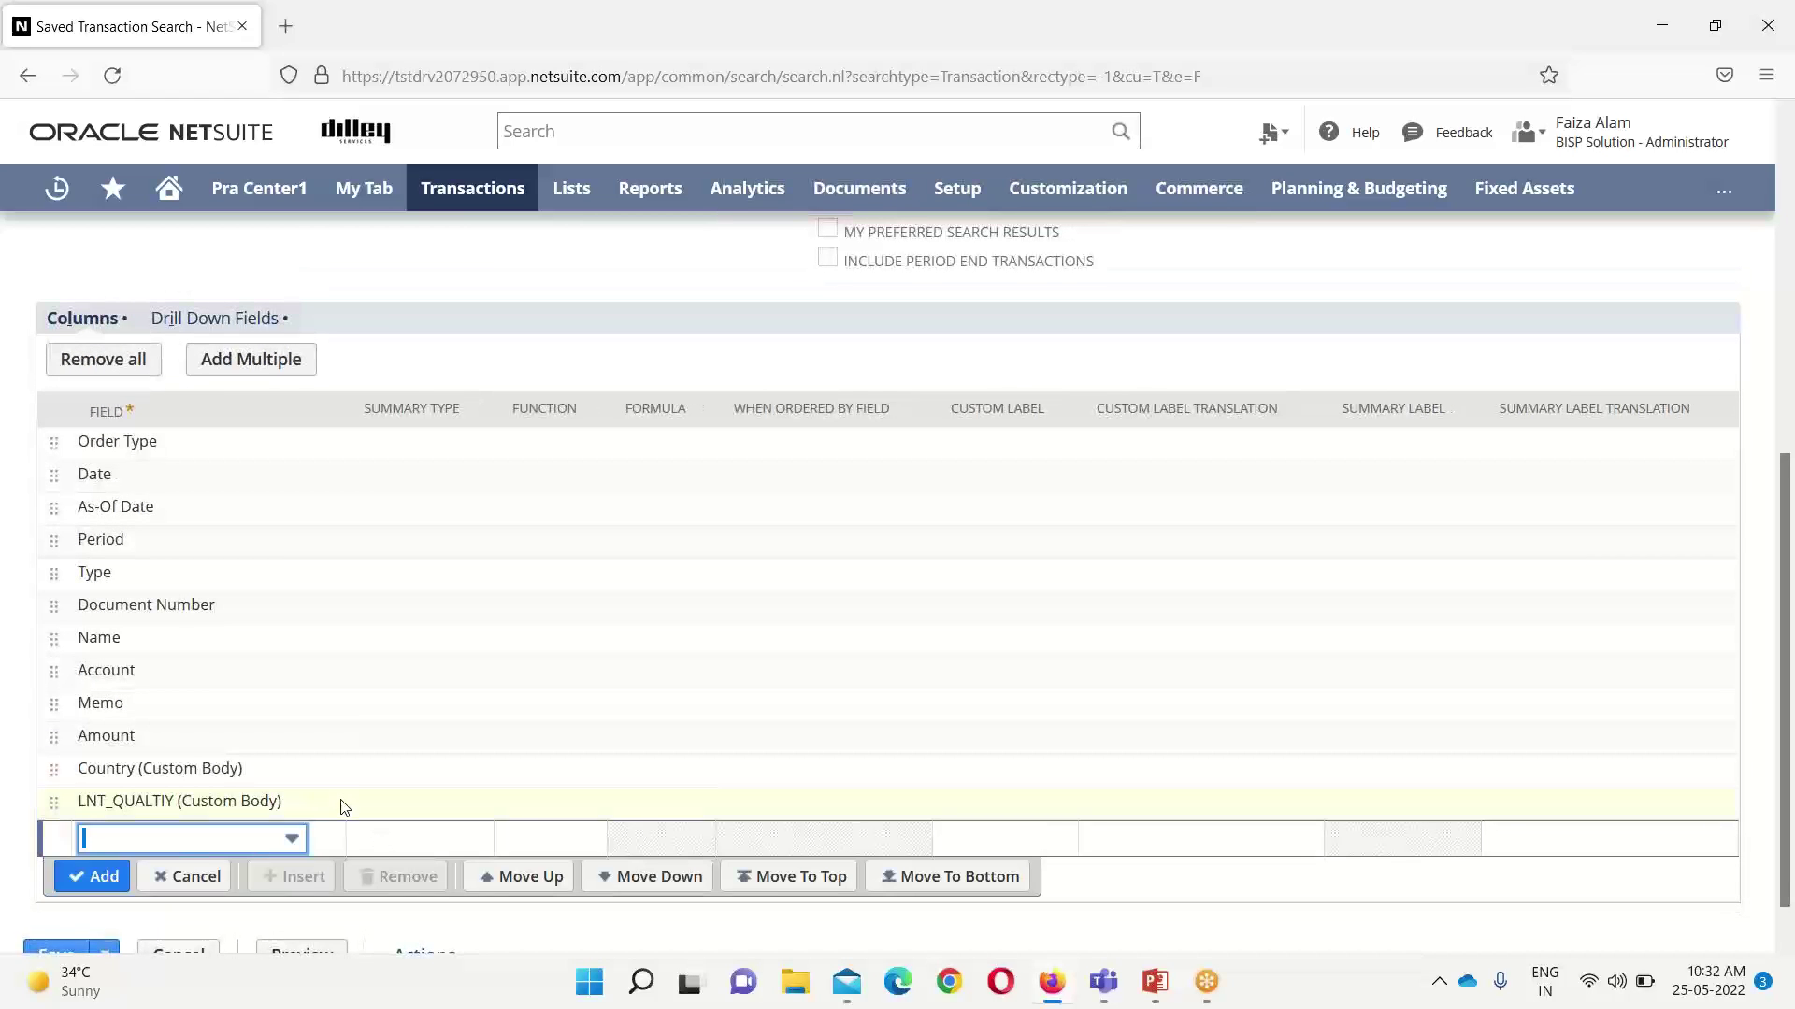
click(344, 805)
click(366, 843)
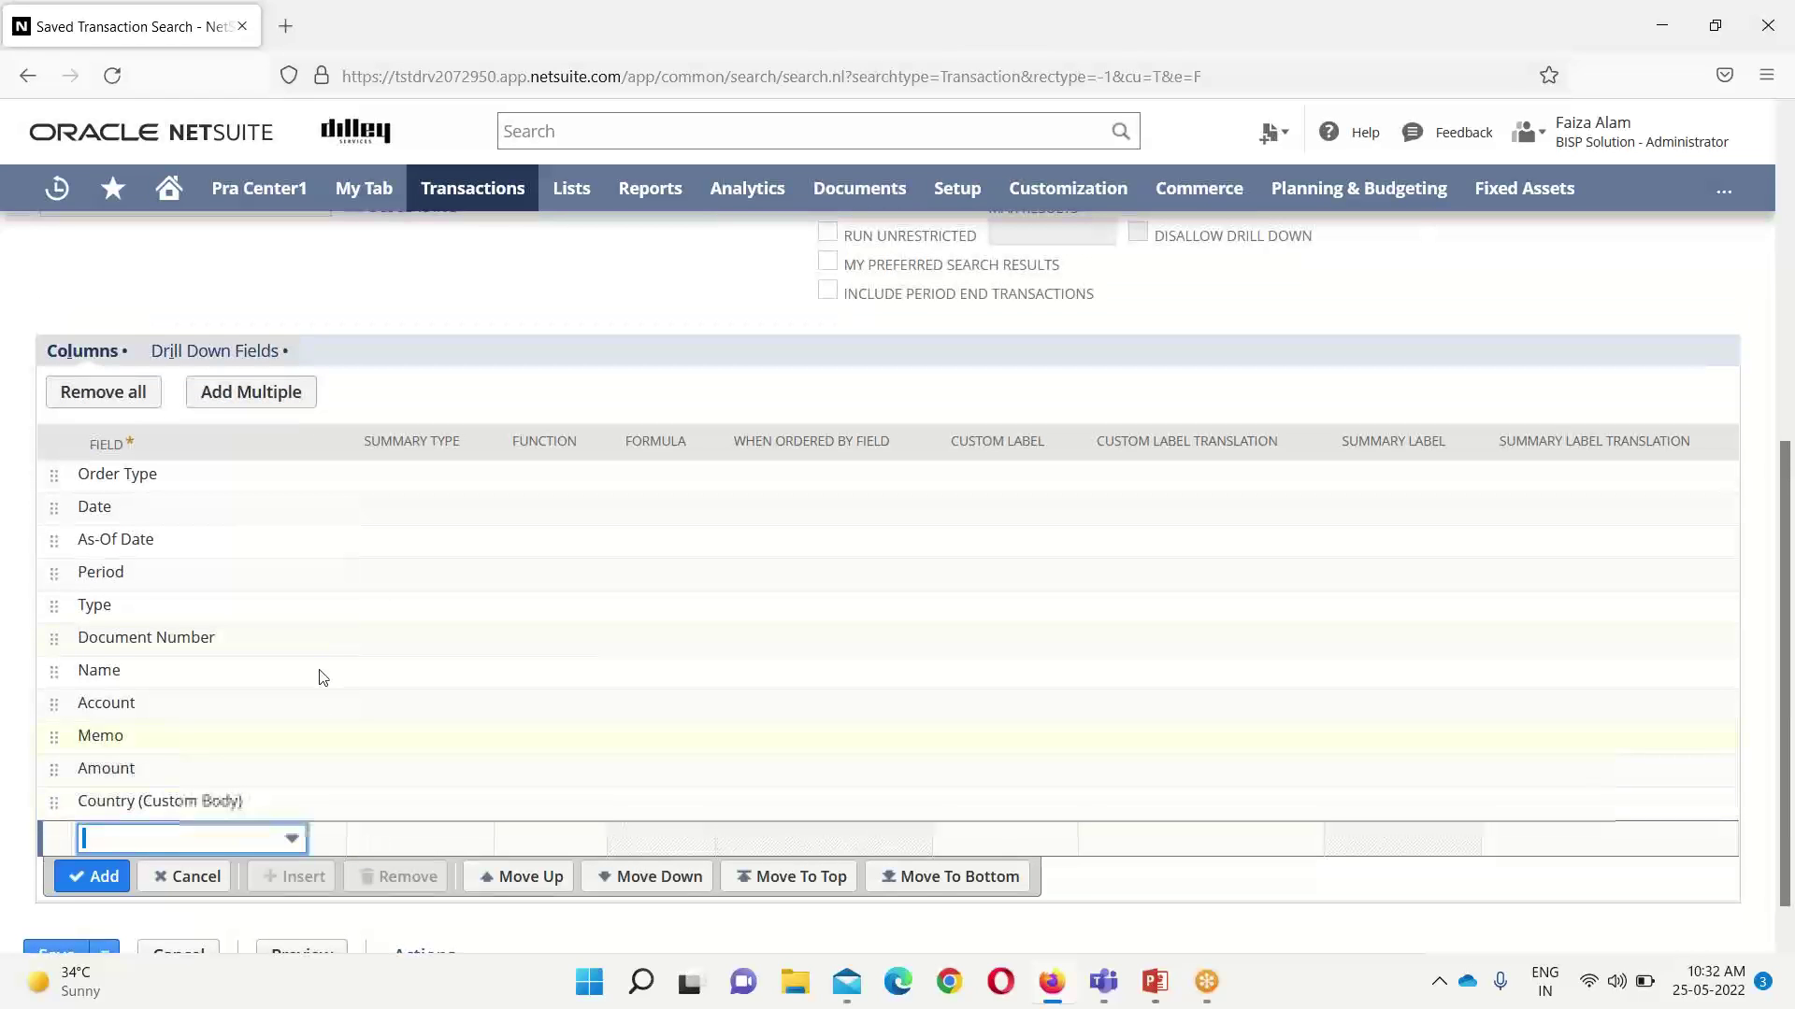
Remove the Document Number, Account and As-Of Date fields from the search's result columns.
click(339, 644)
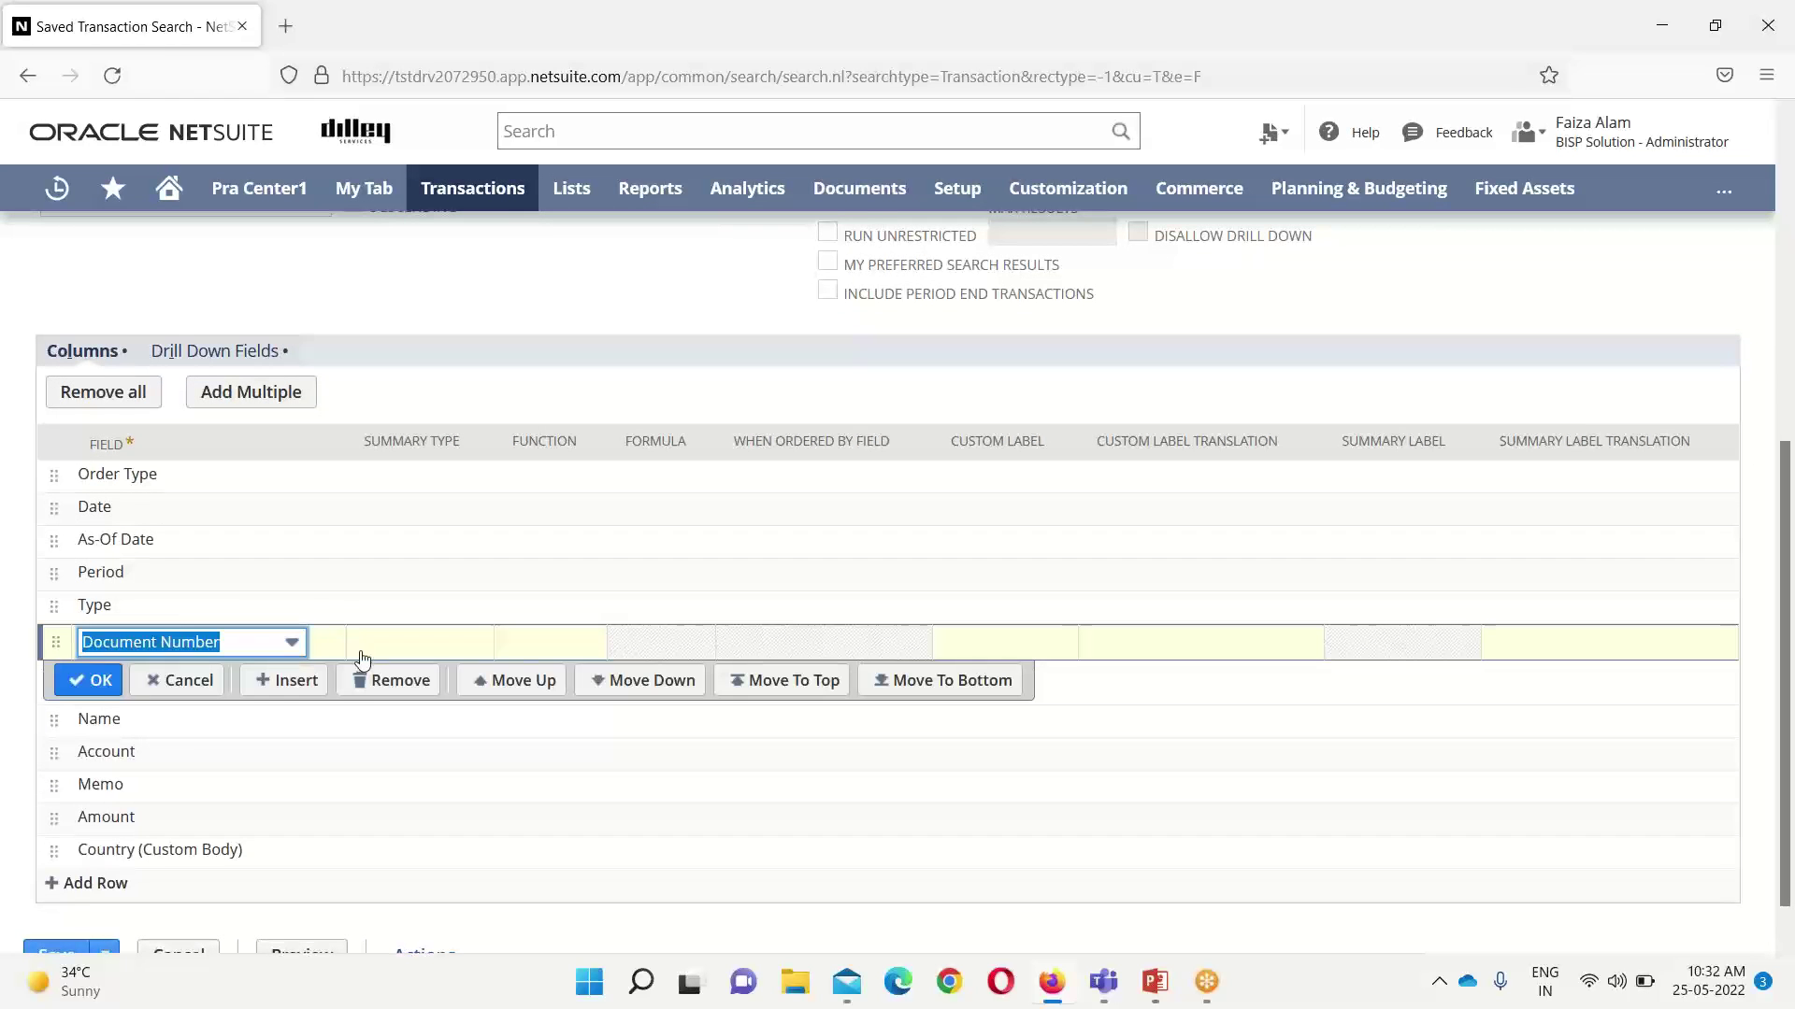
click(378, 682)
click(341, 753)
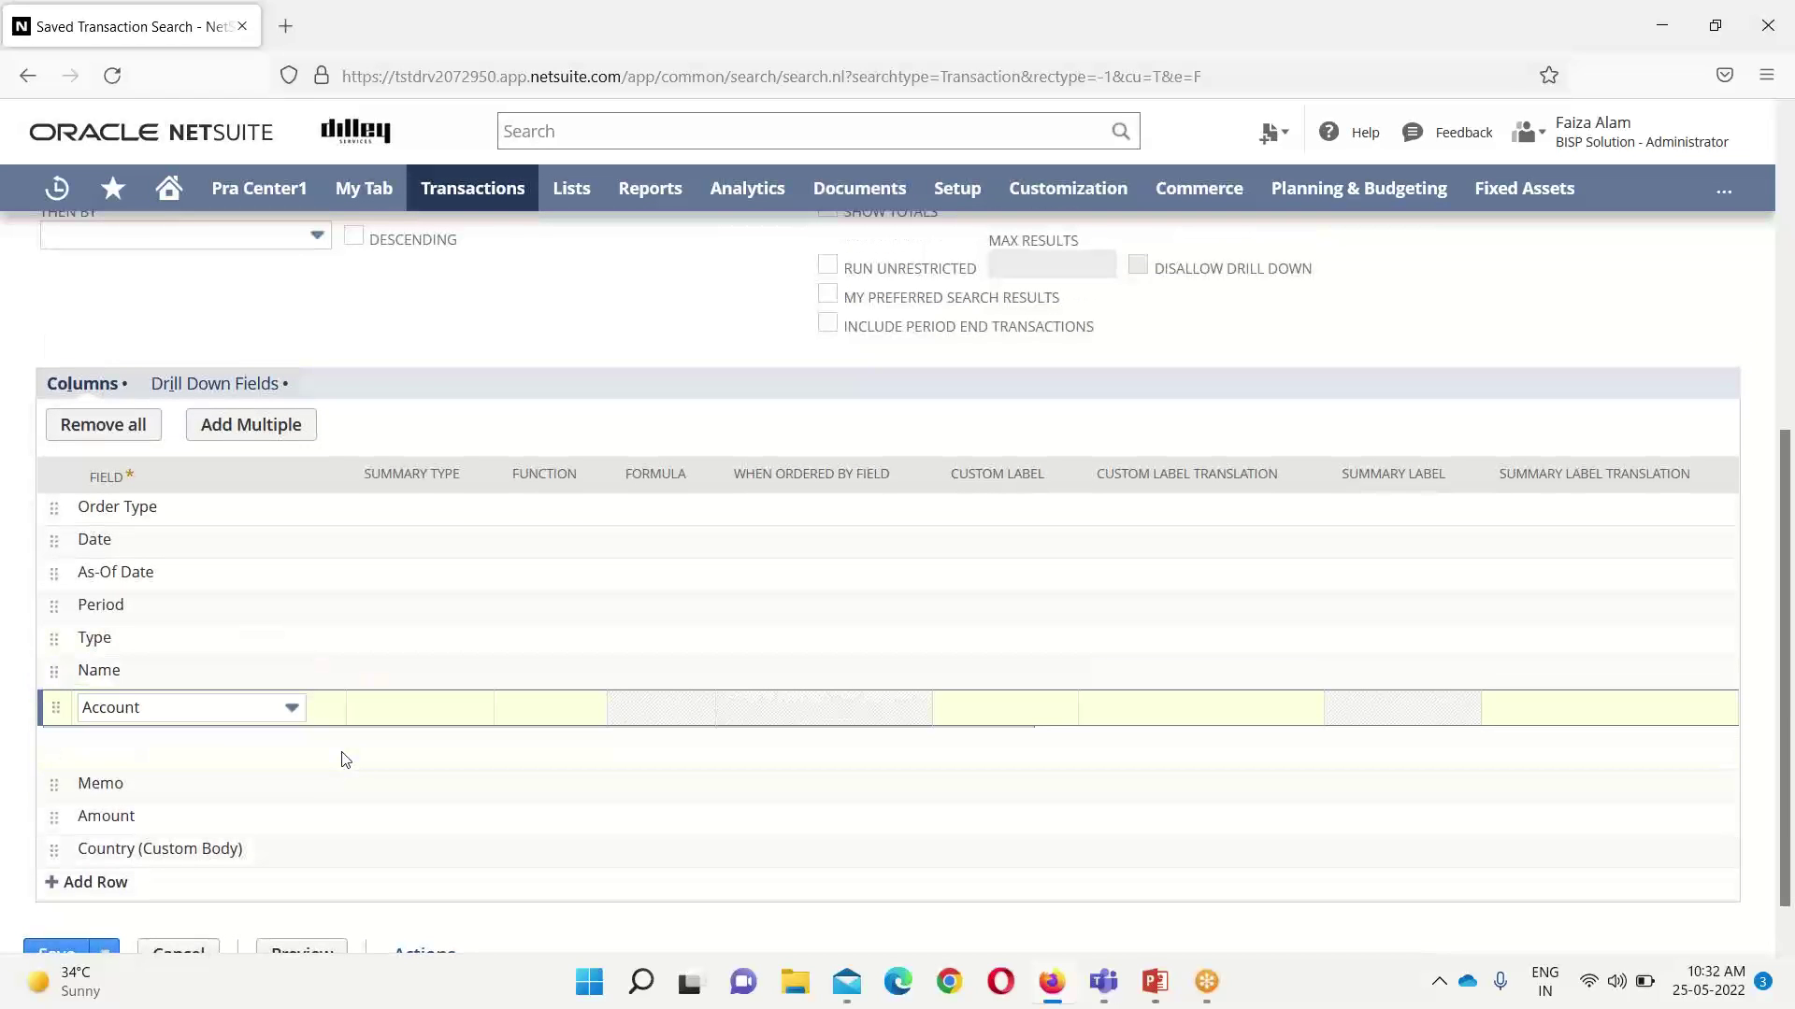
click(381, 743)
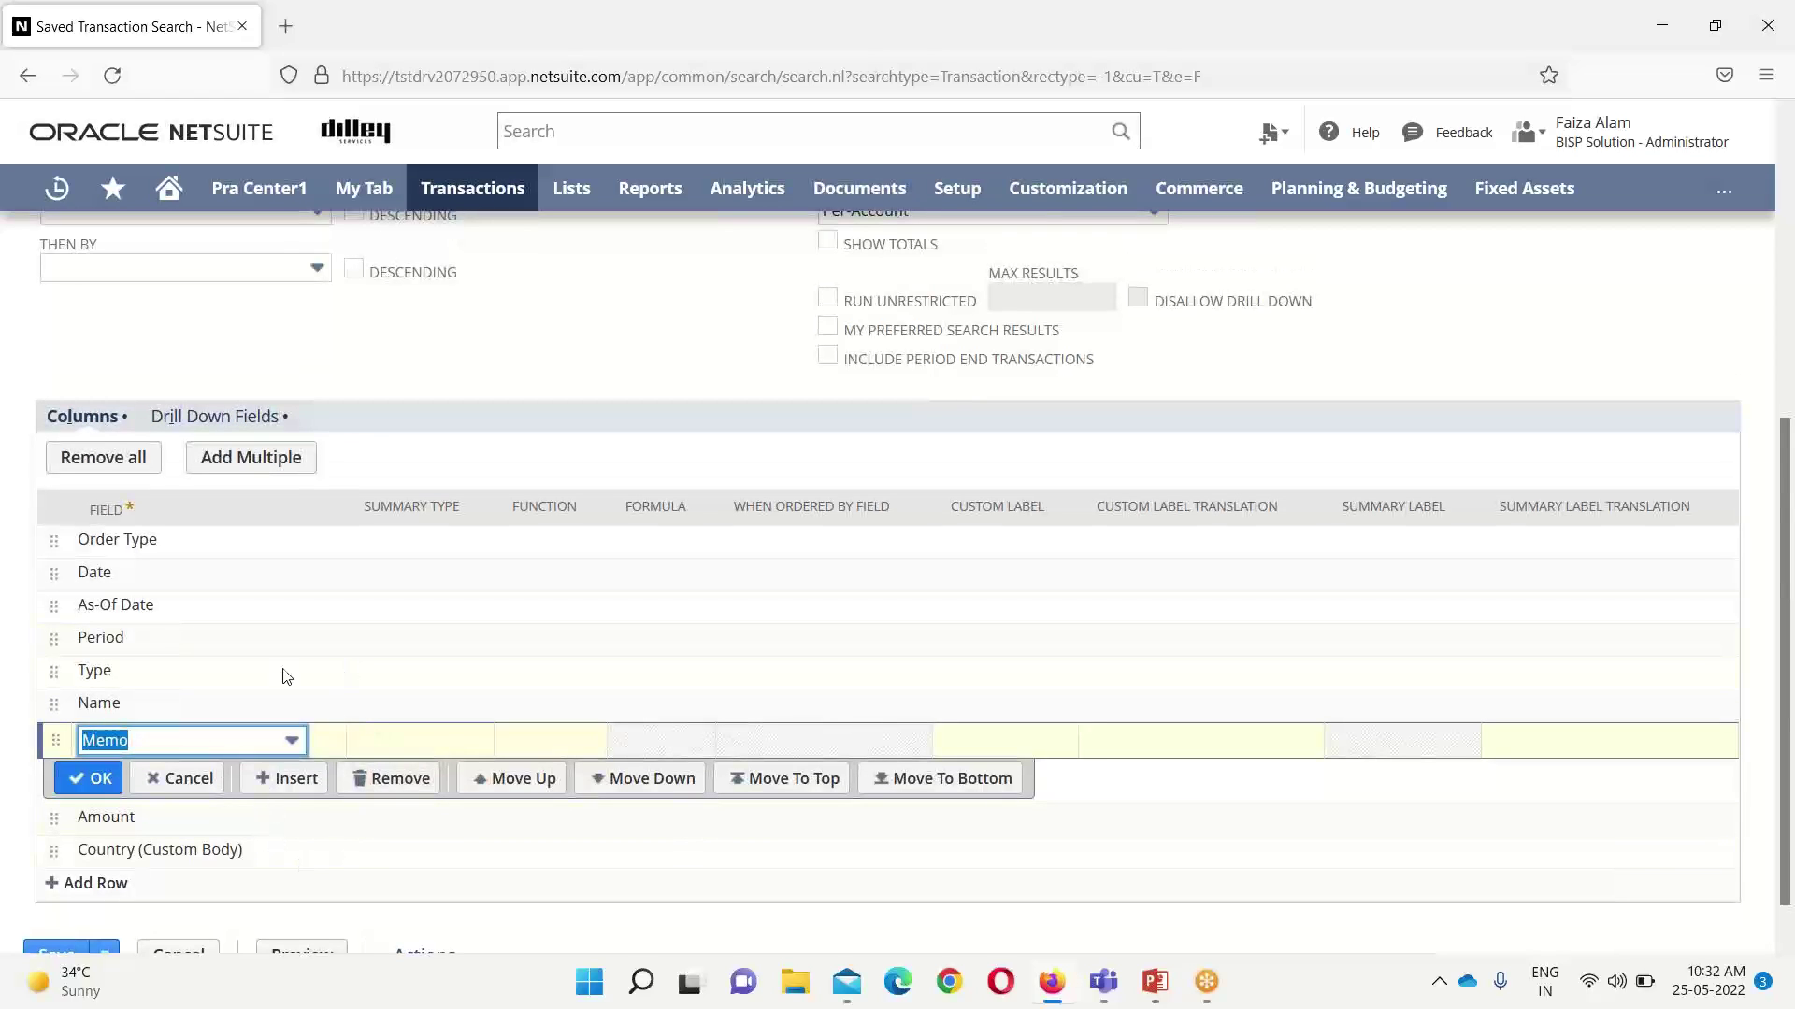
click(258, 613)
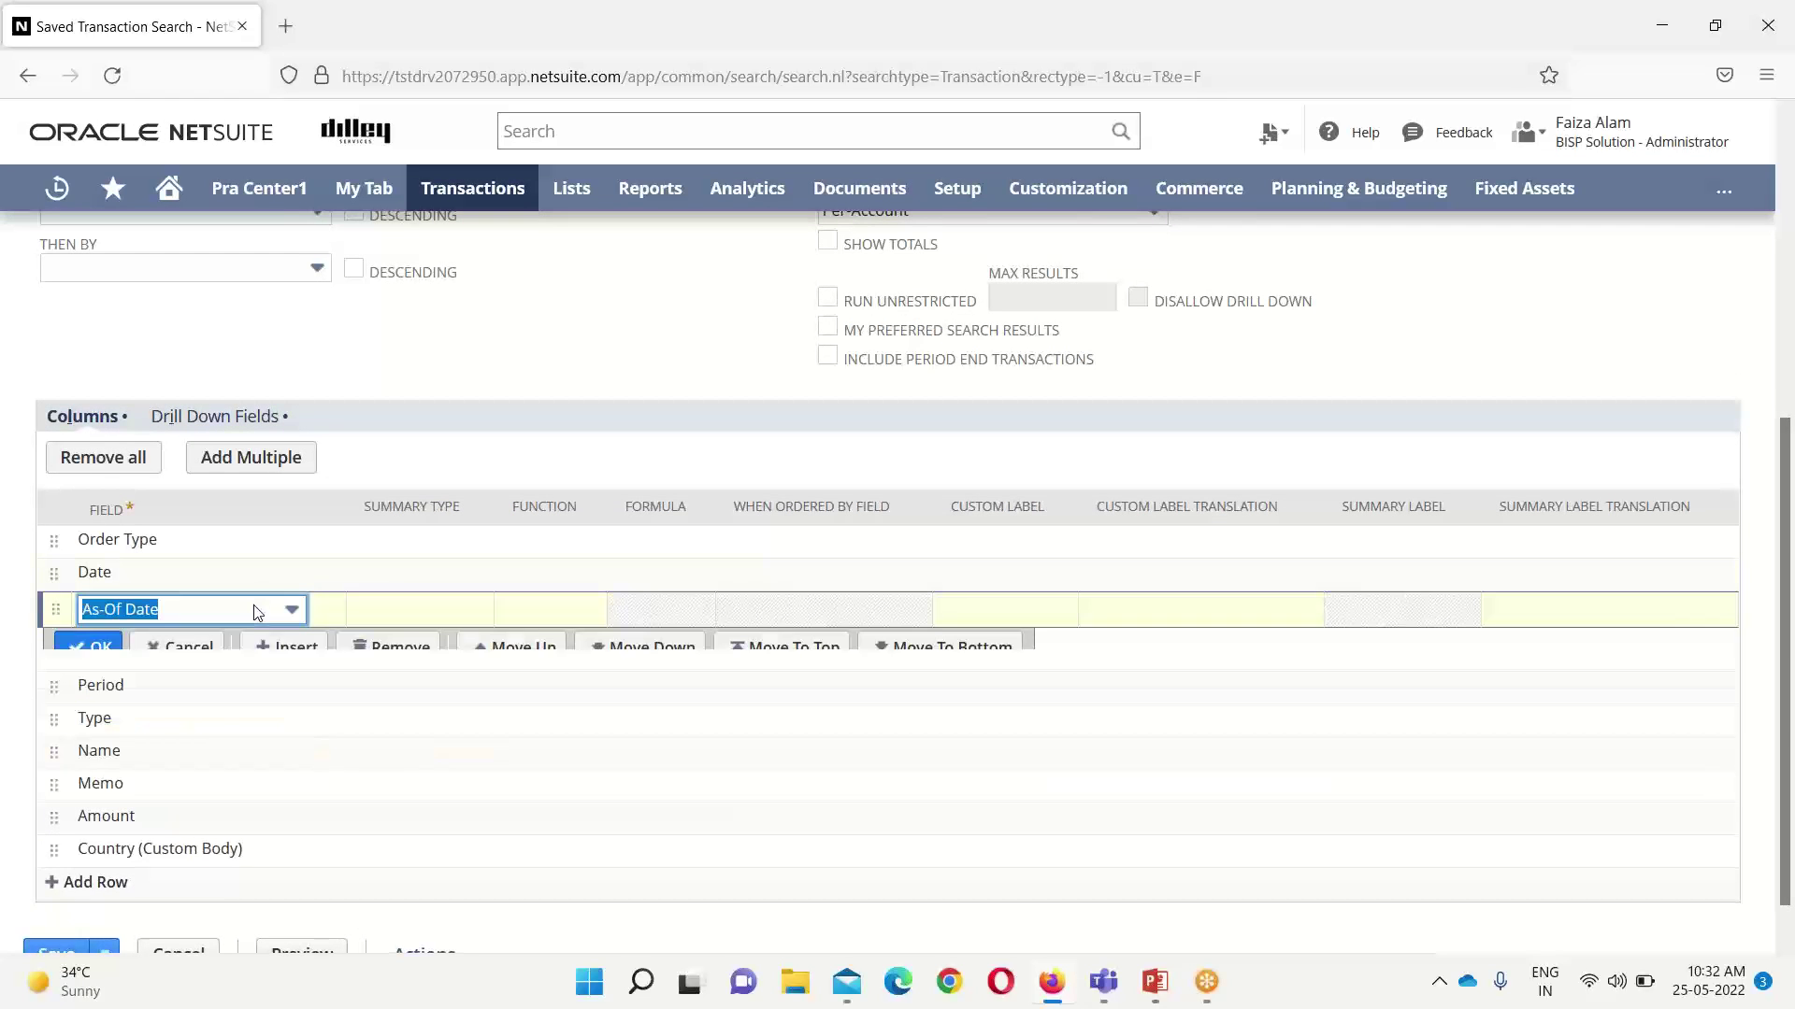
click(372, 647)
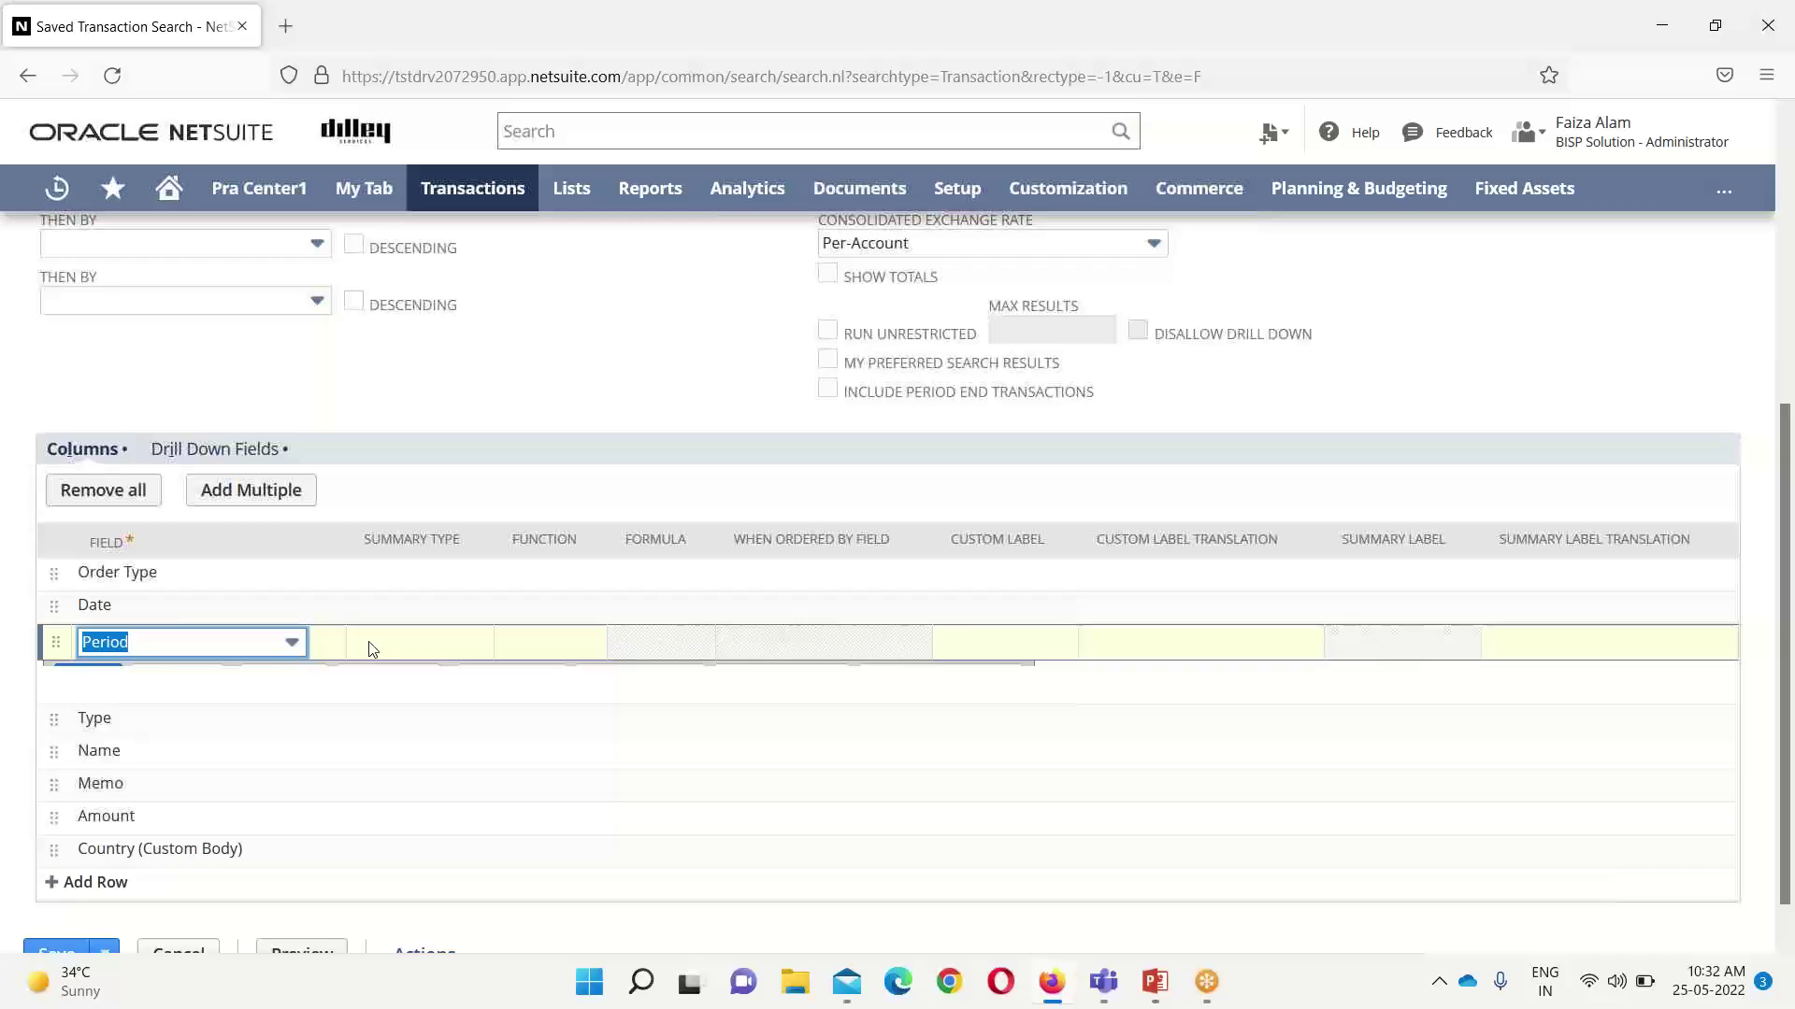
click(355, 581)
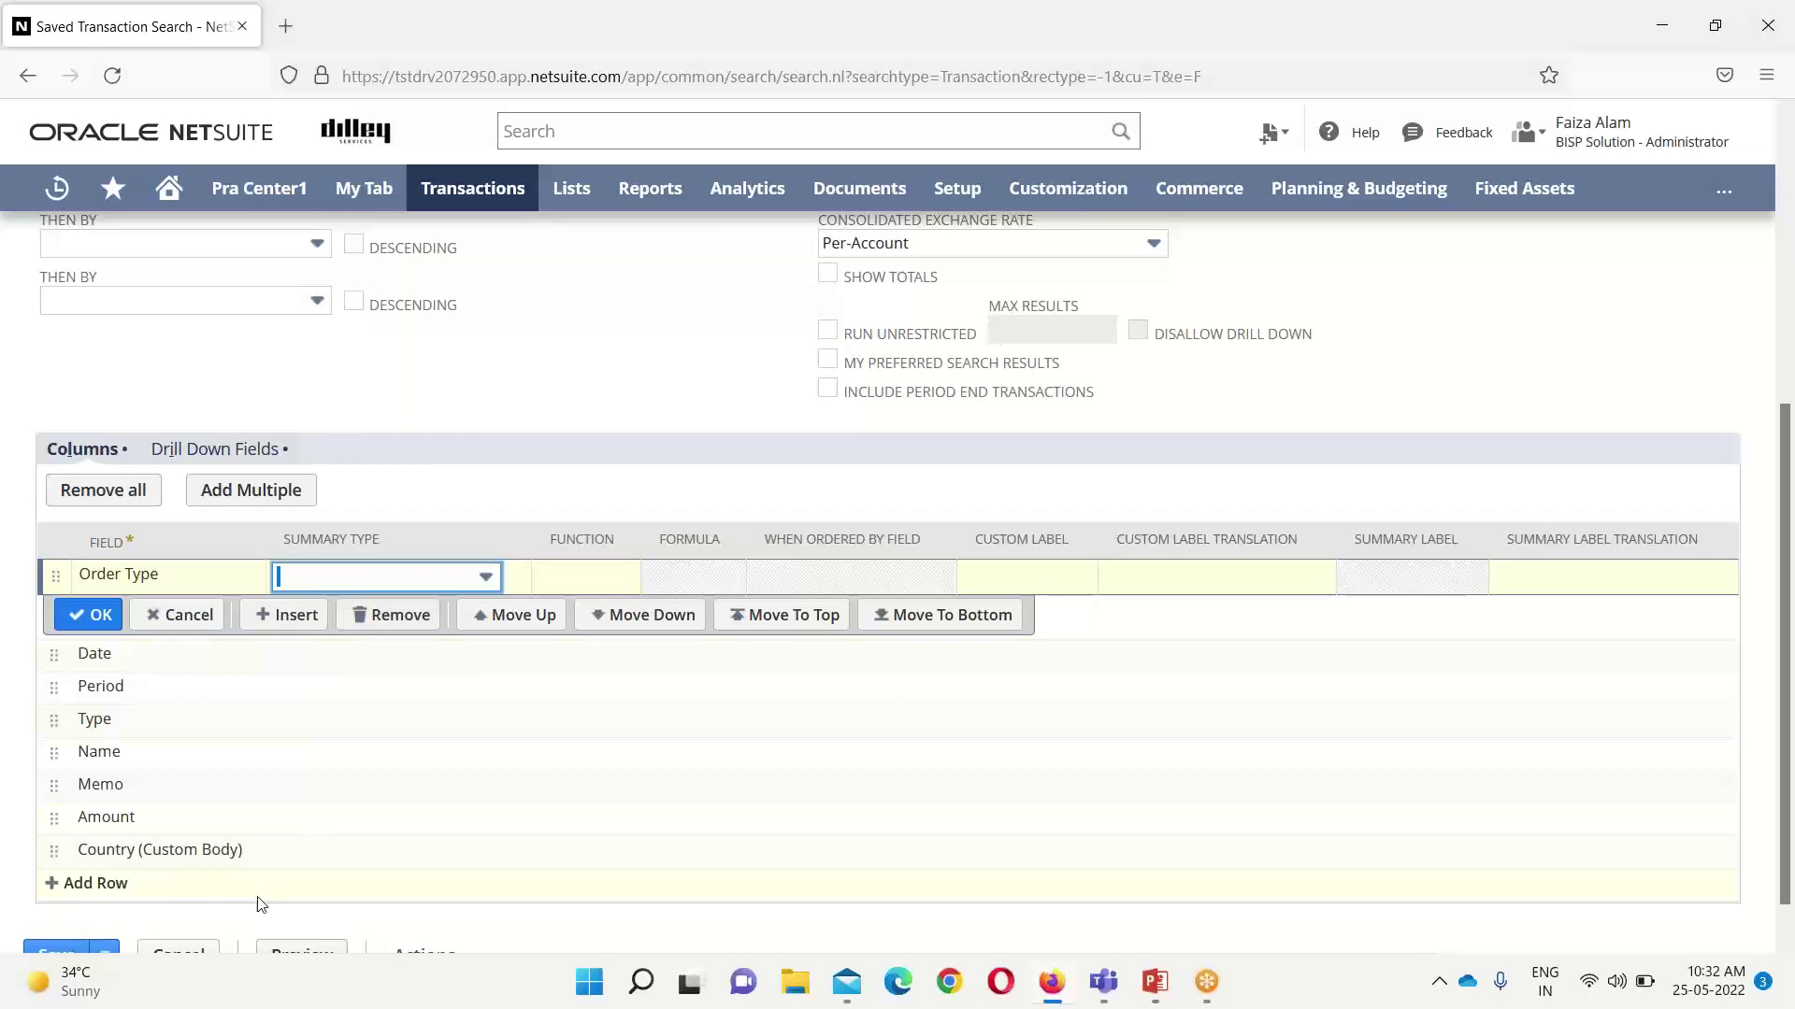
click(194, 874)
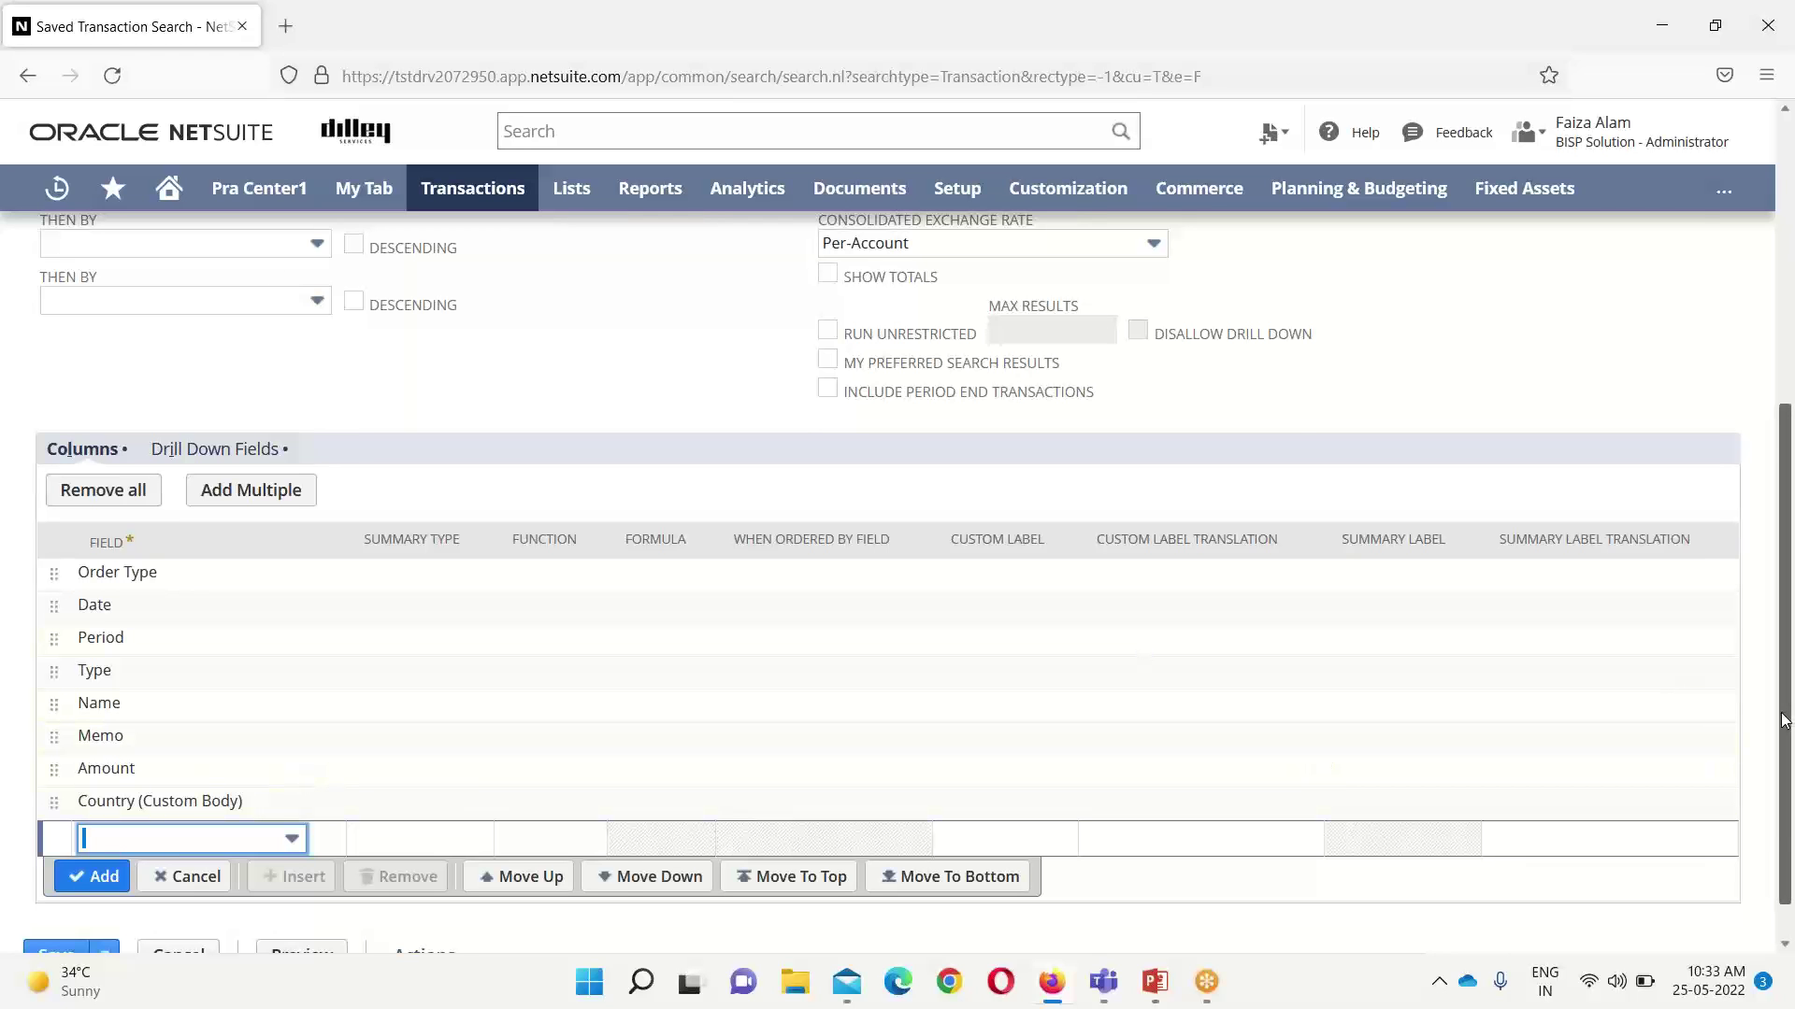
Save the new search and view the results of Customer Invoice from the saved searches list.
drag(1785, 724, 1786, 438)
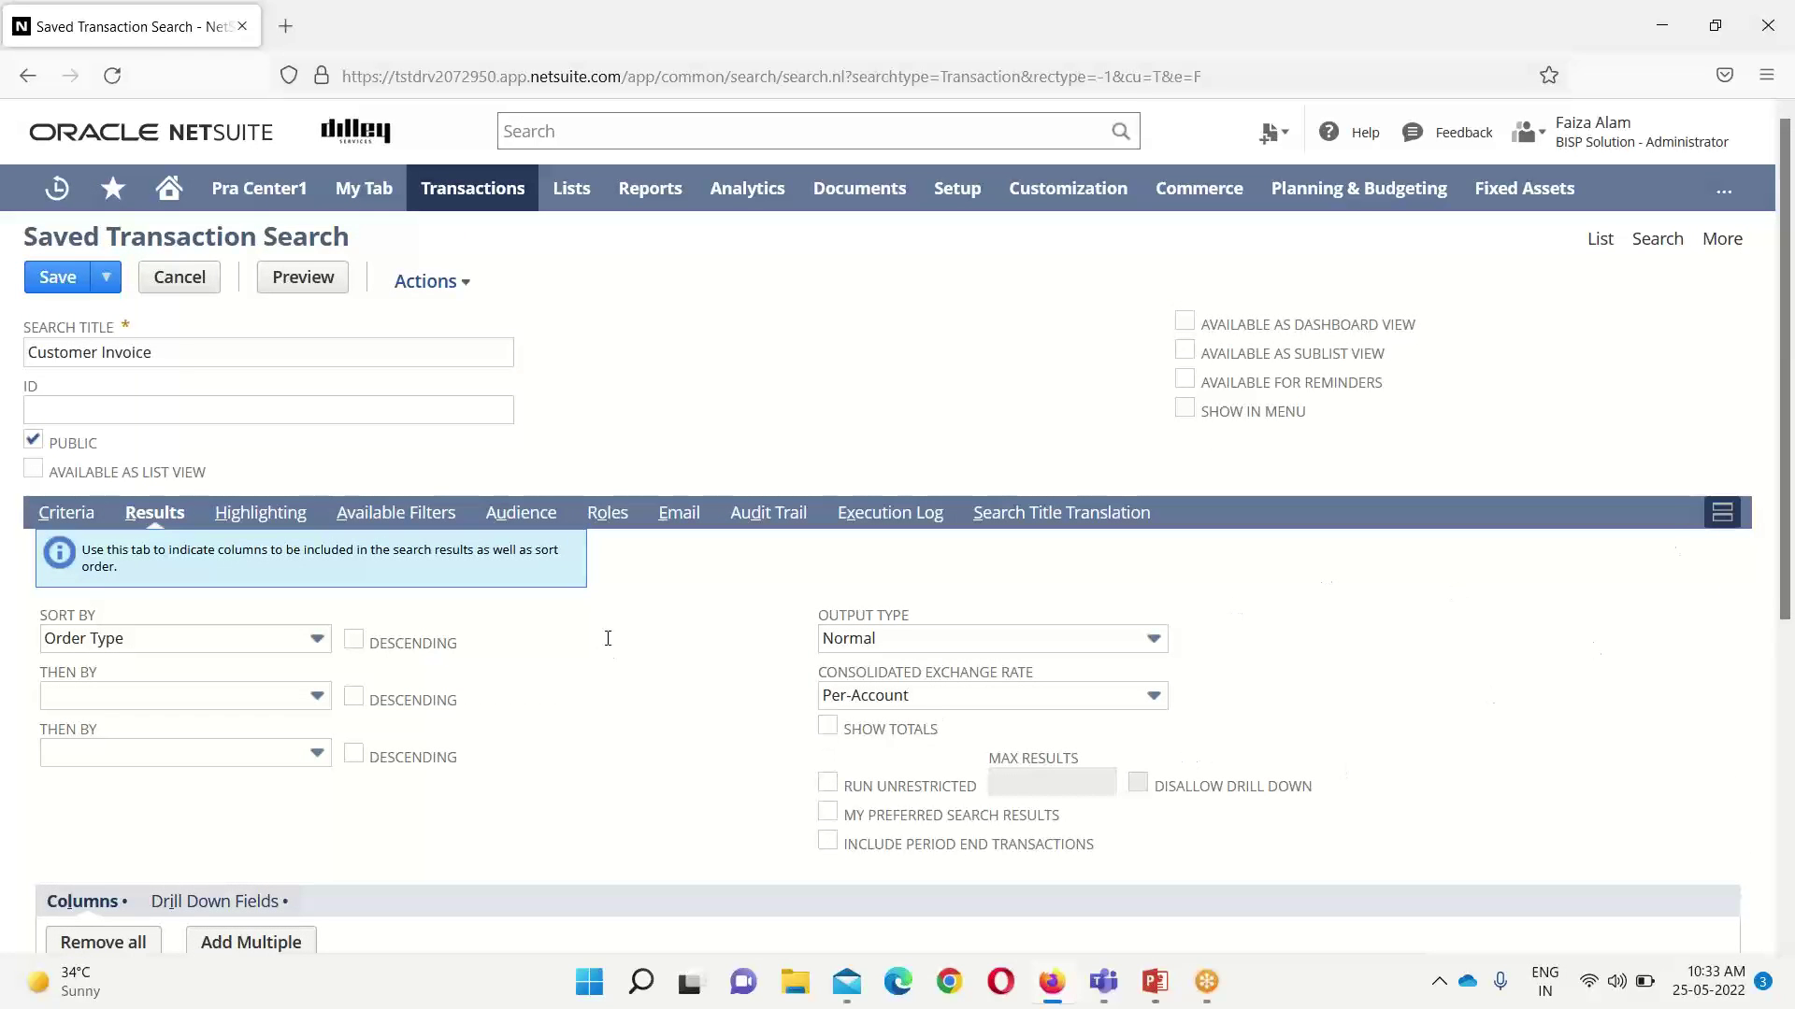
click(46, 279)
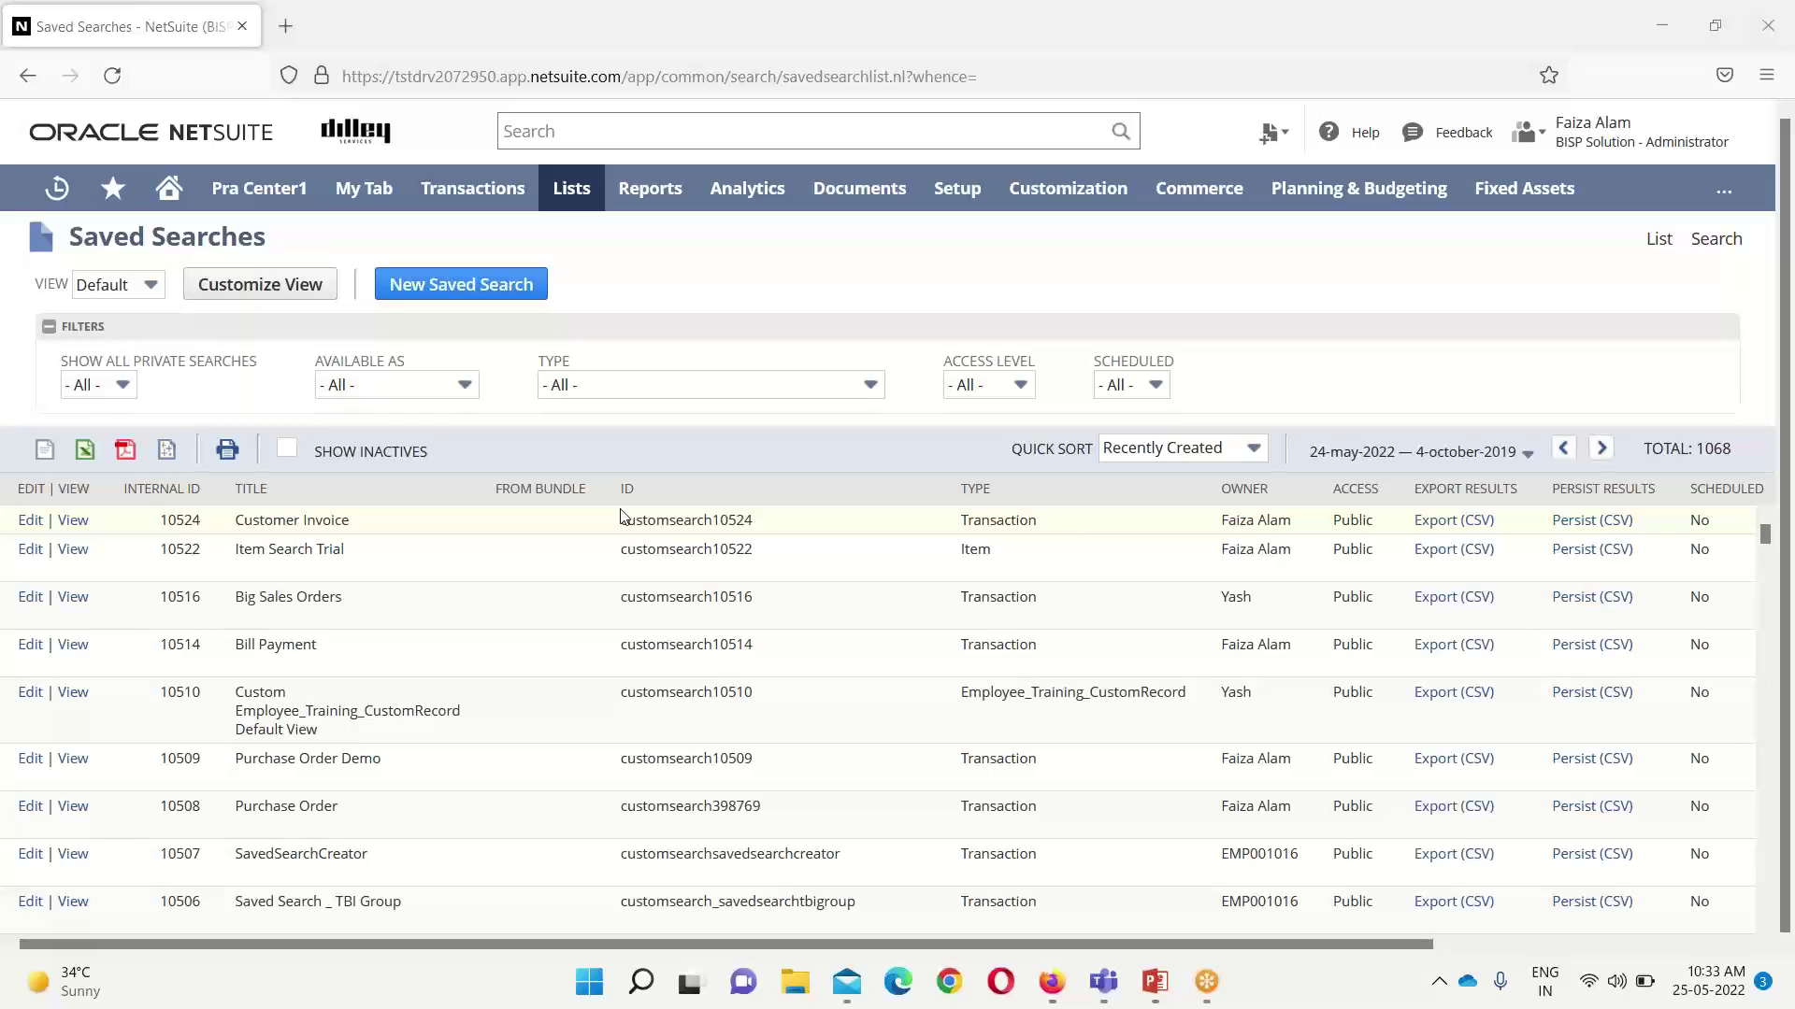
click(70, 523)
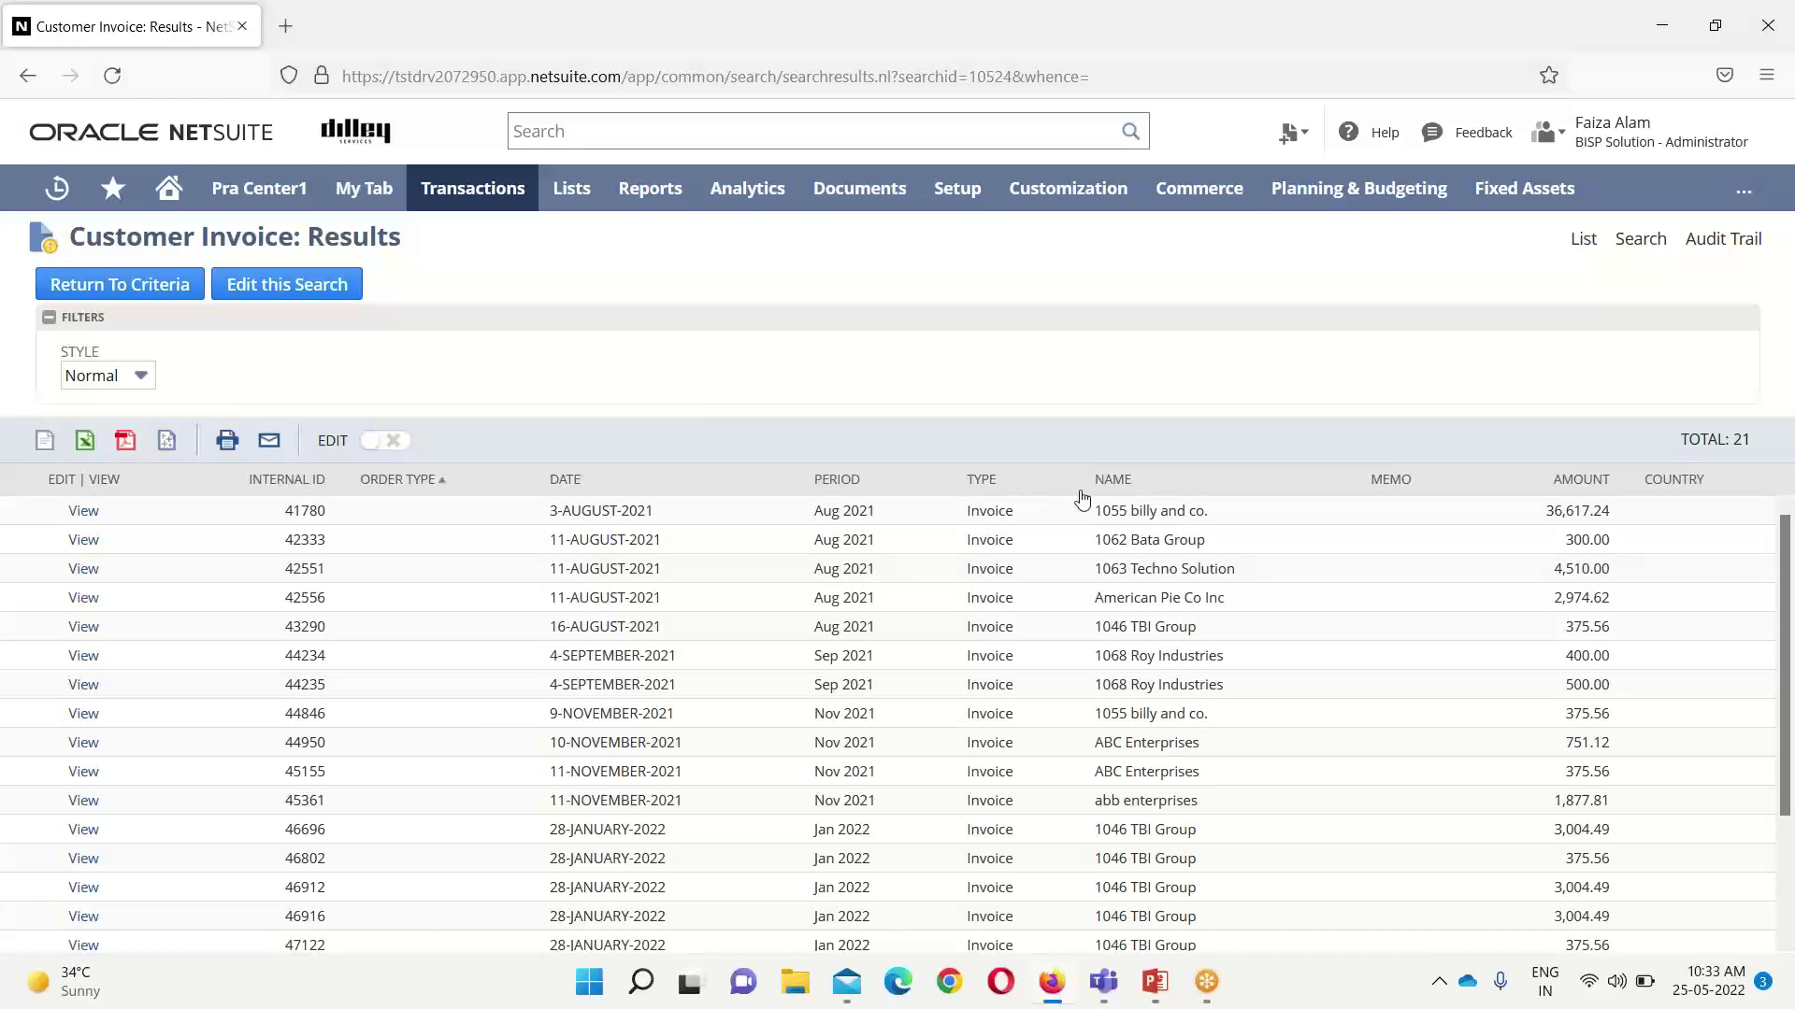
drag(1789, 570, 1792, 500)
Edit the Customer Invoice search to add Status as an available filter shown in the filter region, and save it.
click(299, 286)
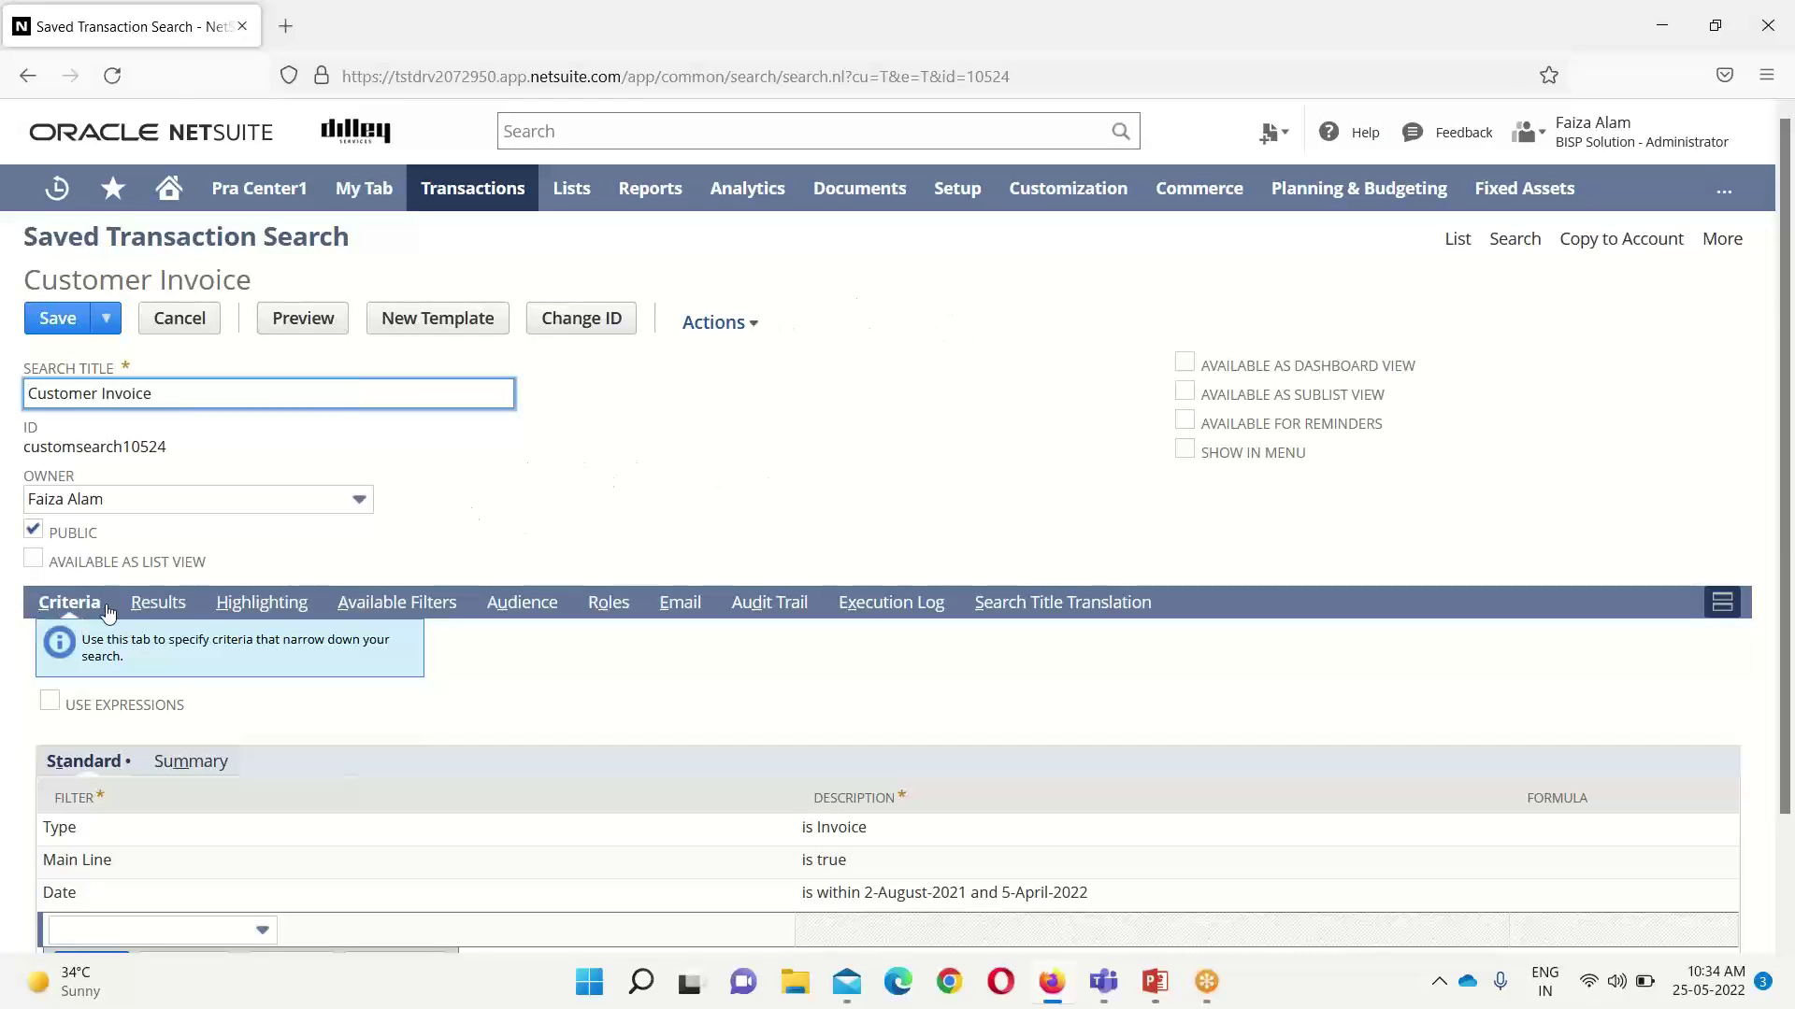
click(280, 607)
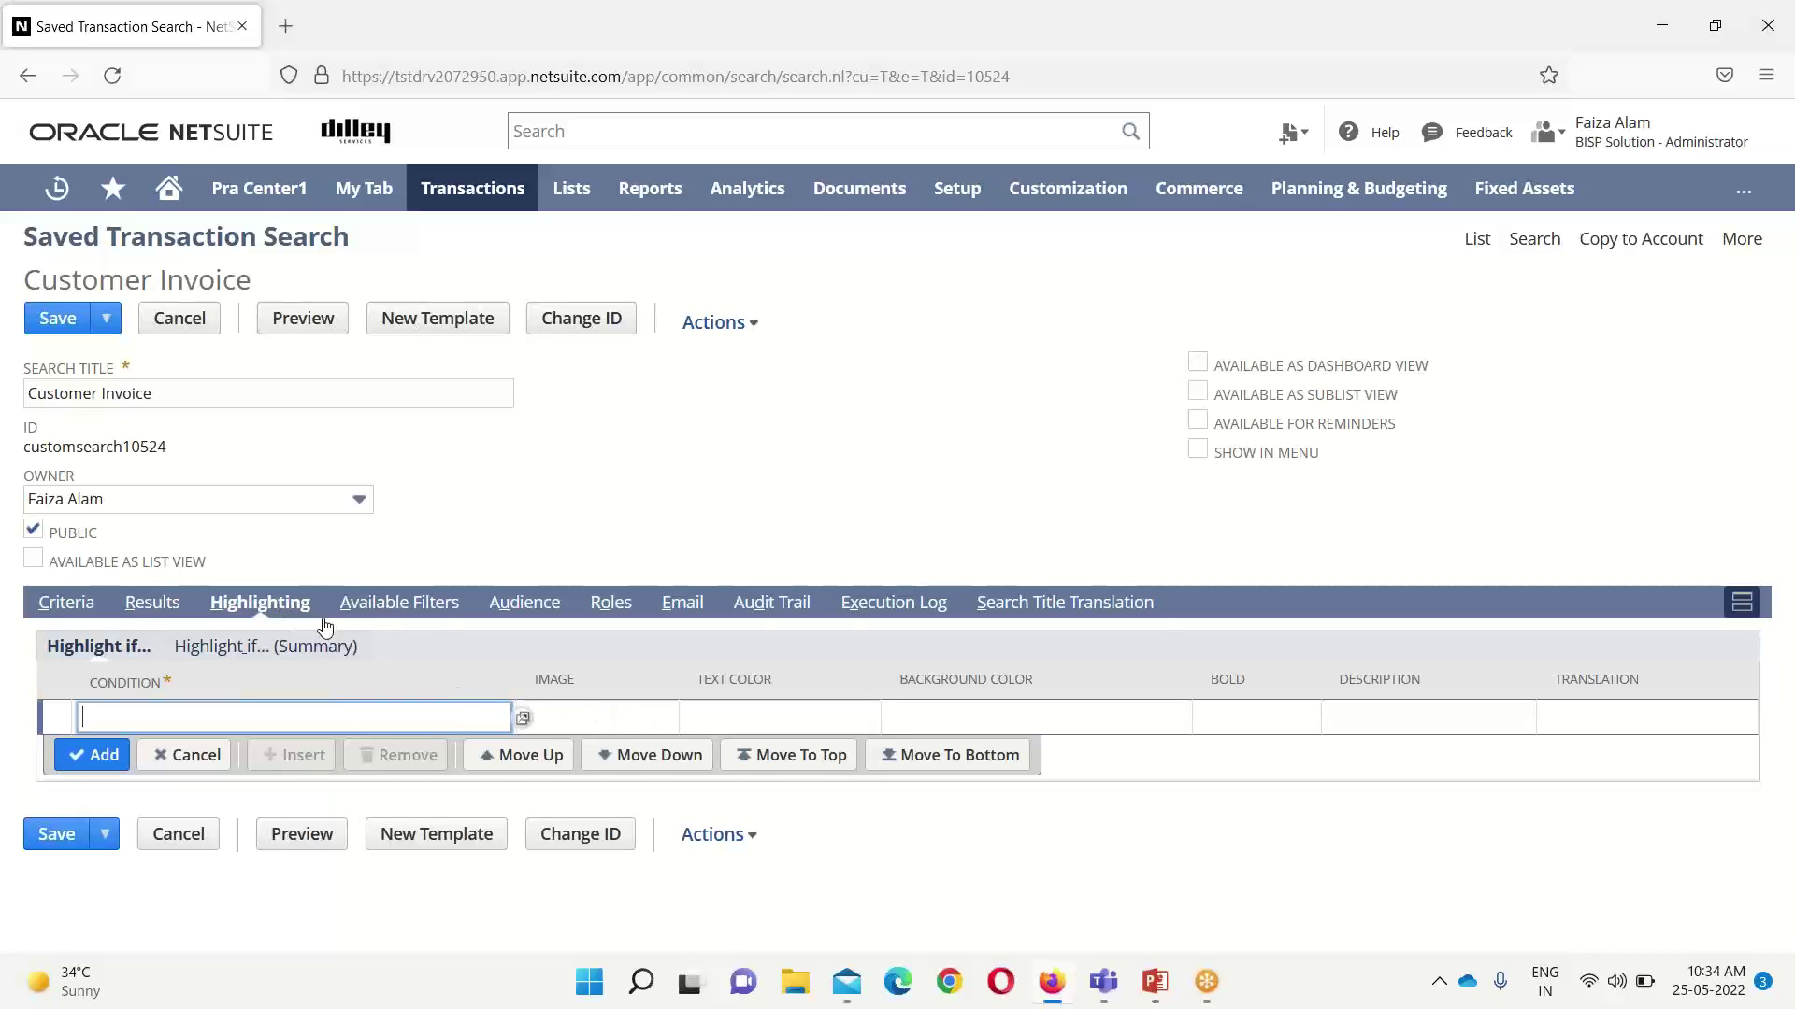
click(397, 607)
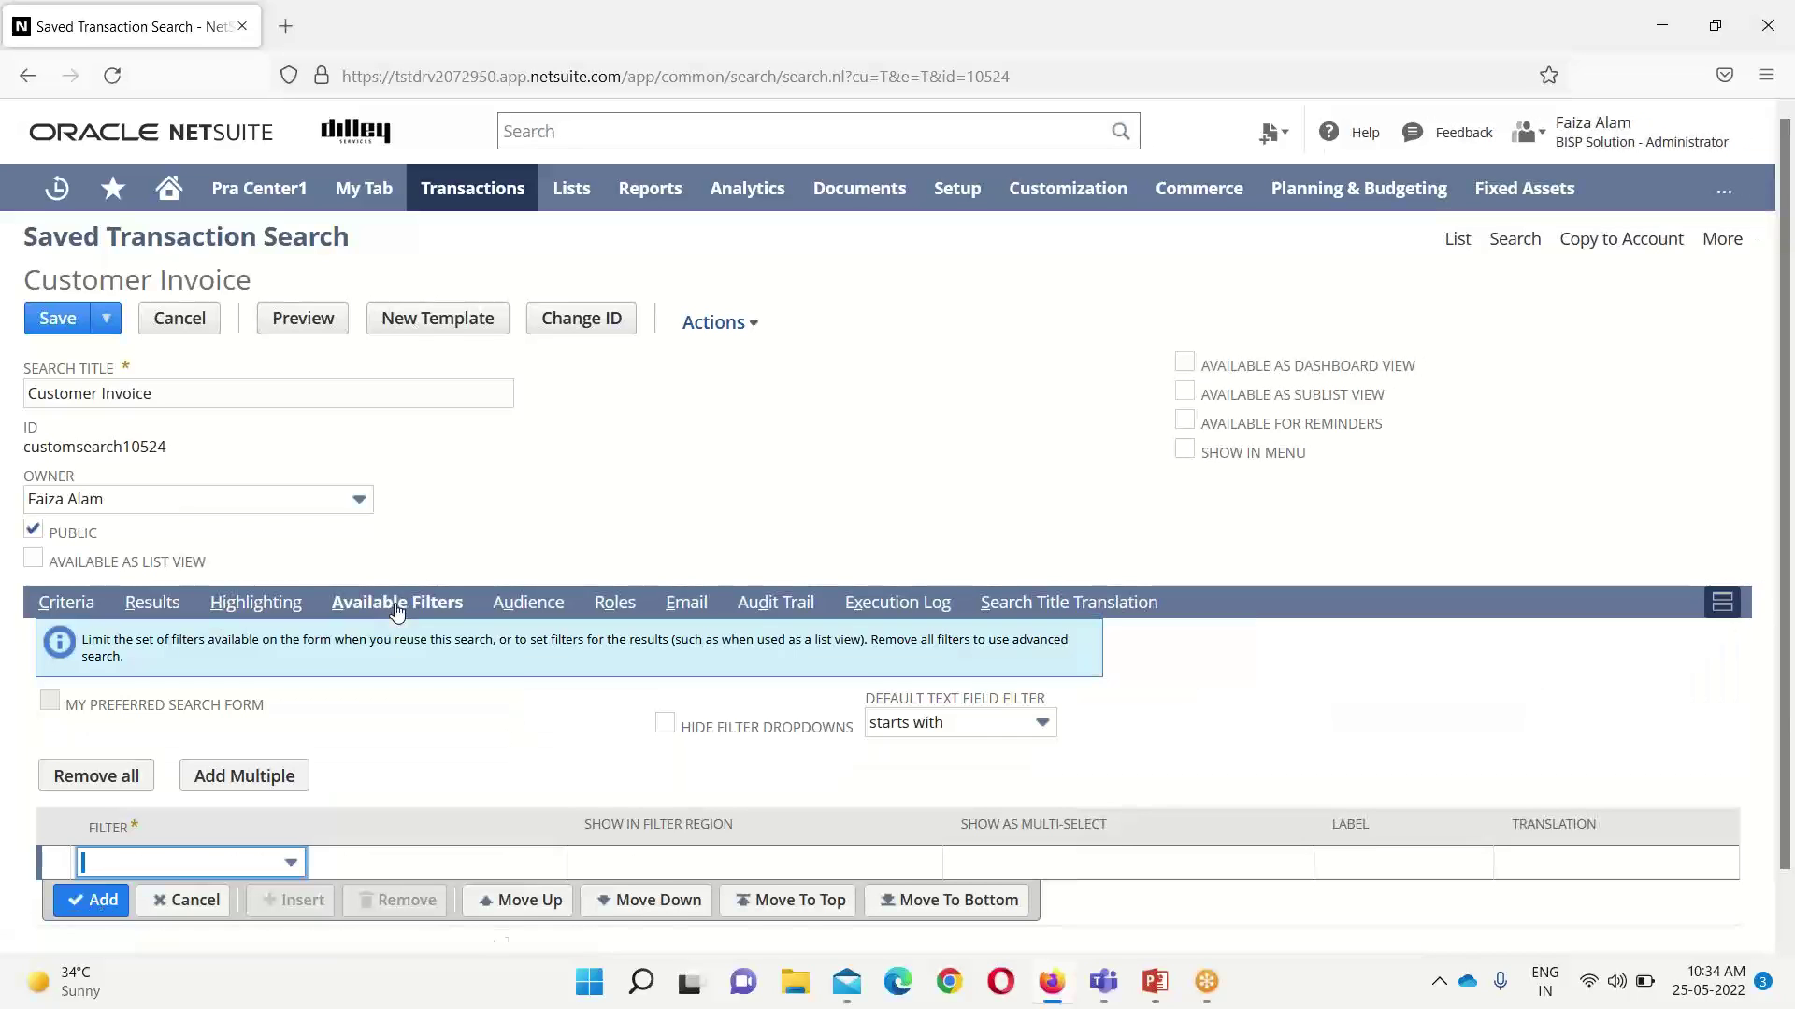
click(293, 863)
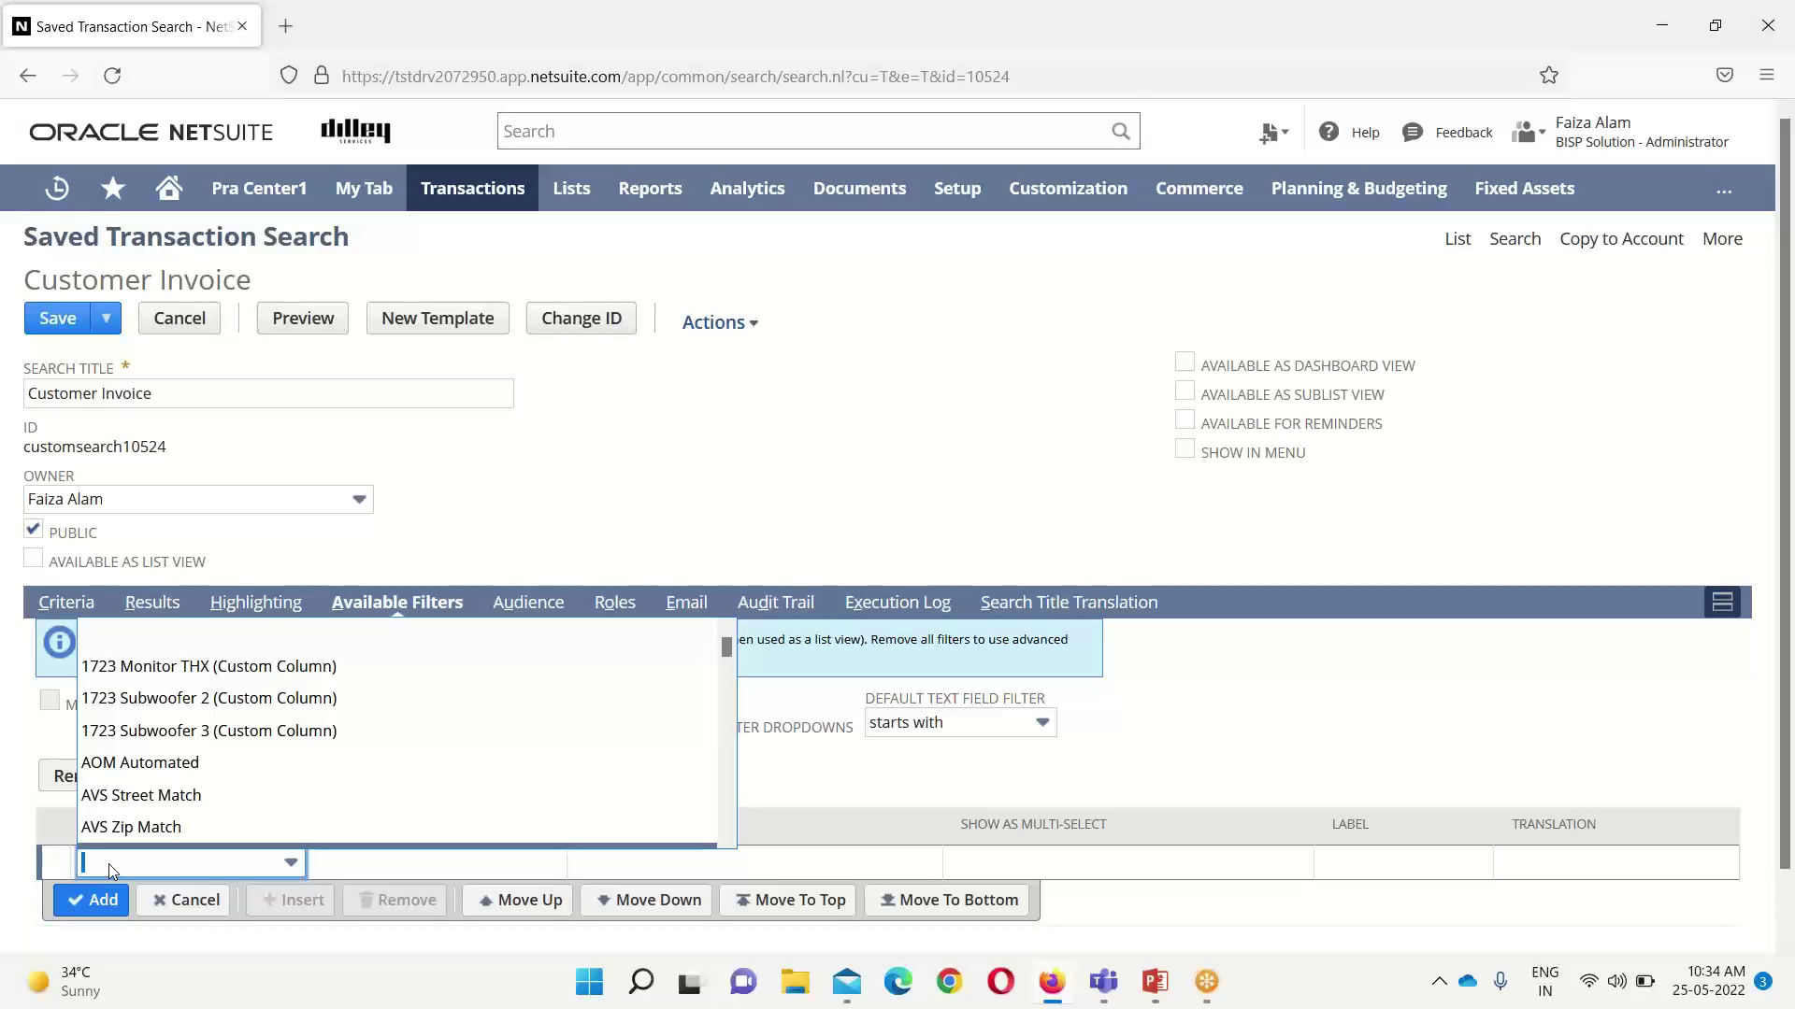
text(start)
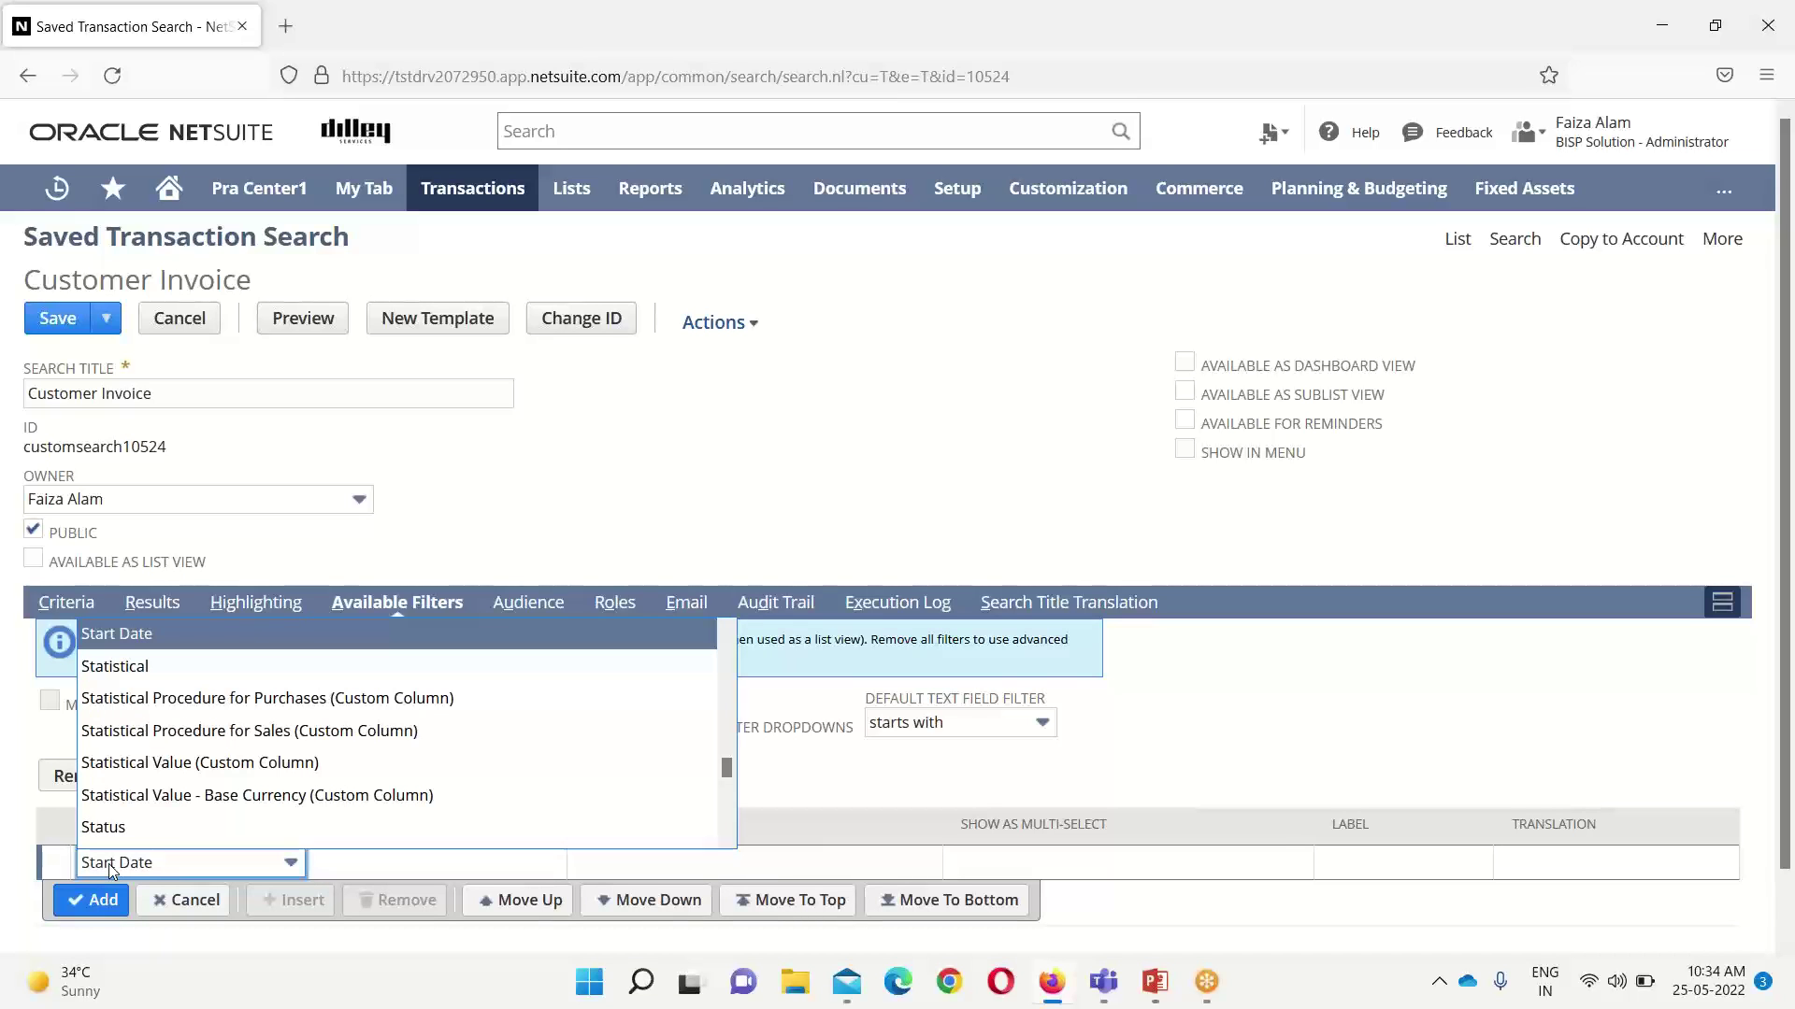
click(147, 830)
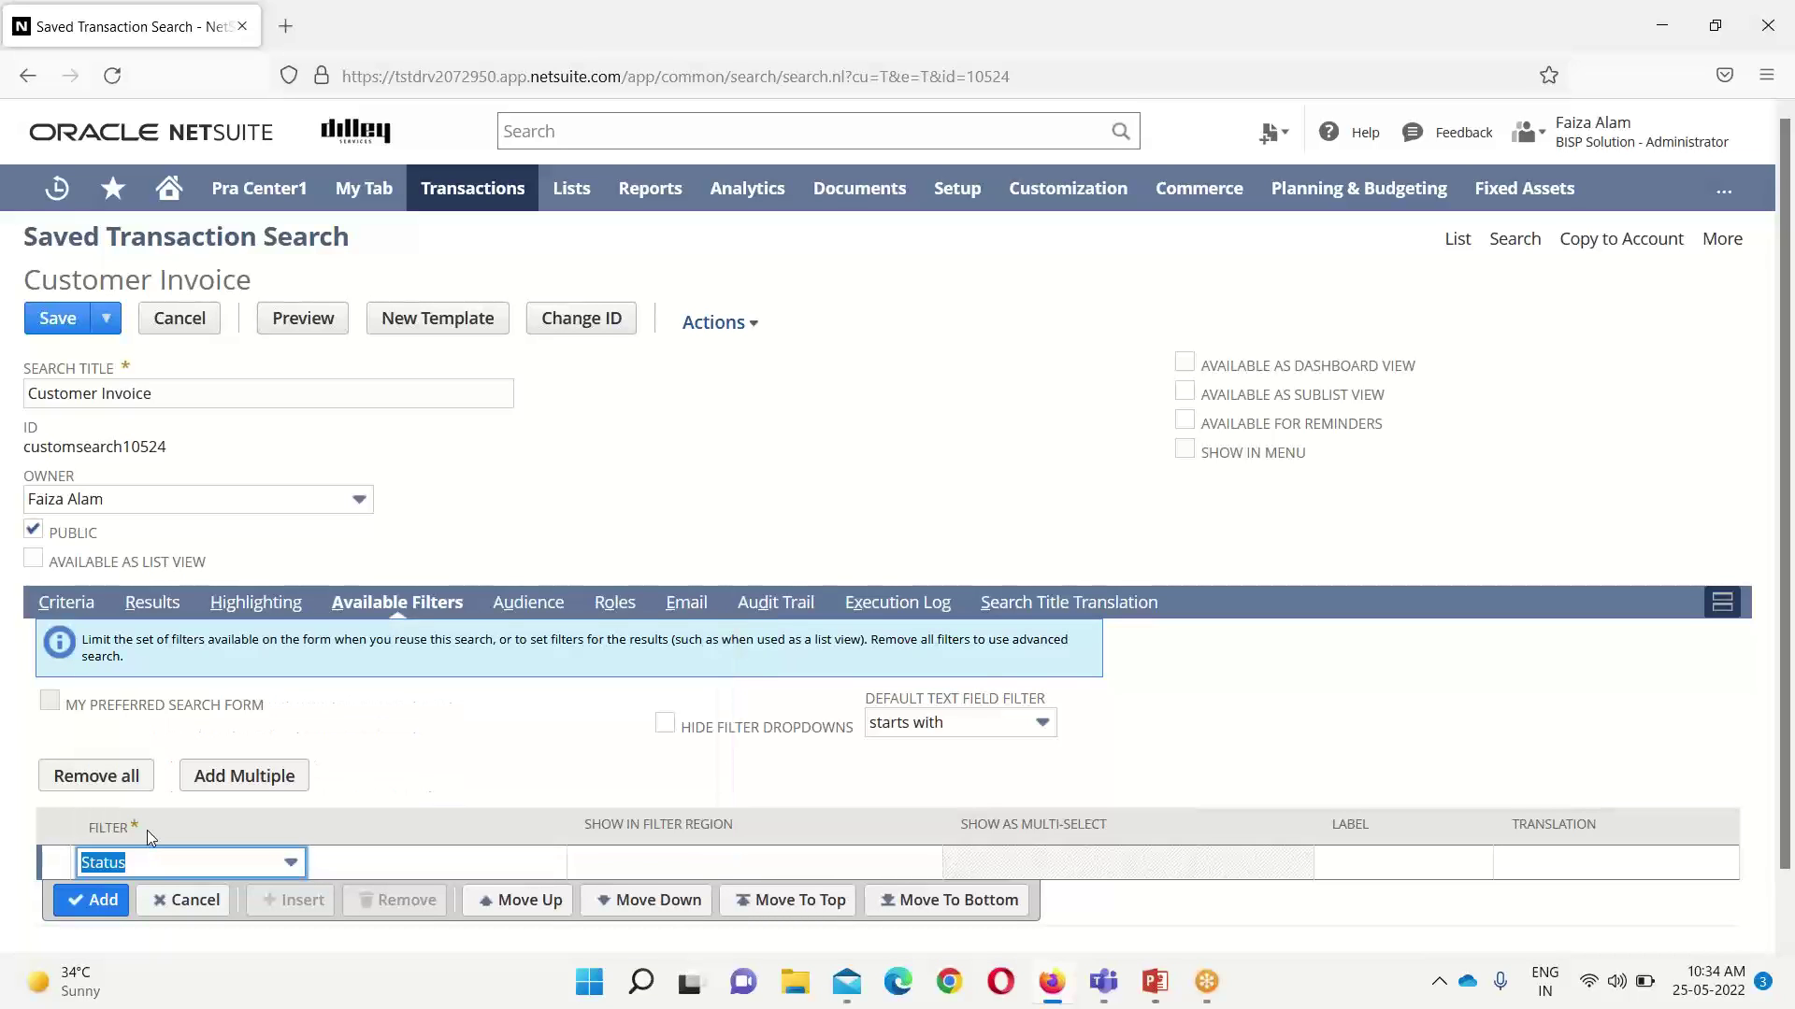
click(603, 858)
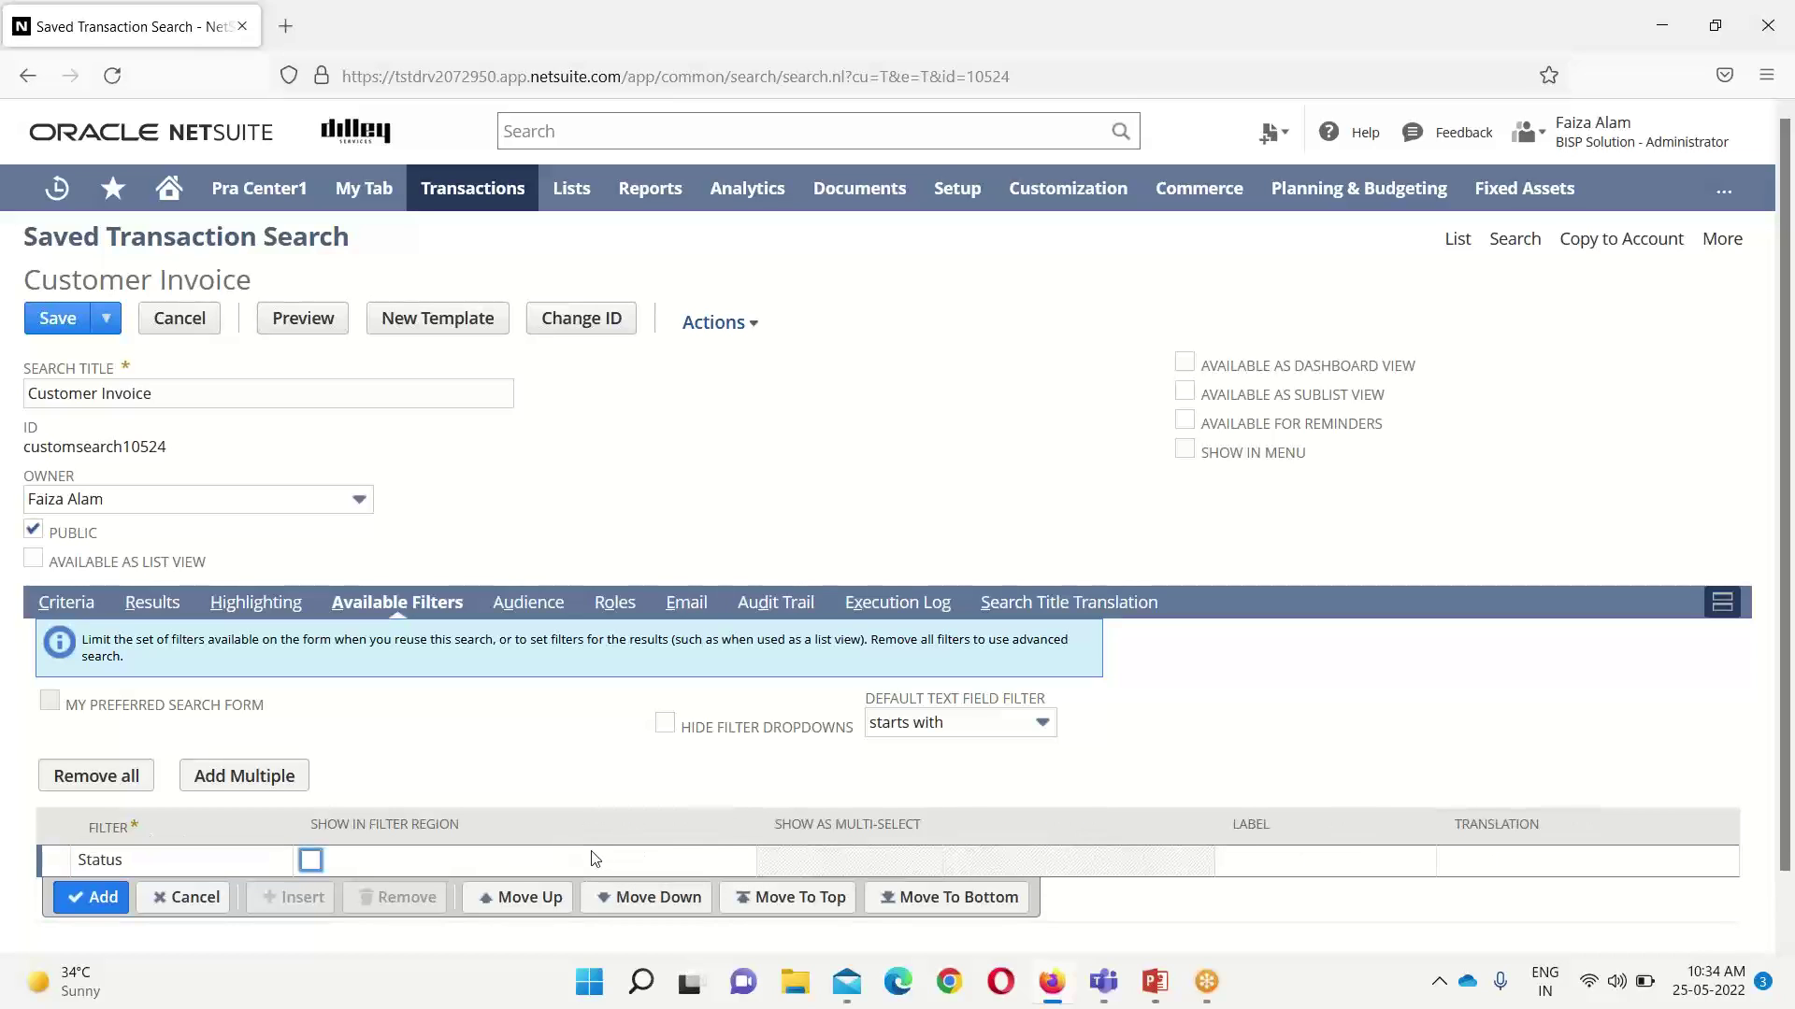
click(311, 858)
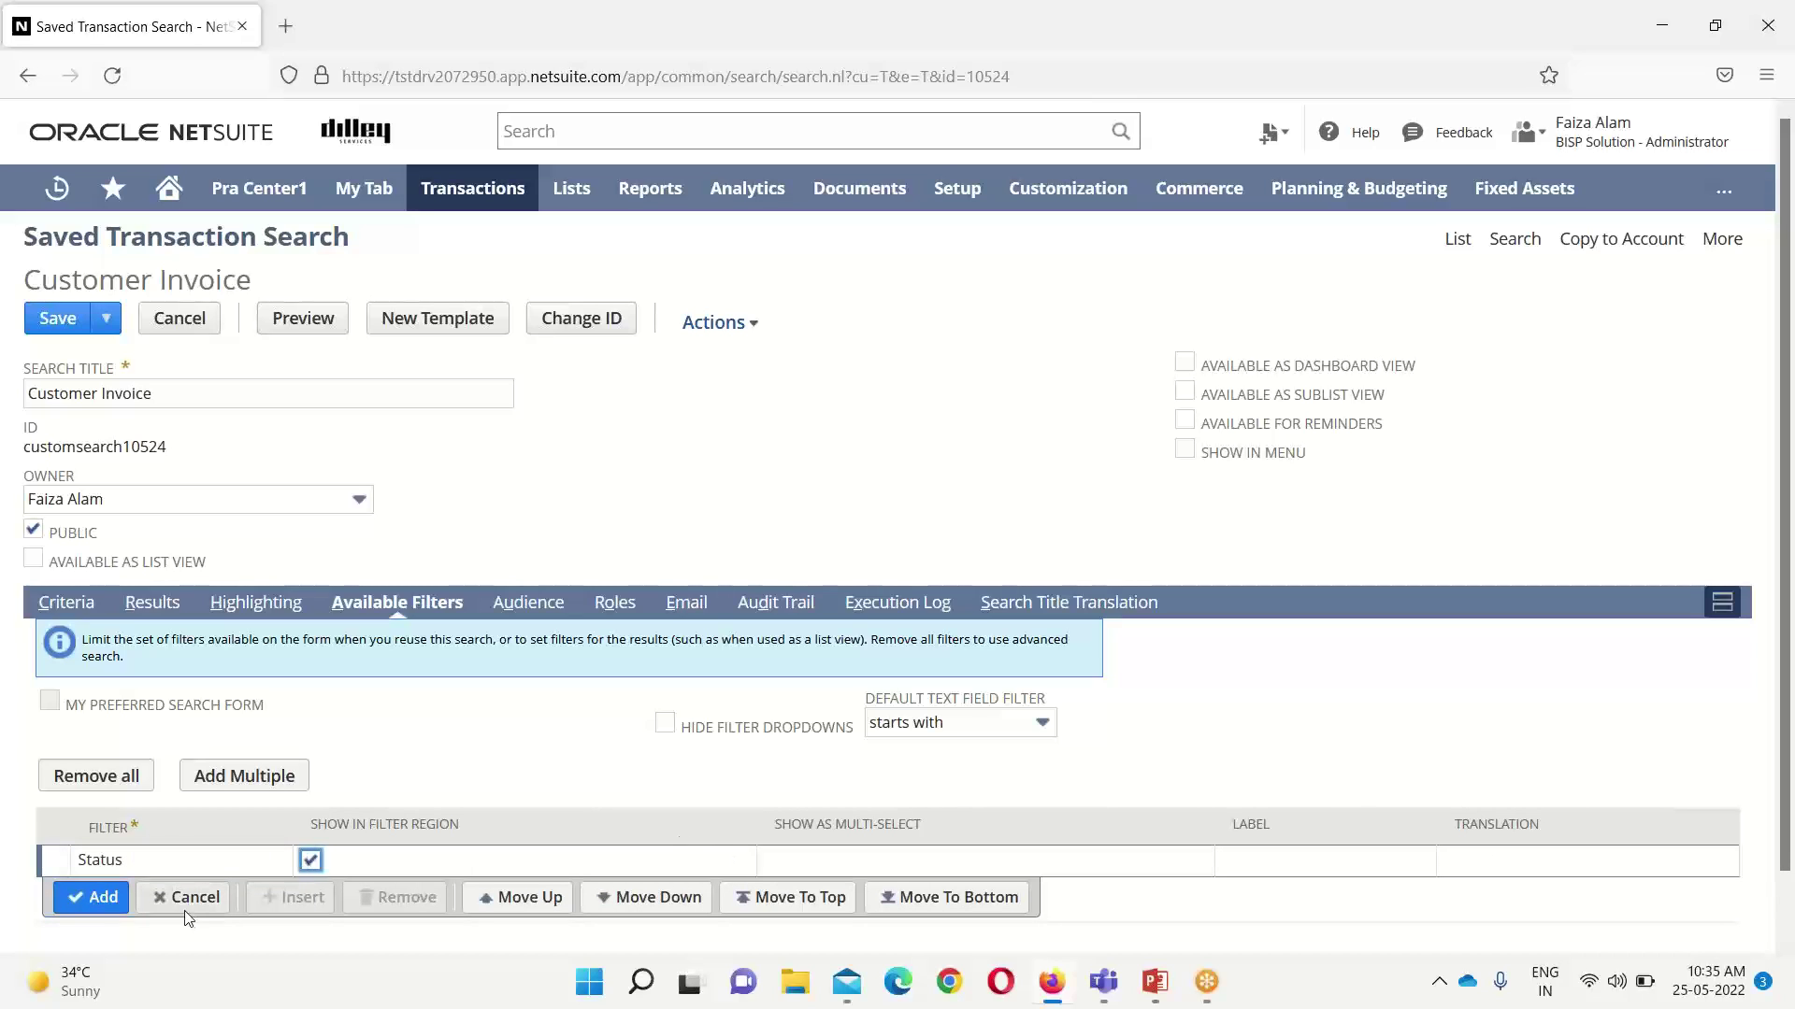
click(94, 899)
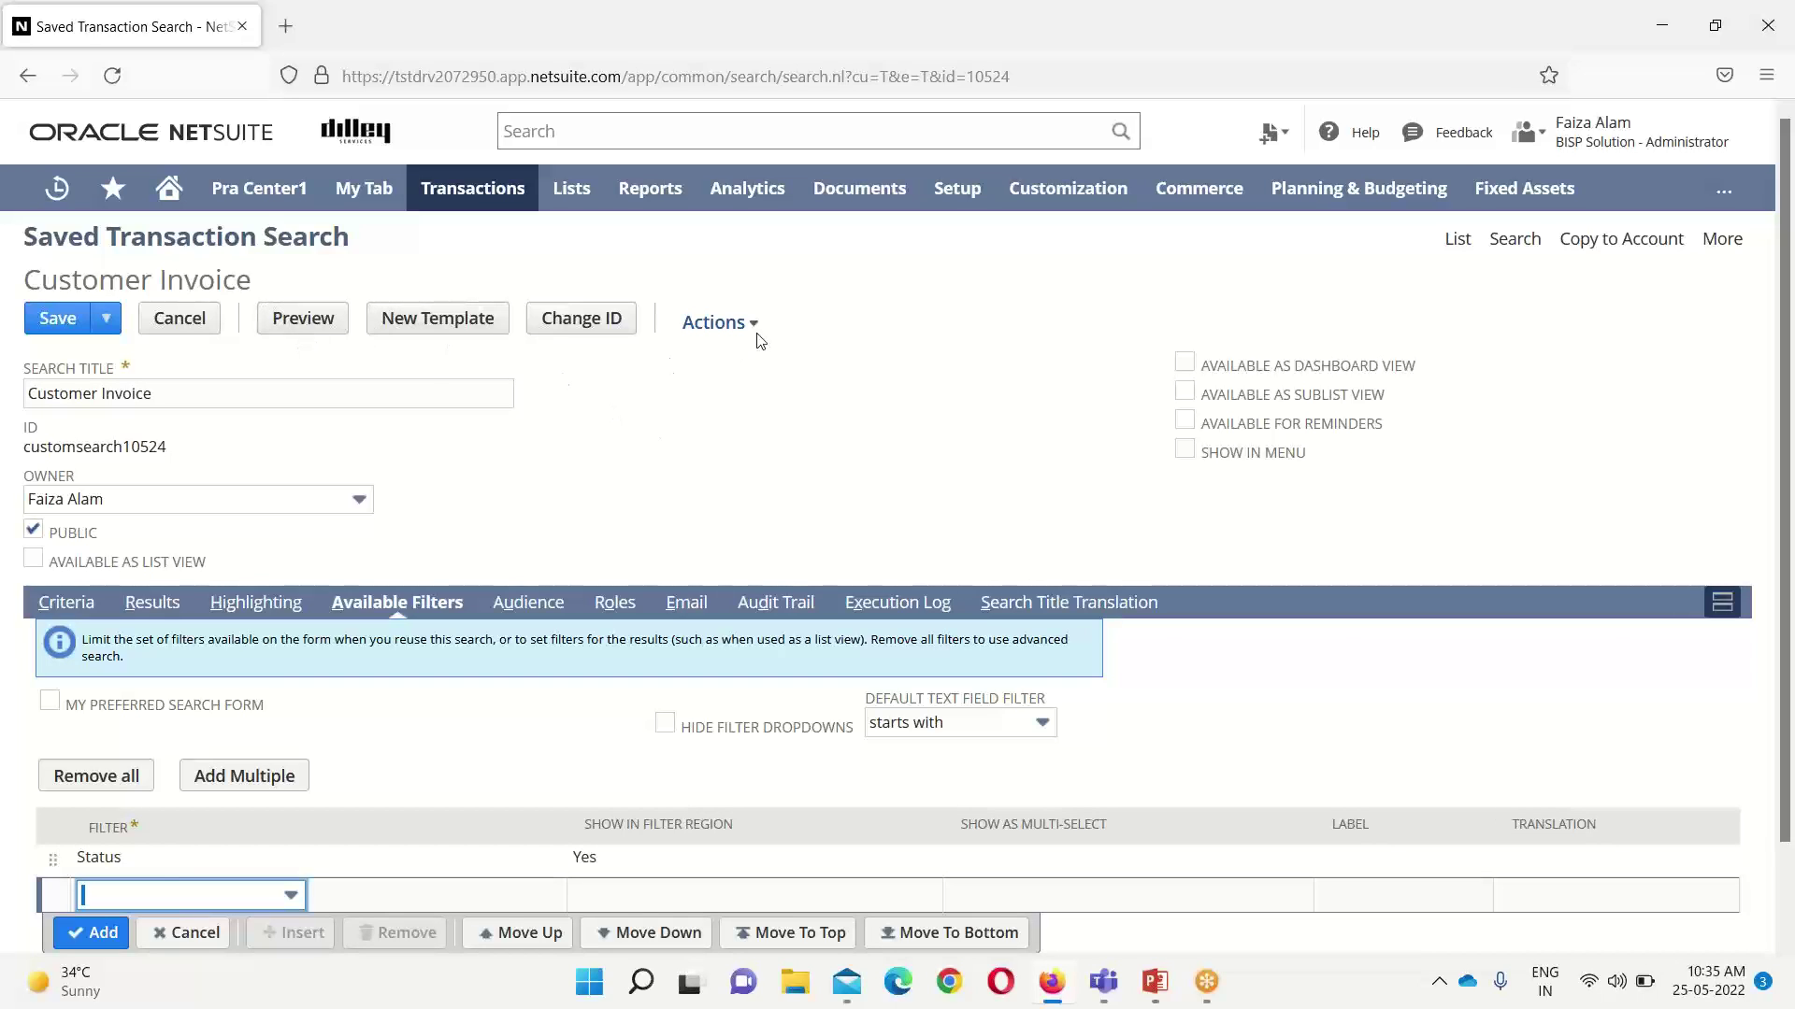
mouse_move(758, 339)
click(52, 319)
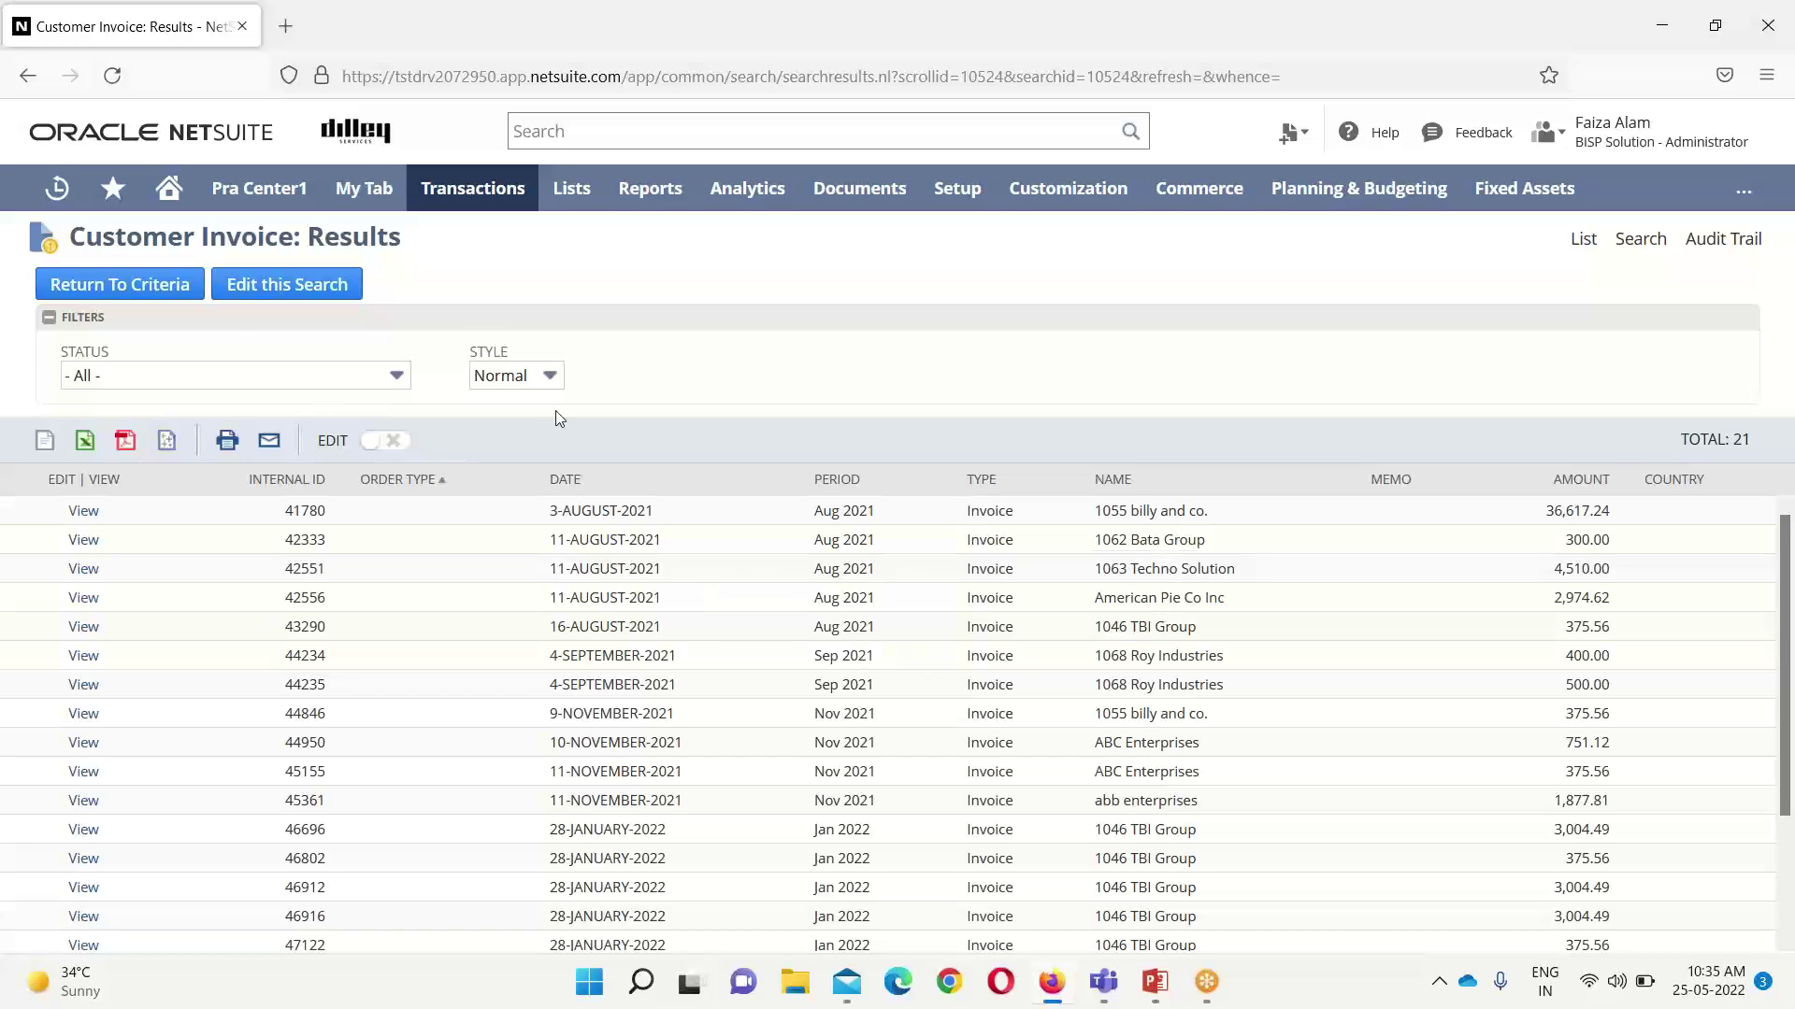
Filter the Customer Invoice results by the Bill:Paid In Full status.
click(396, 383)
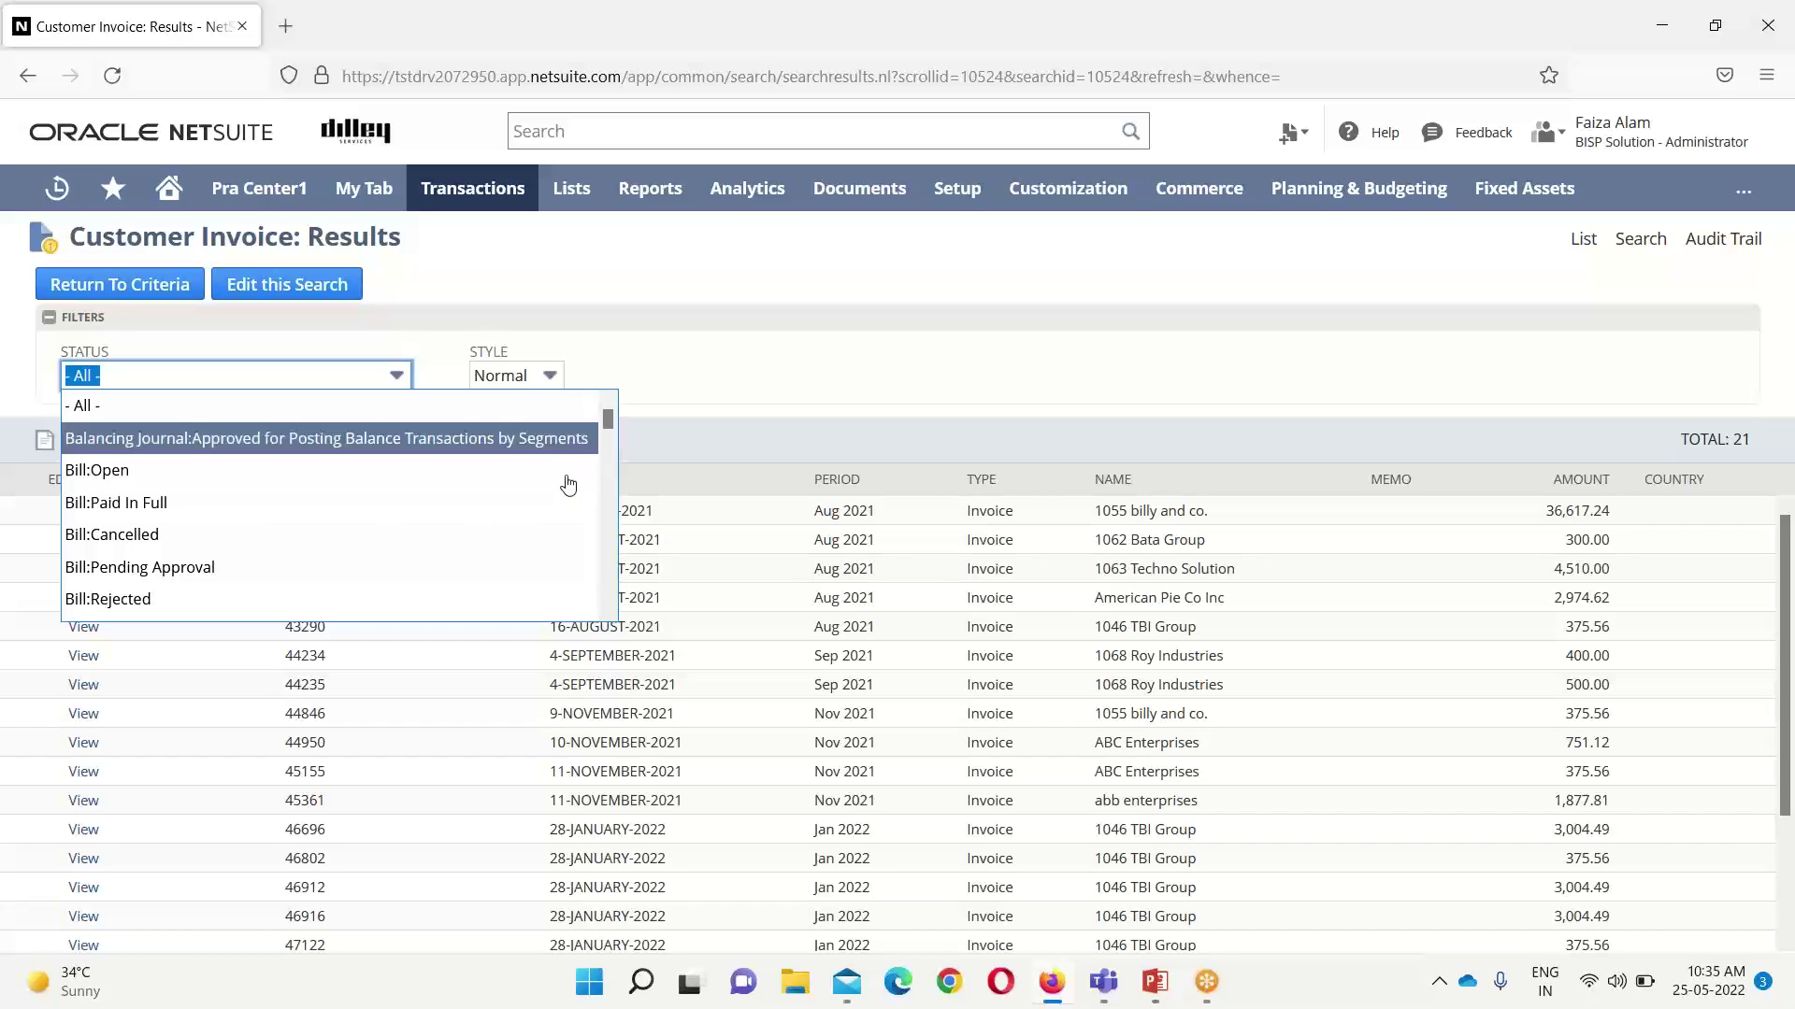
click(383, 502)
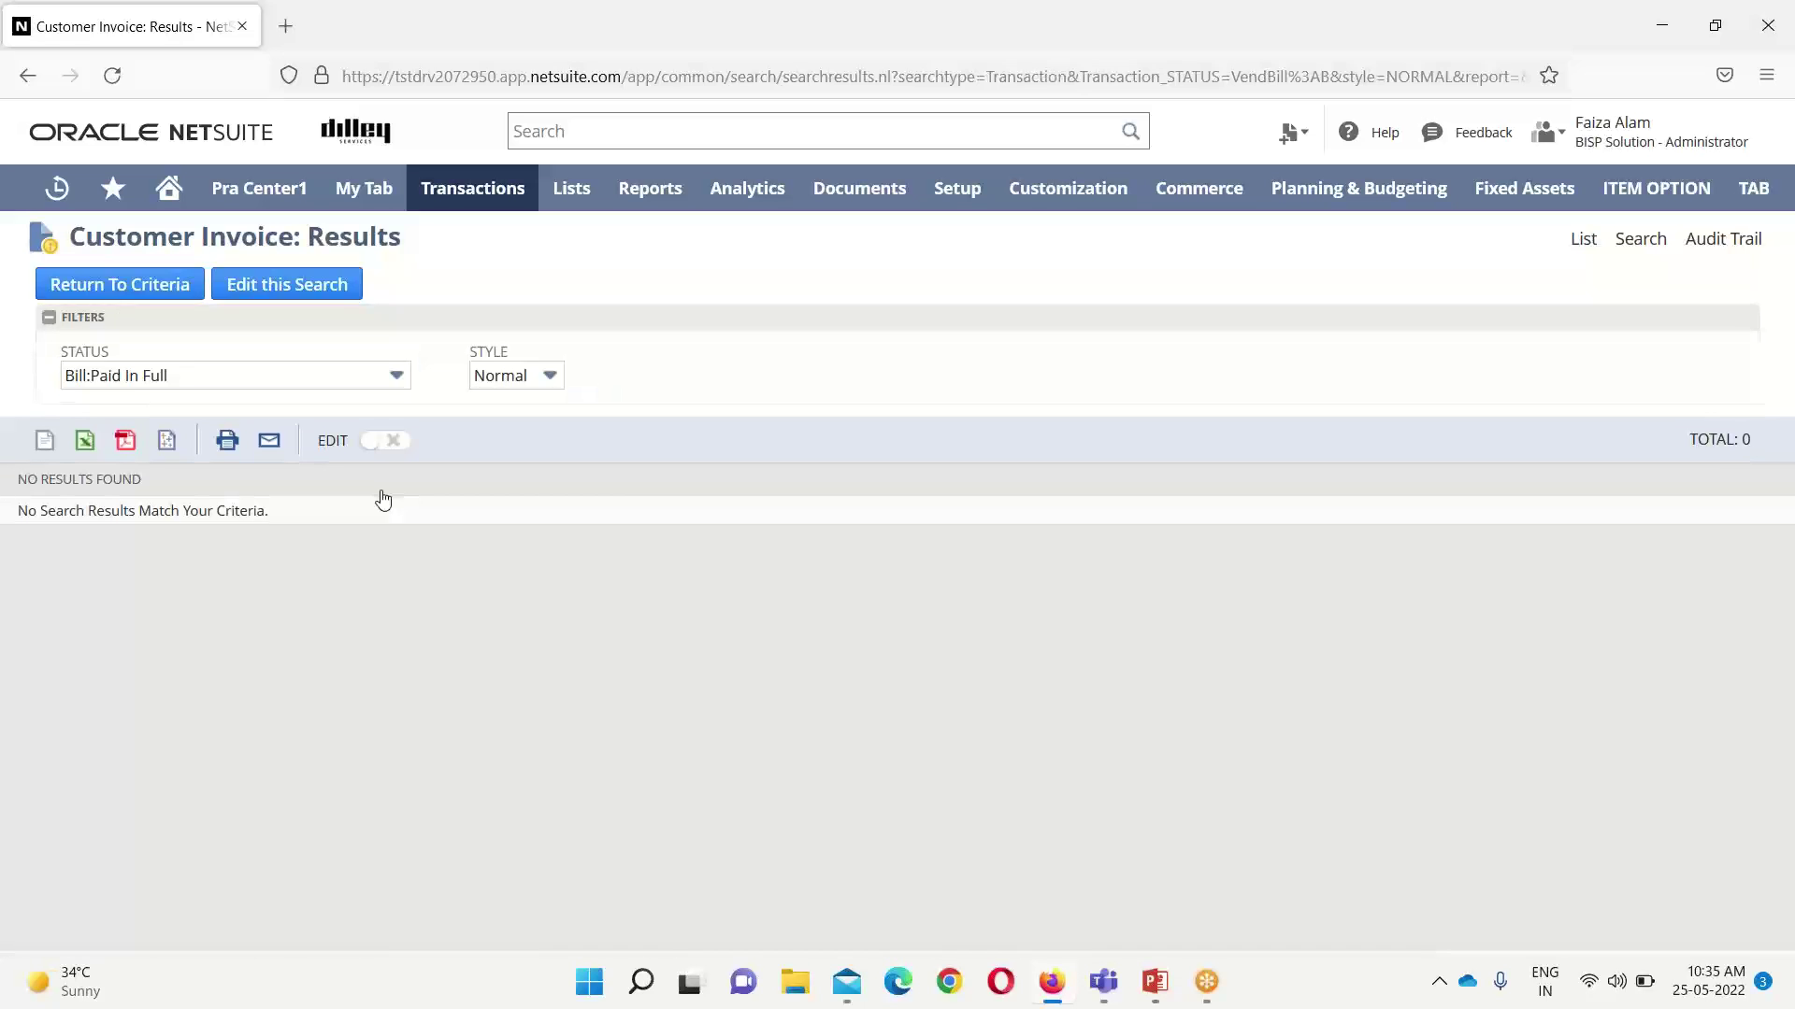
click(396, 376)
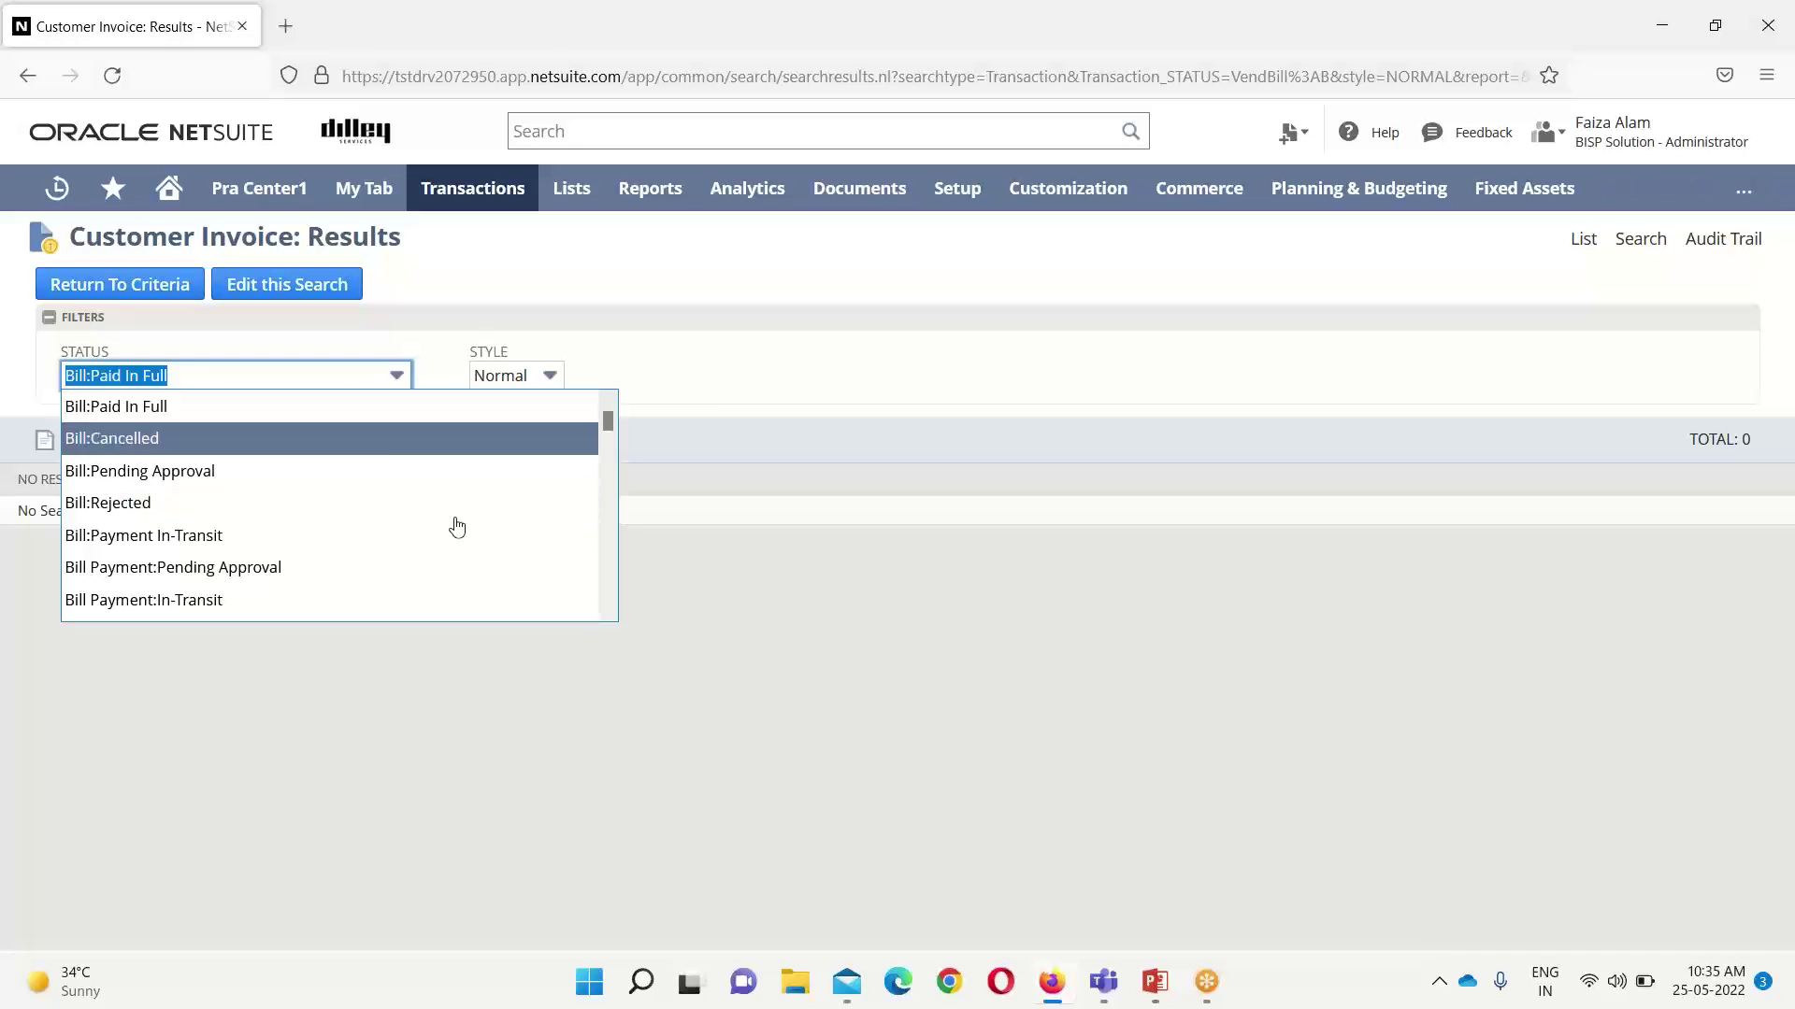
click(397, 384)
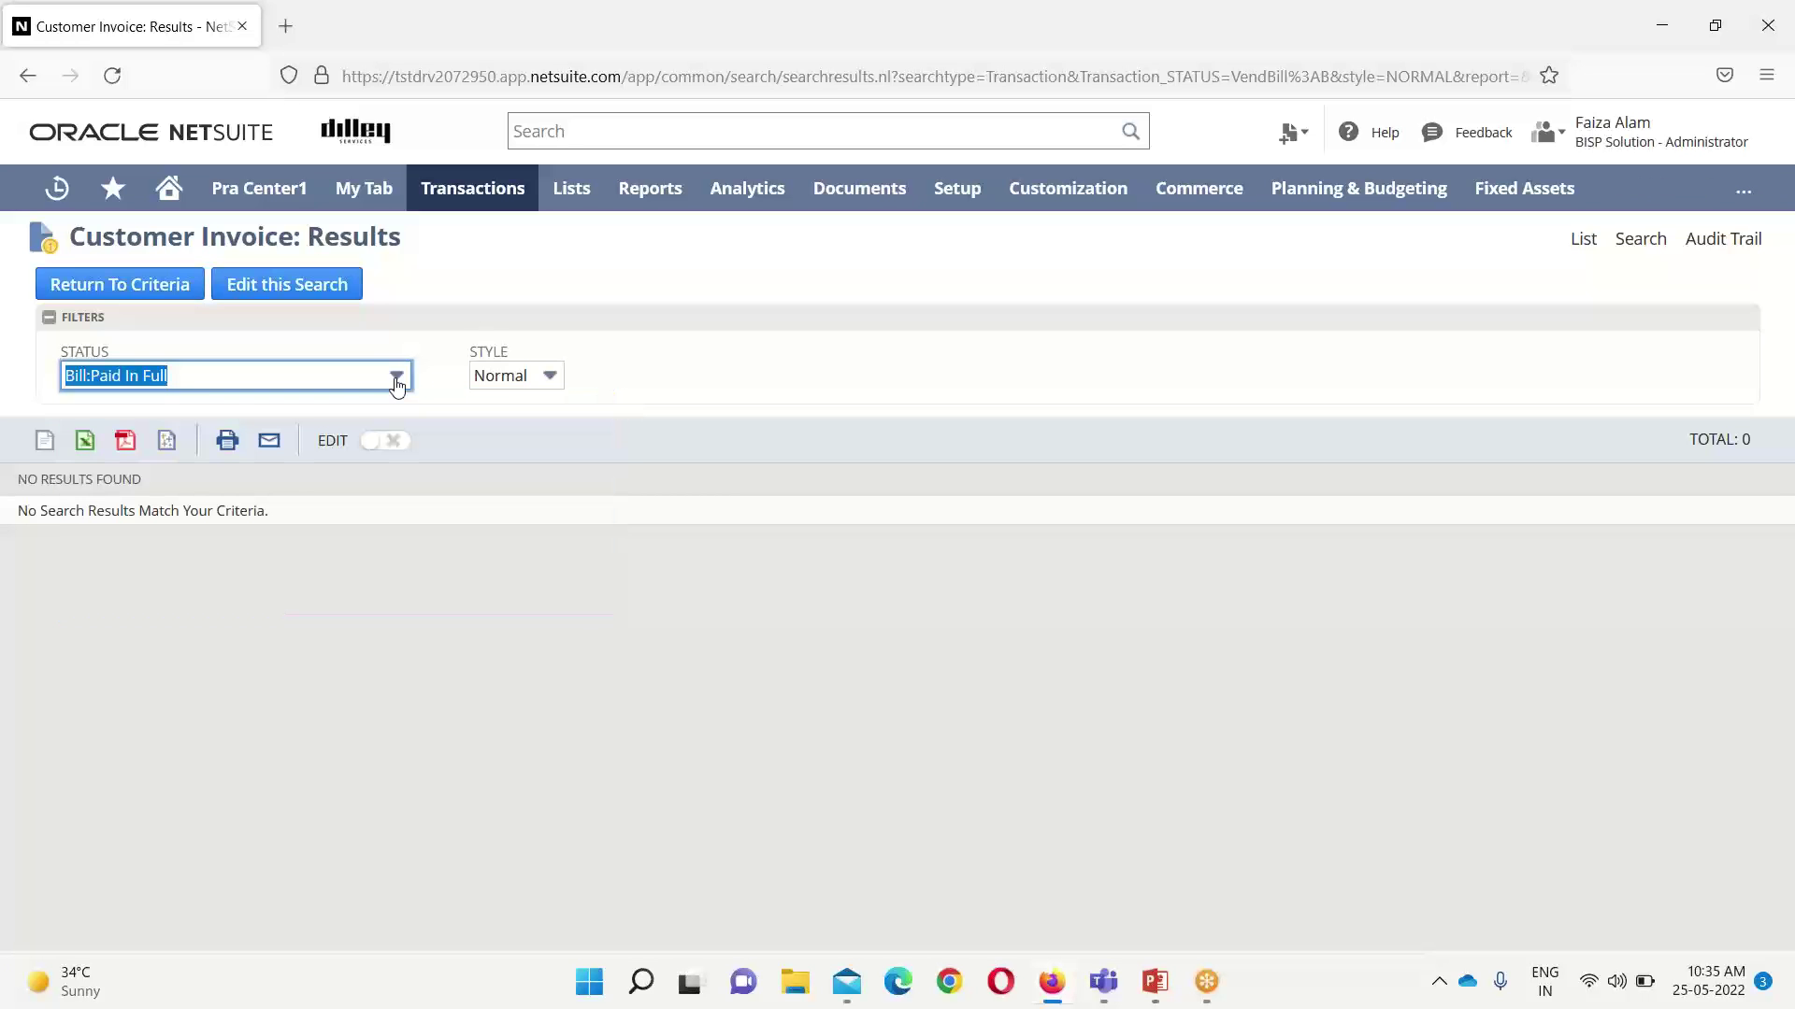
Edit the Customer Invoice search to add Status as a result column, and save it.
click(329, 288)
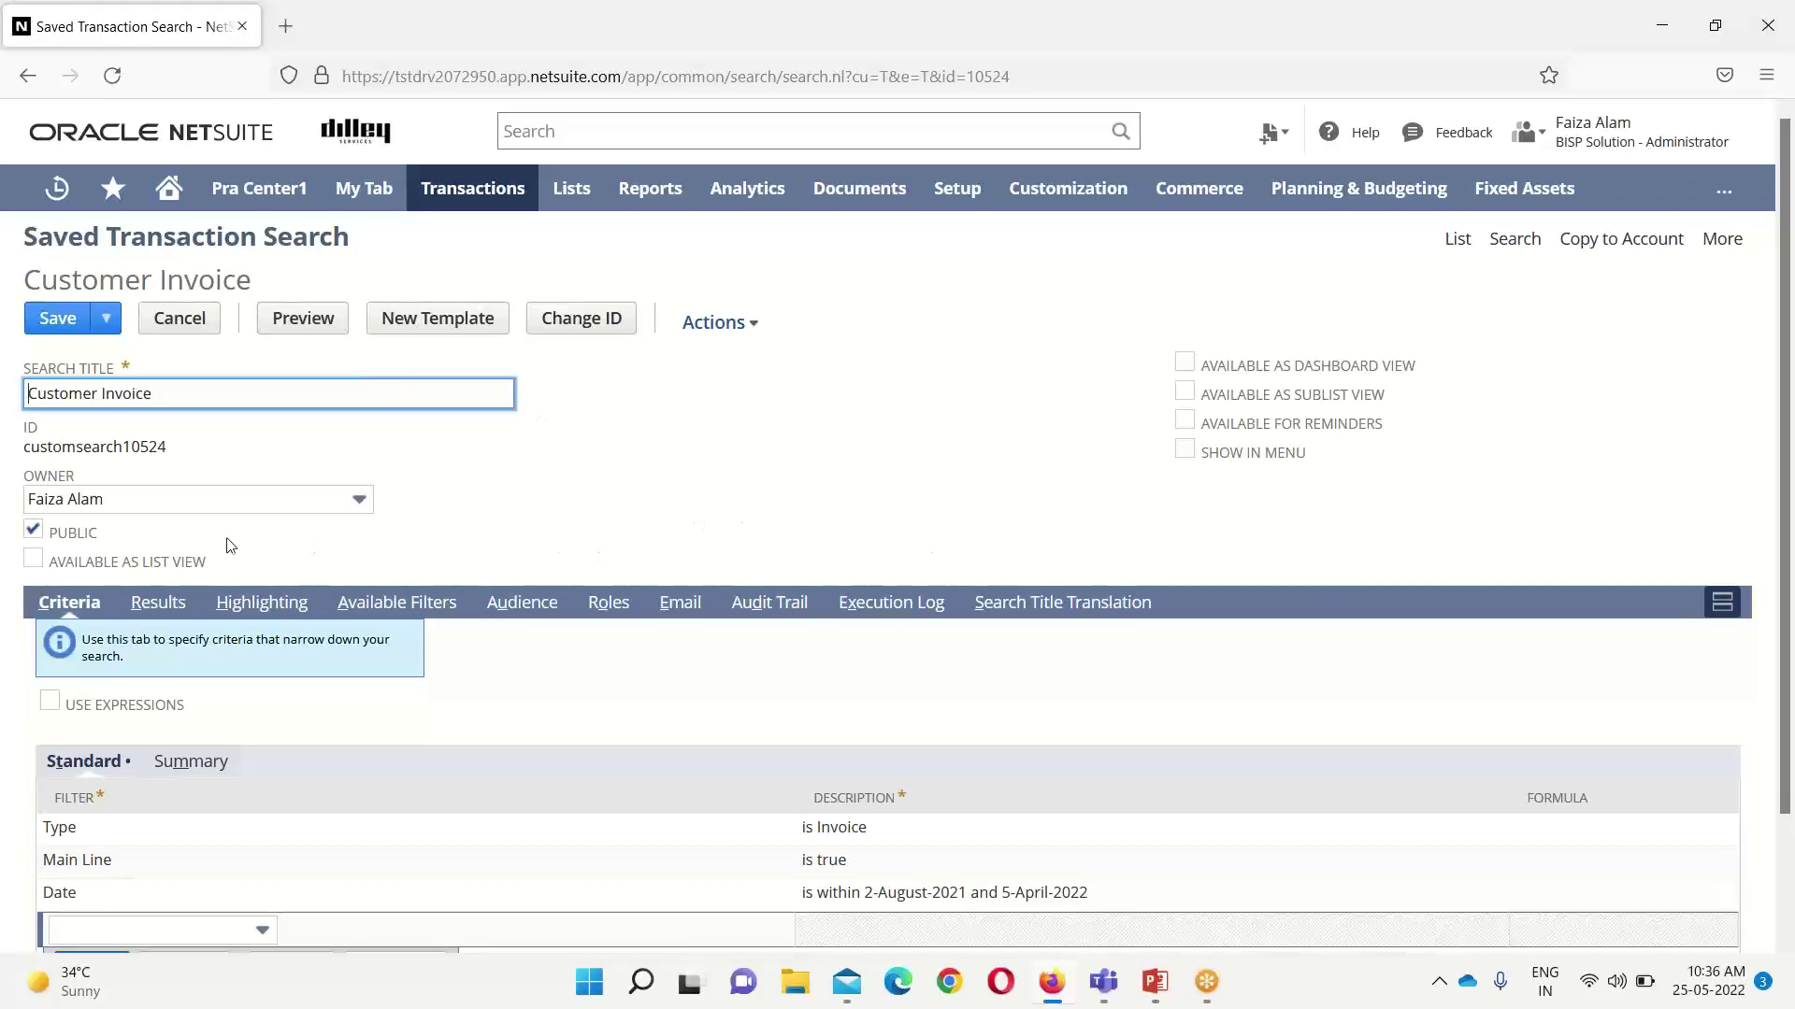
click(149, 604)
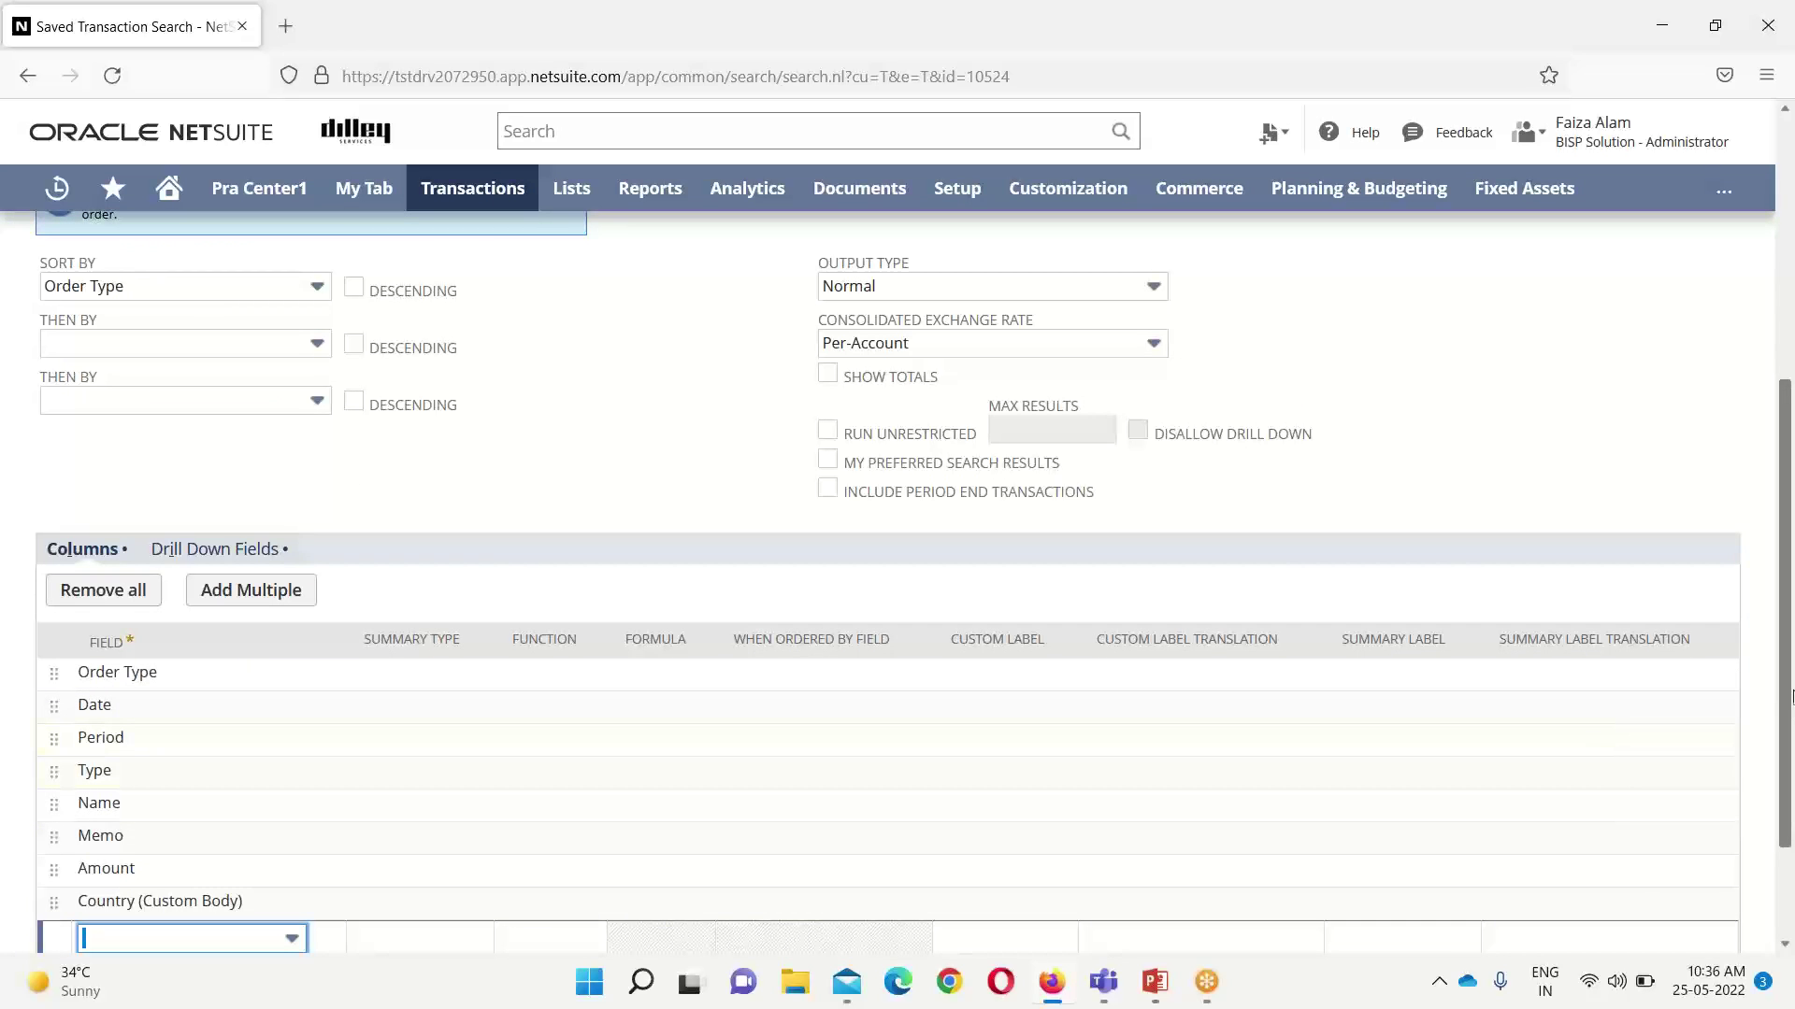
scroll(1738, 842, down, 3)
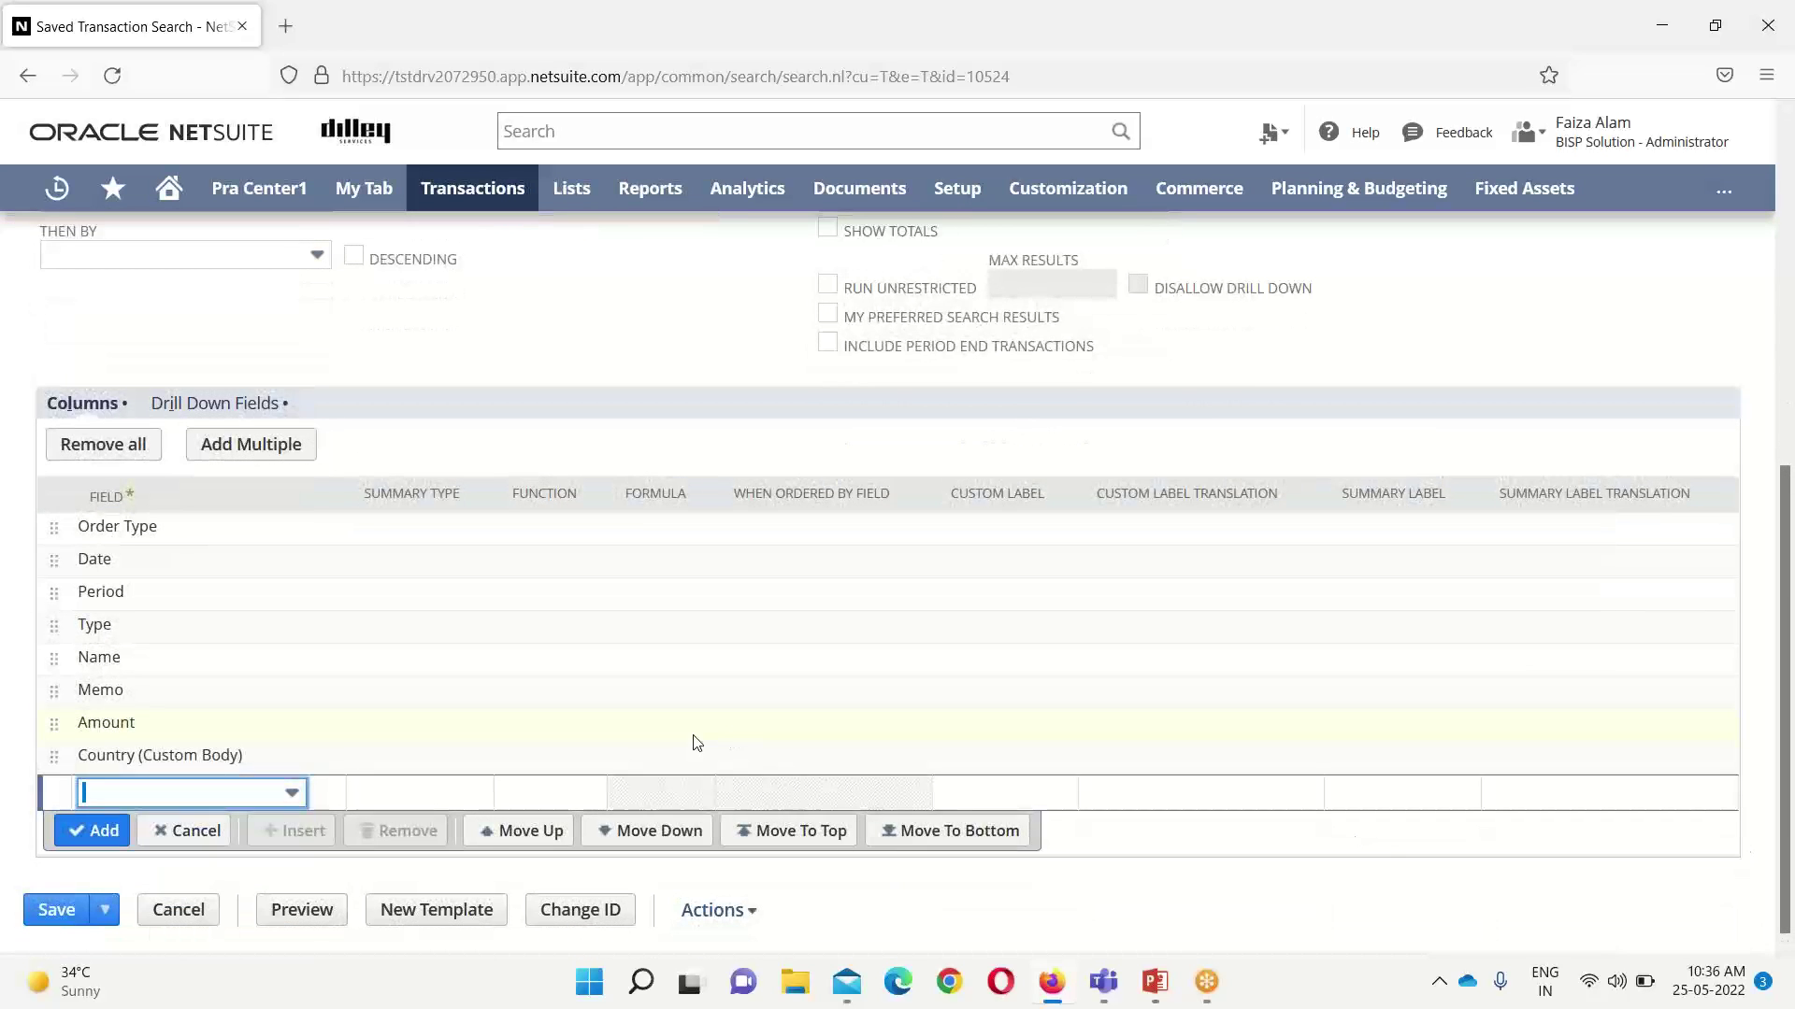
click(291, 793)
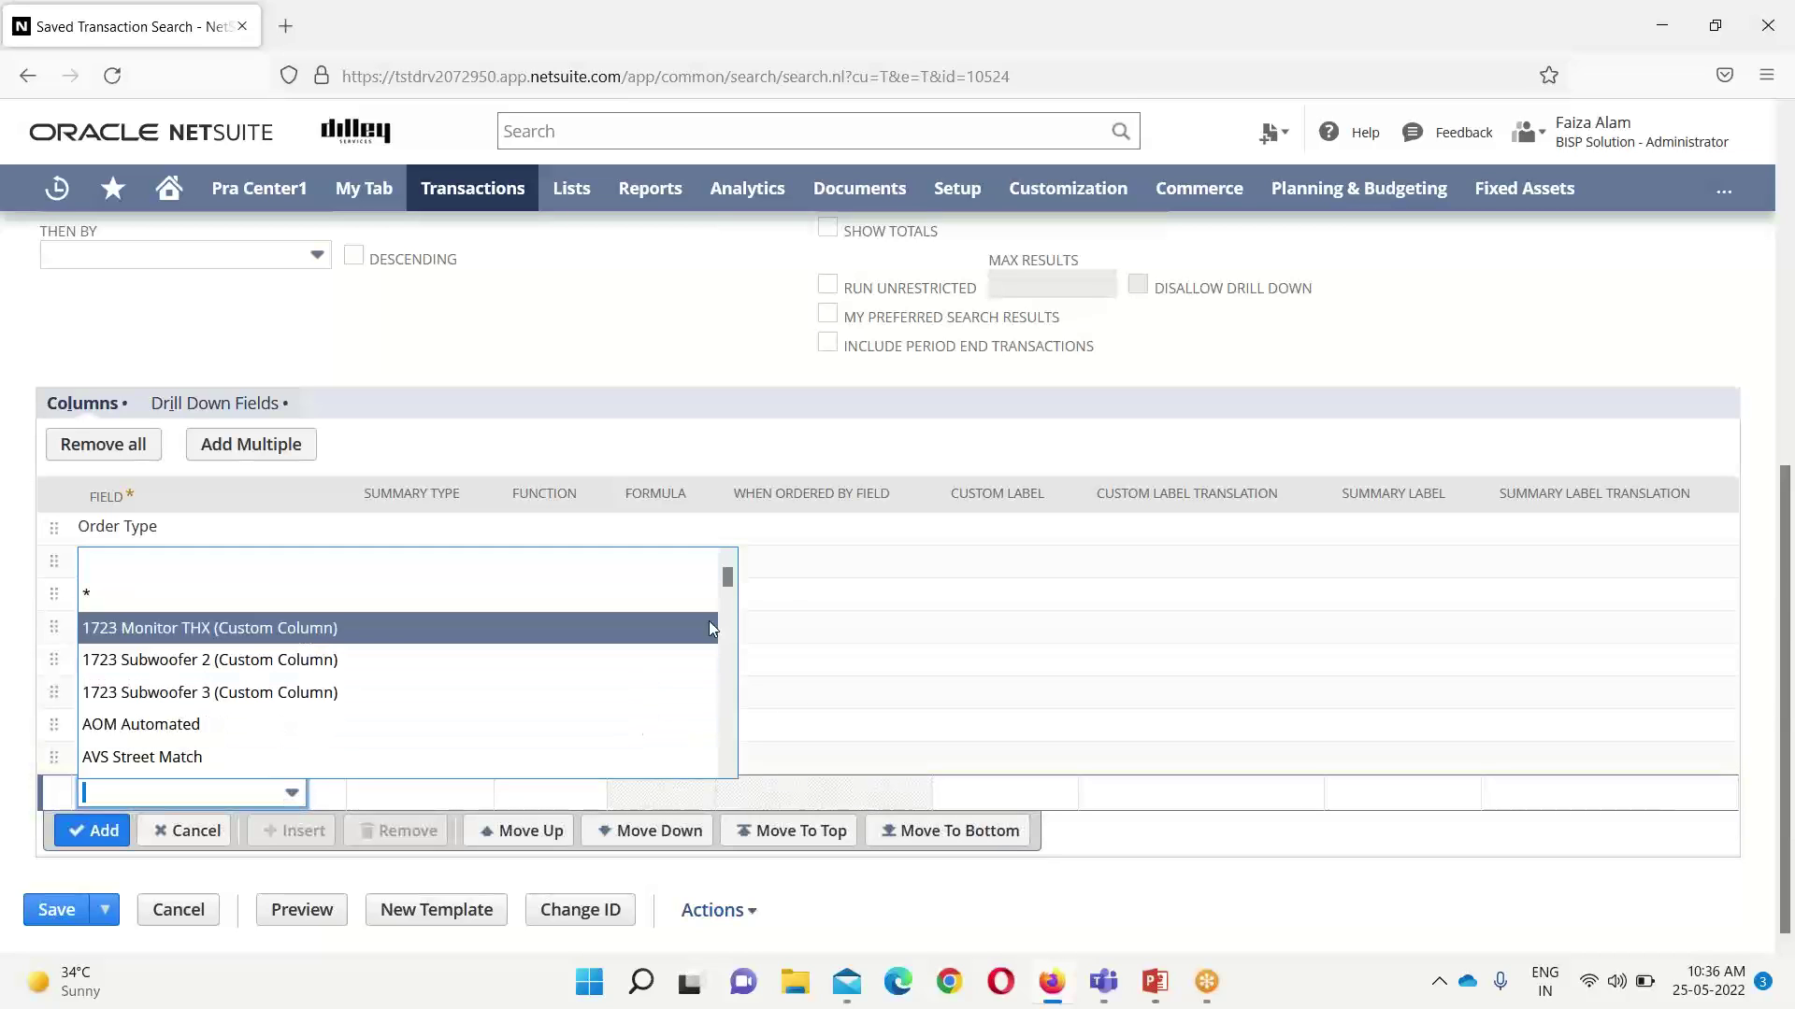
text(Start Date)
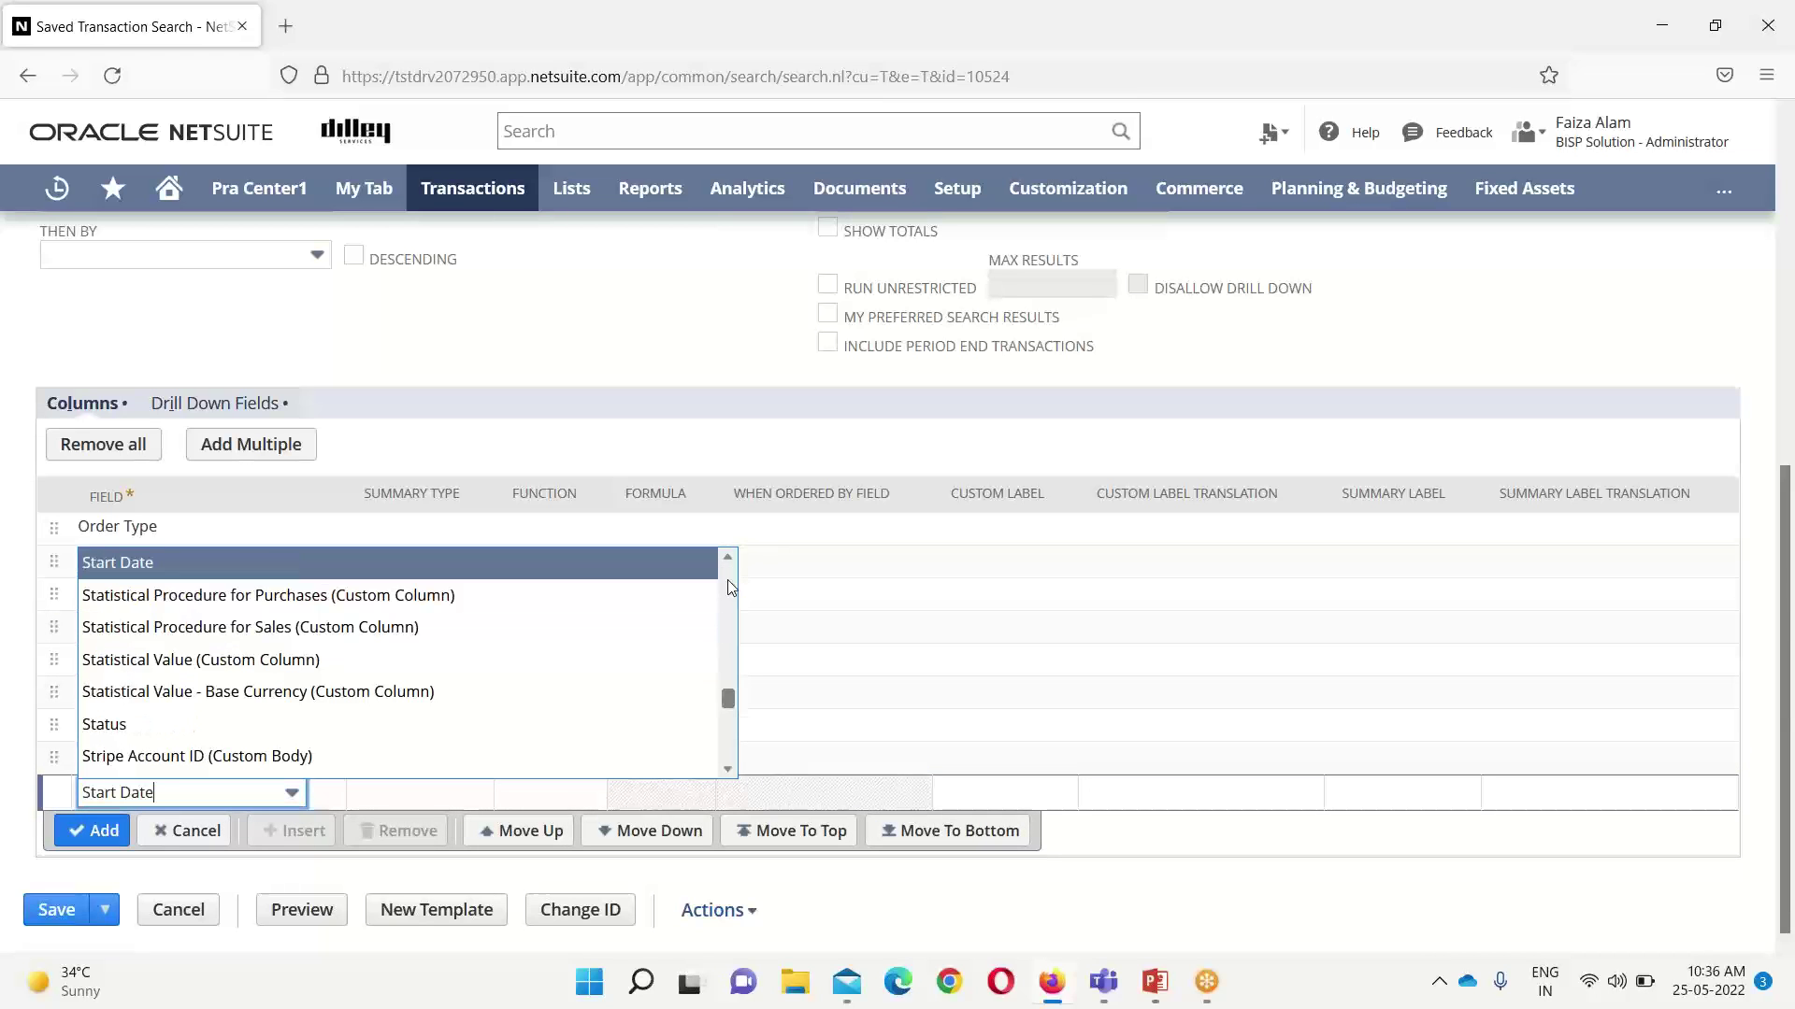
click(126, 726)
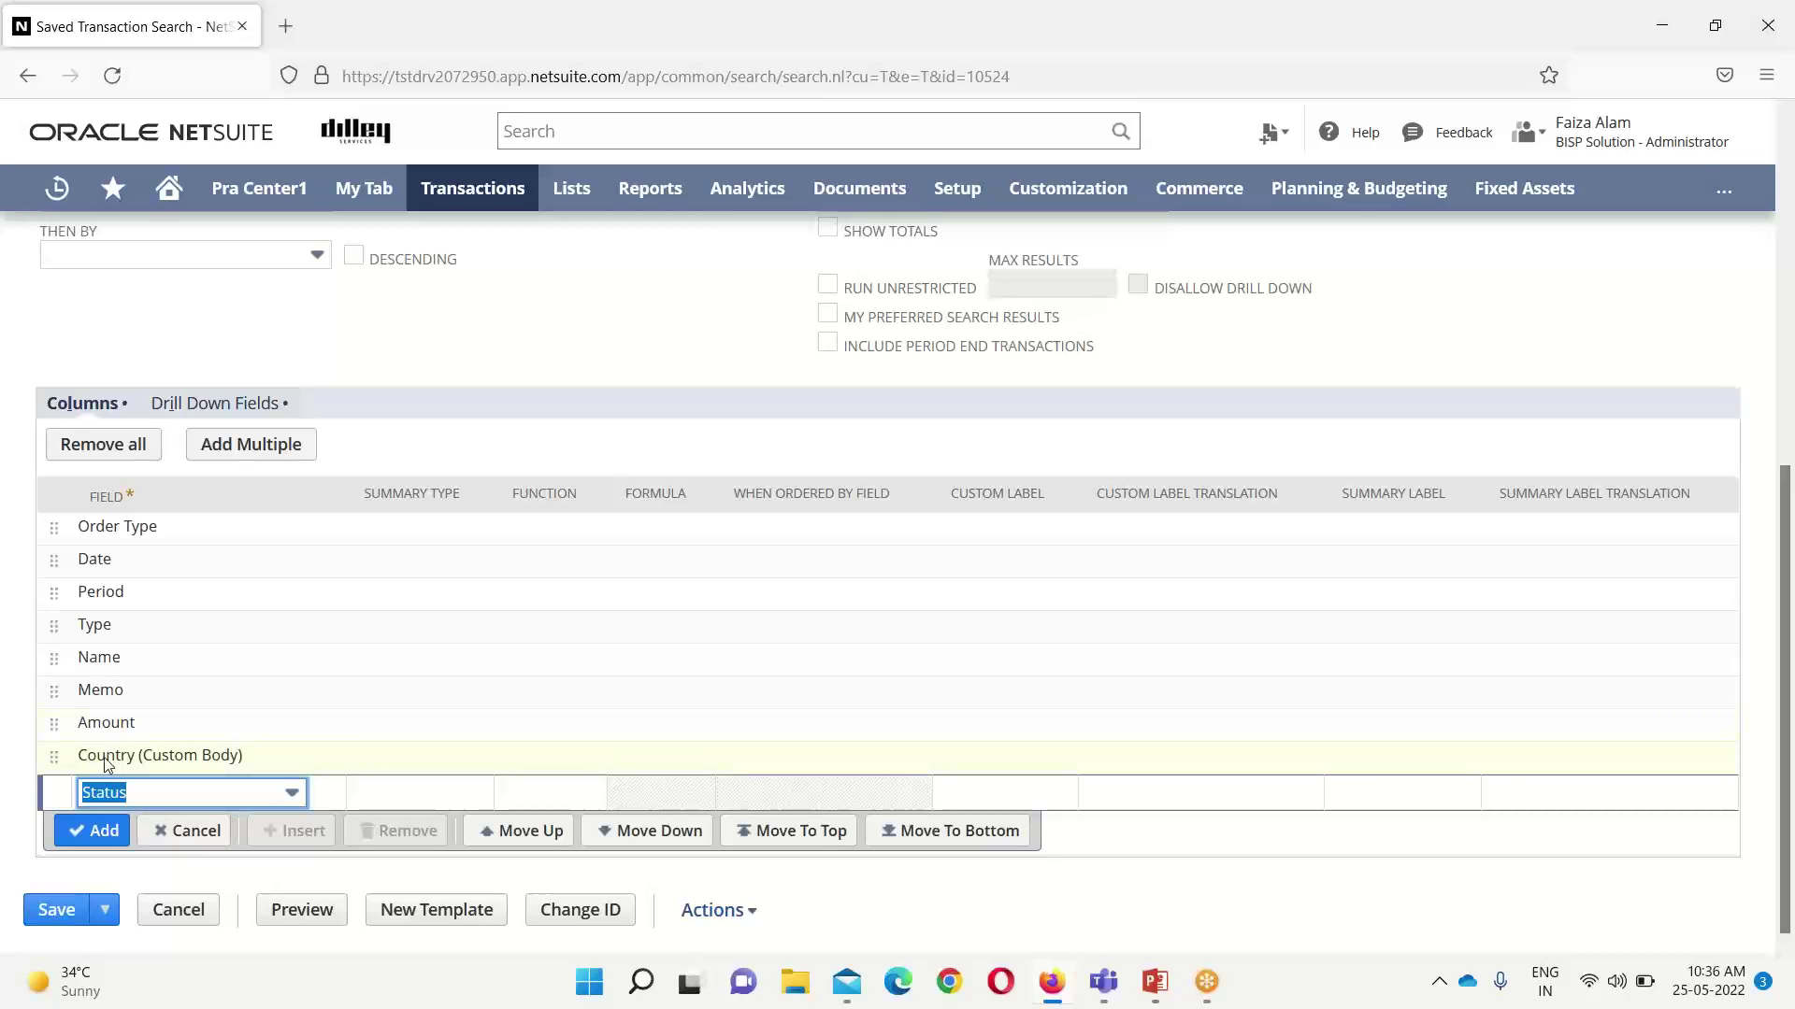
click(92, 830)
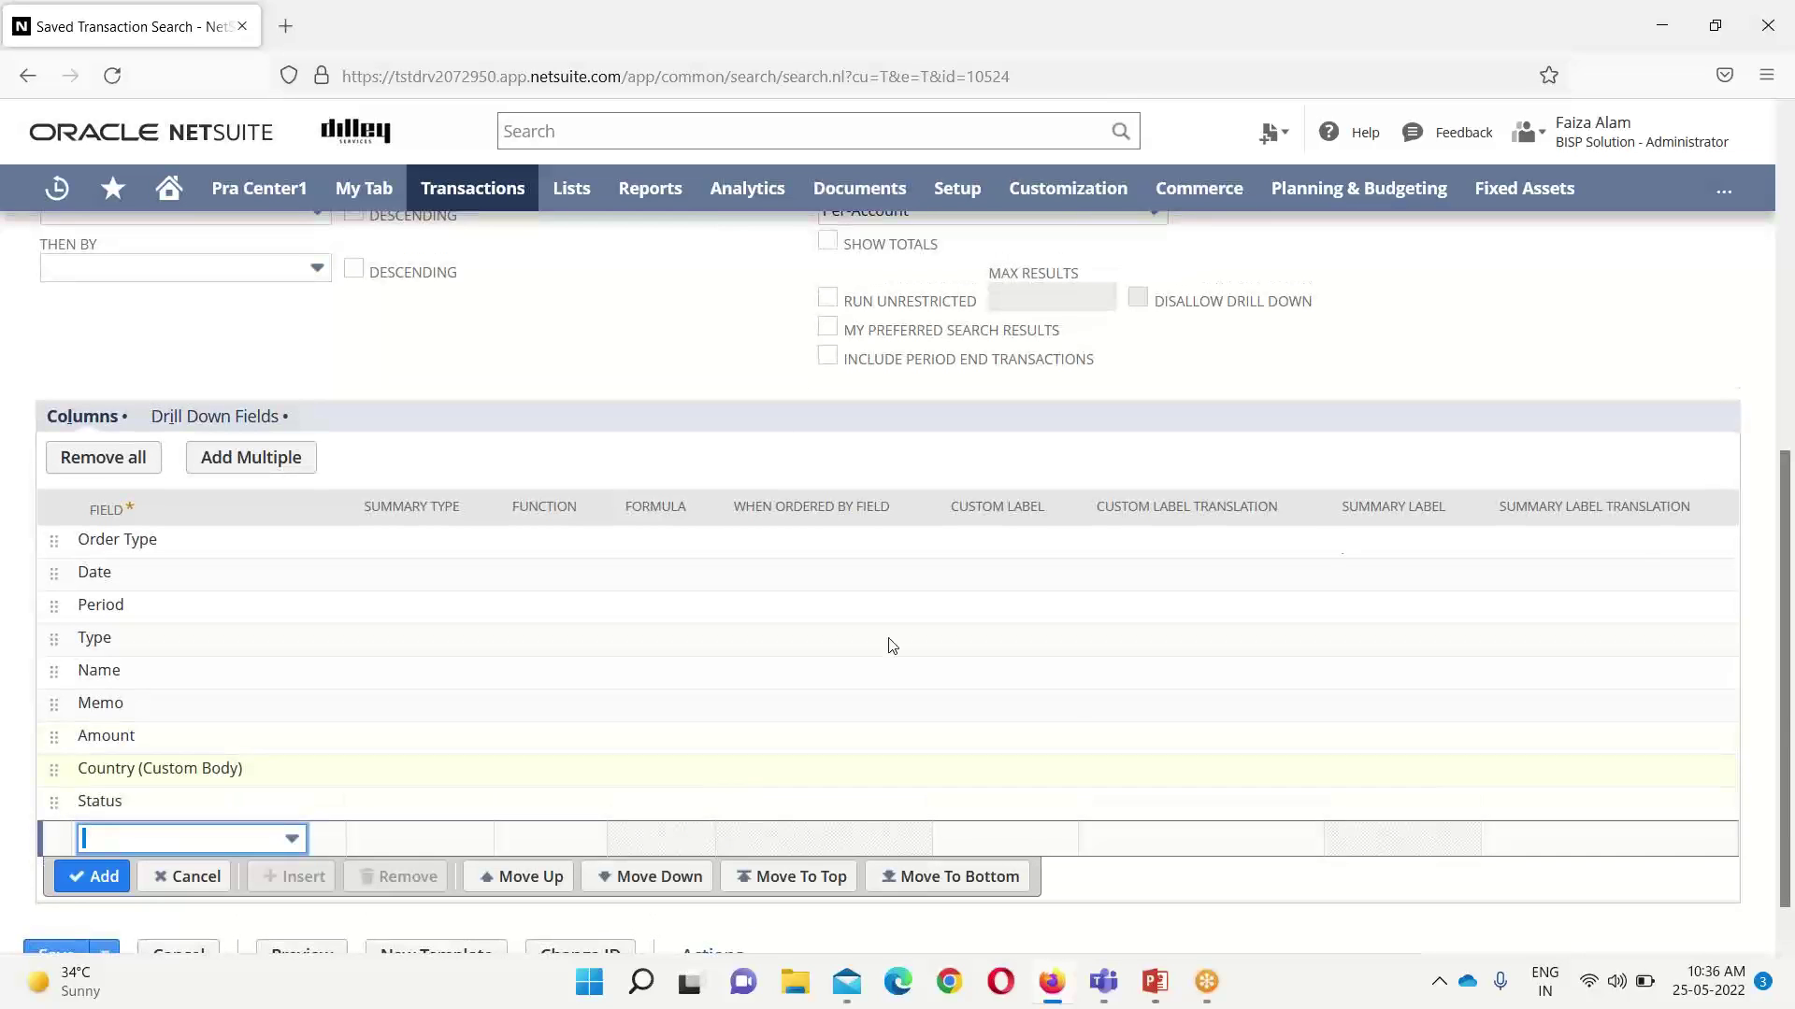
drag(1783, 614, 1782, 280)
click(88, 316)
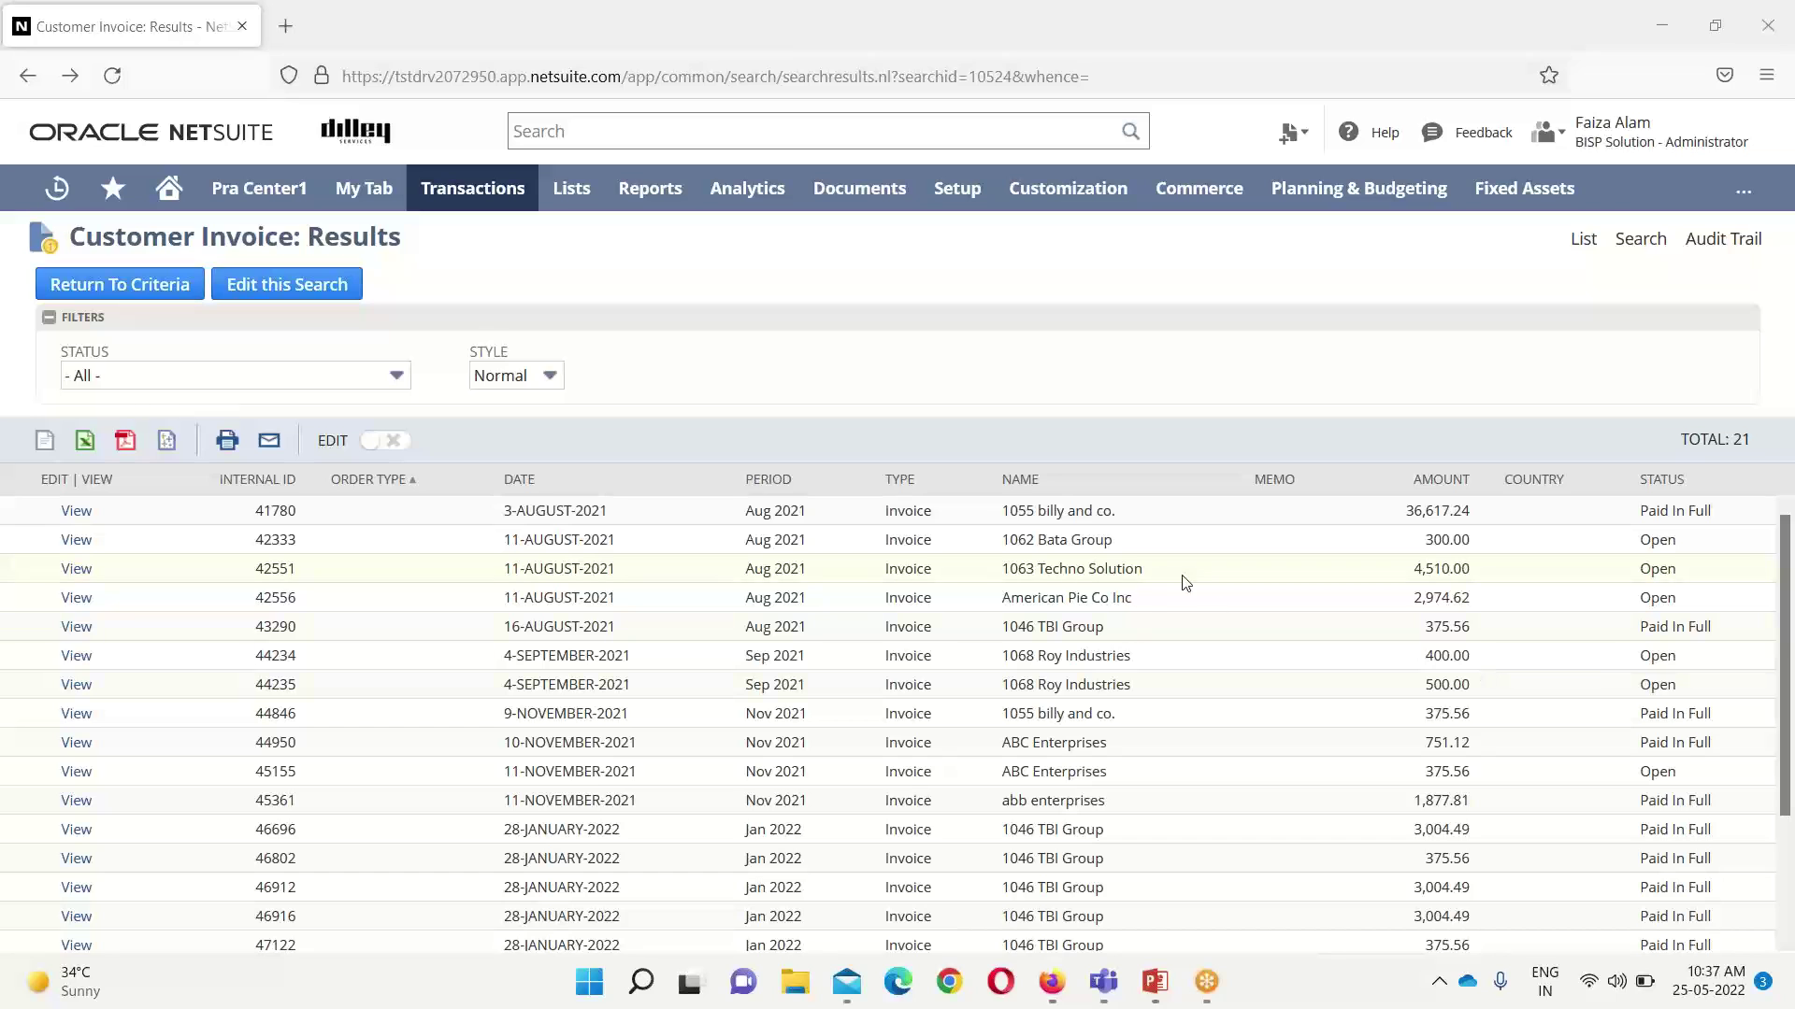
Filter the Customer Invoice results by status Invoice:Open, followed by Invoice:Paid In Full.
click(397, 378)
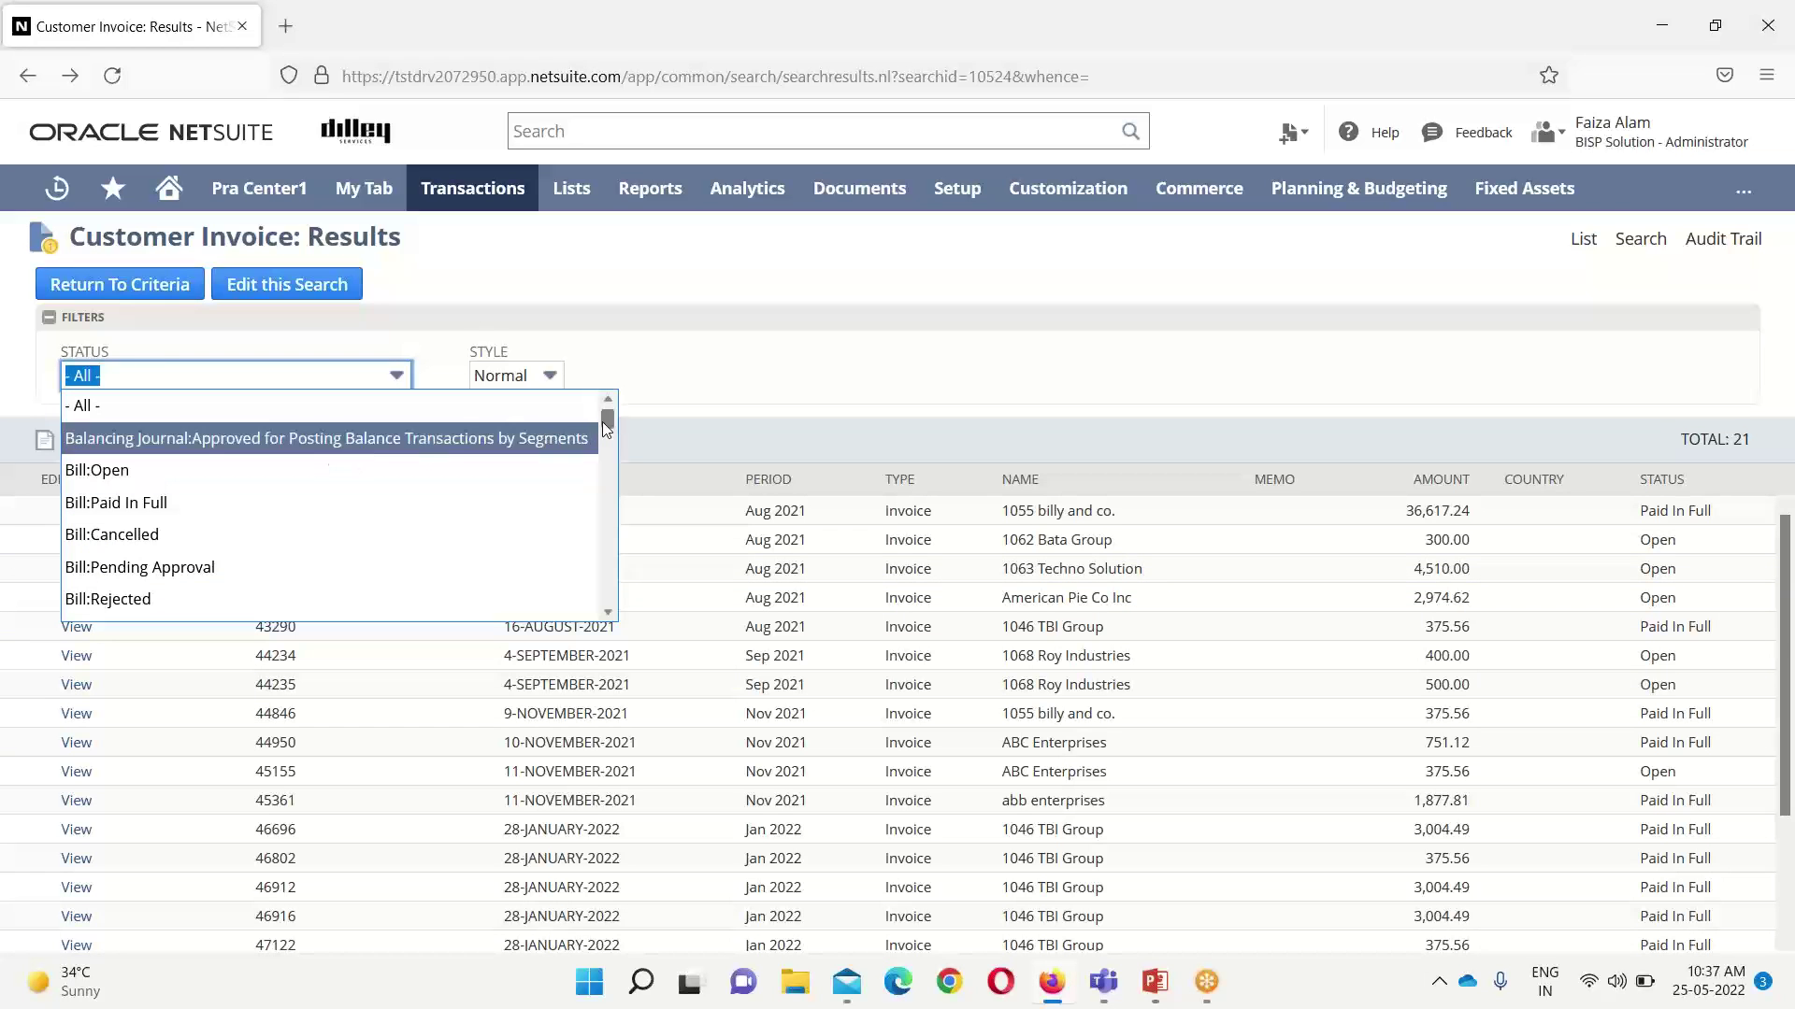
drag(608, 422, 603, 505)
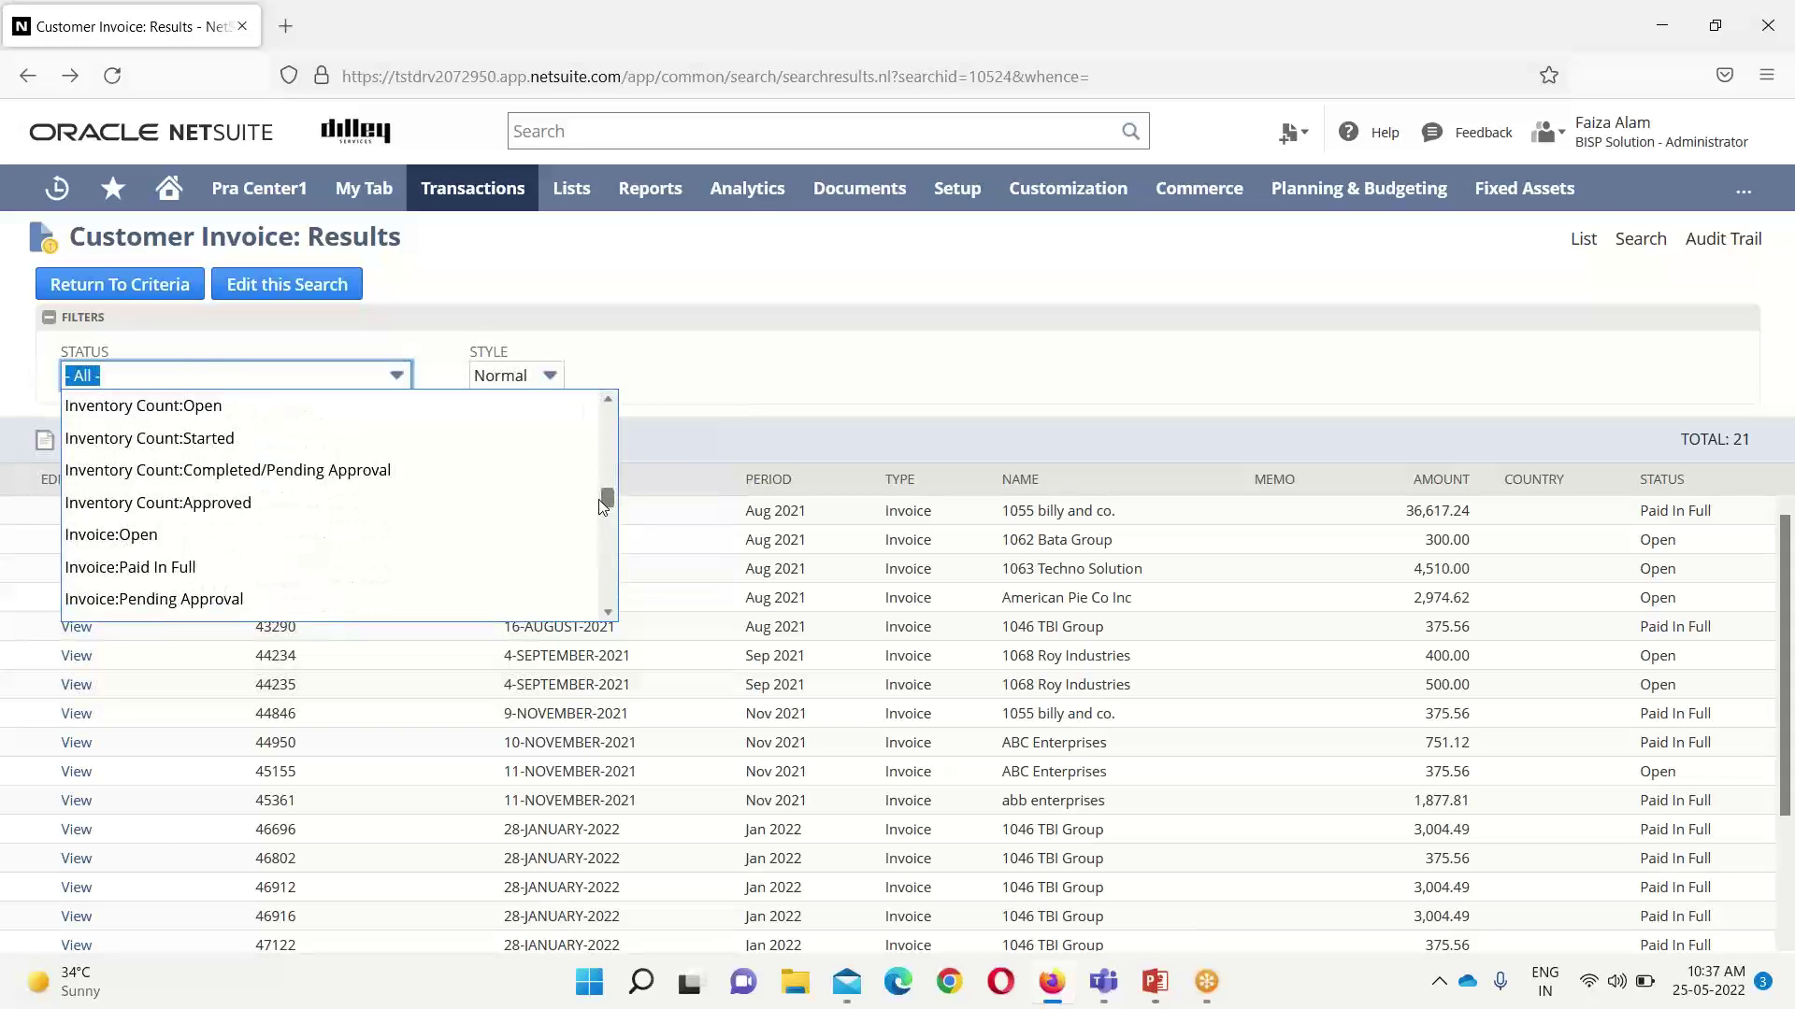
click(302, 537)
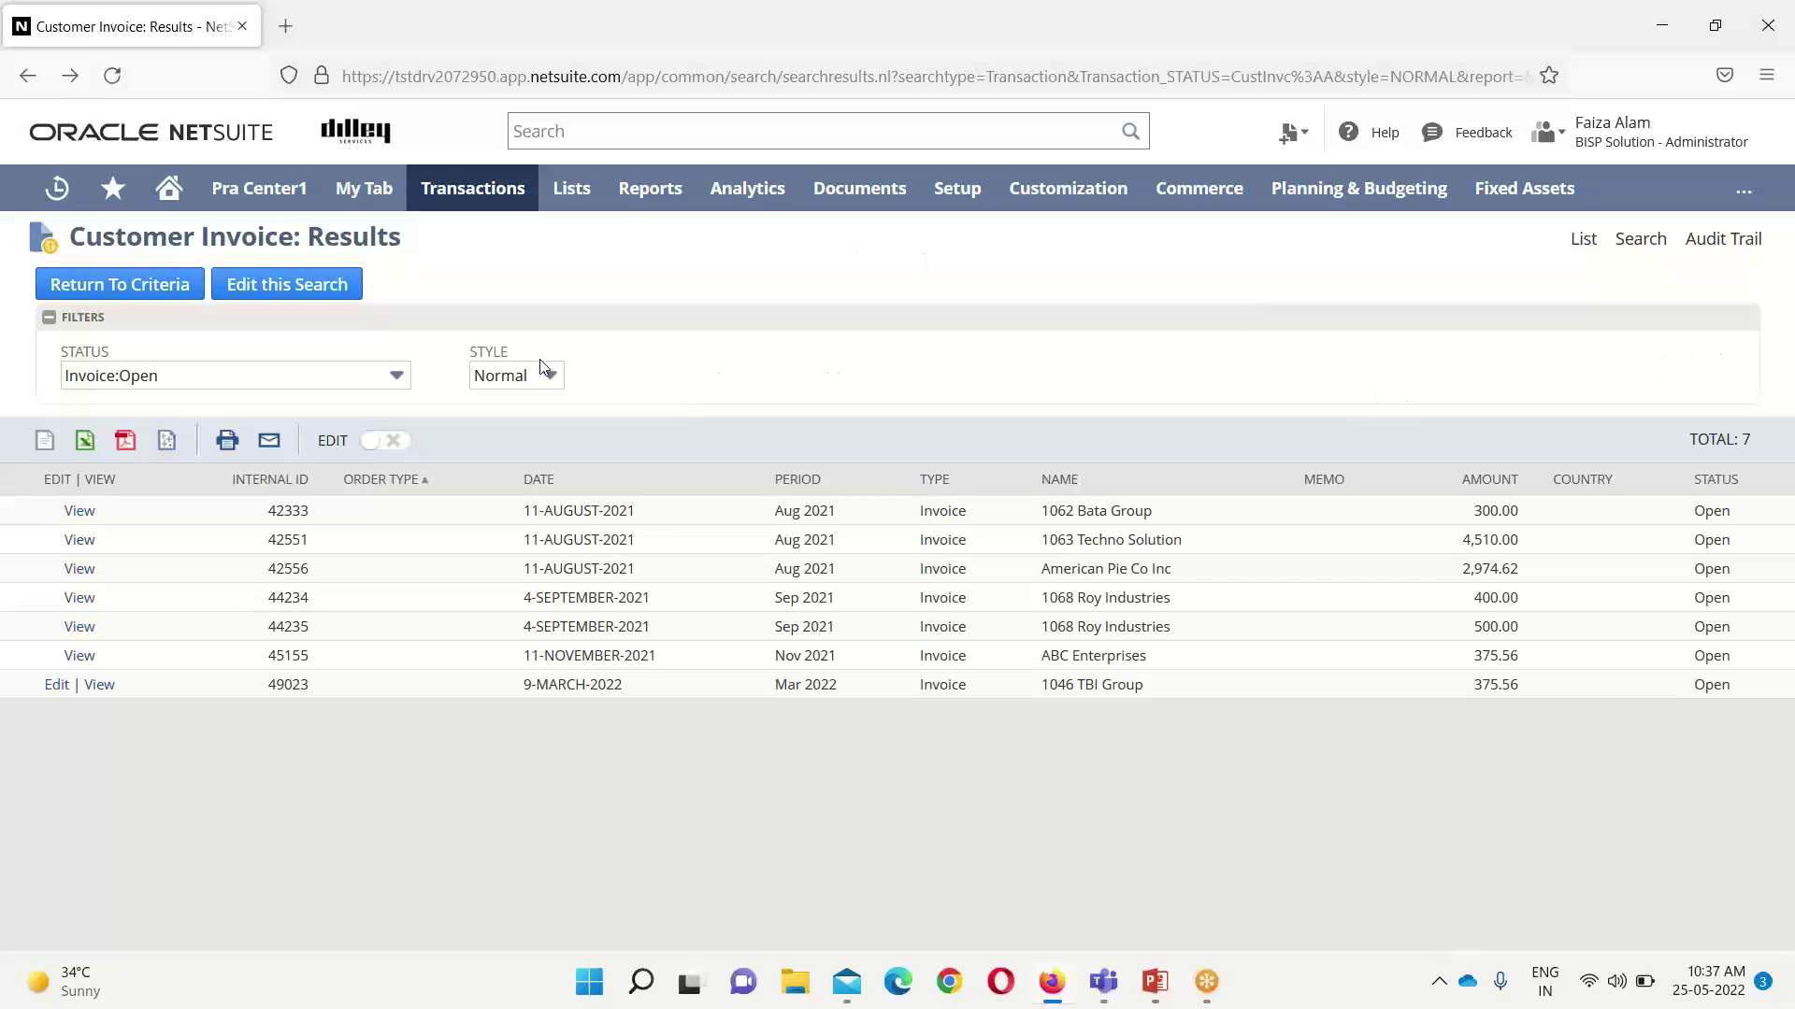
click(396, 377)
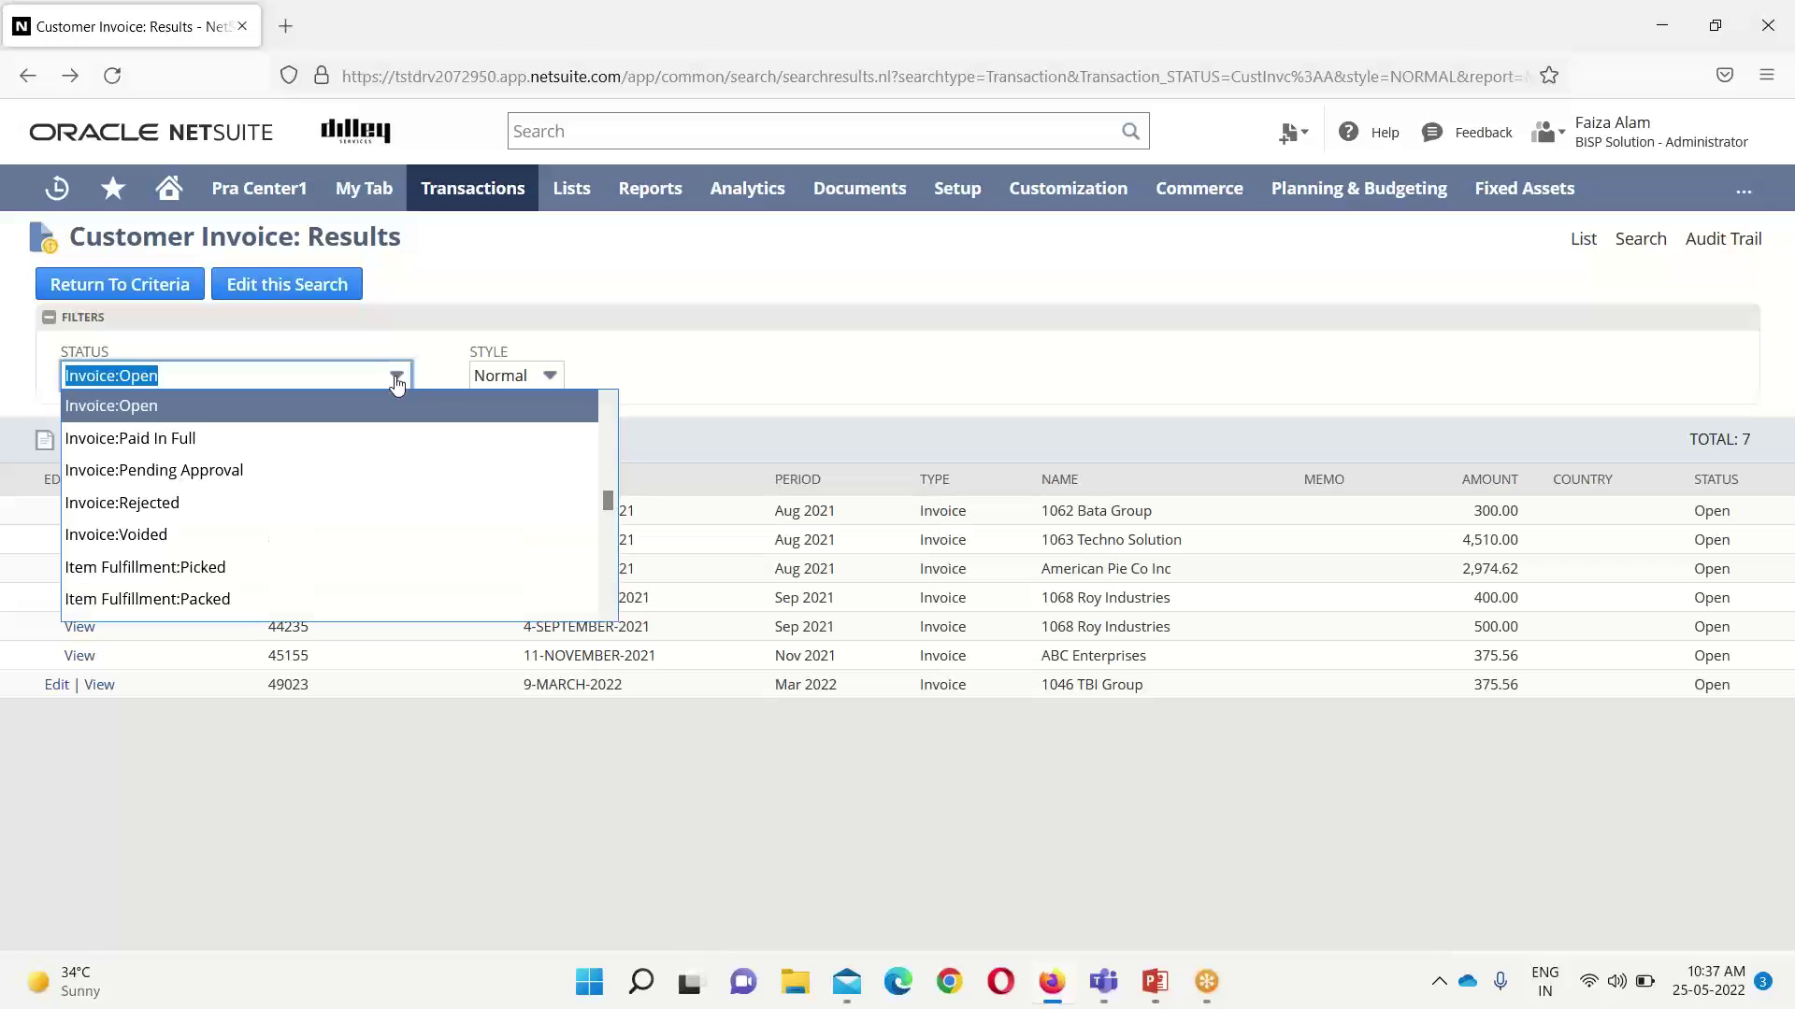
click(493, 438)
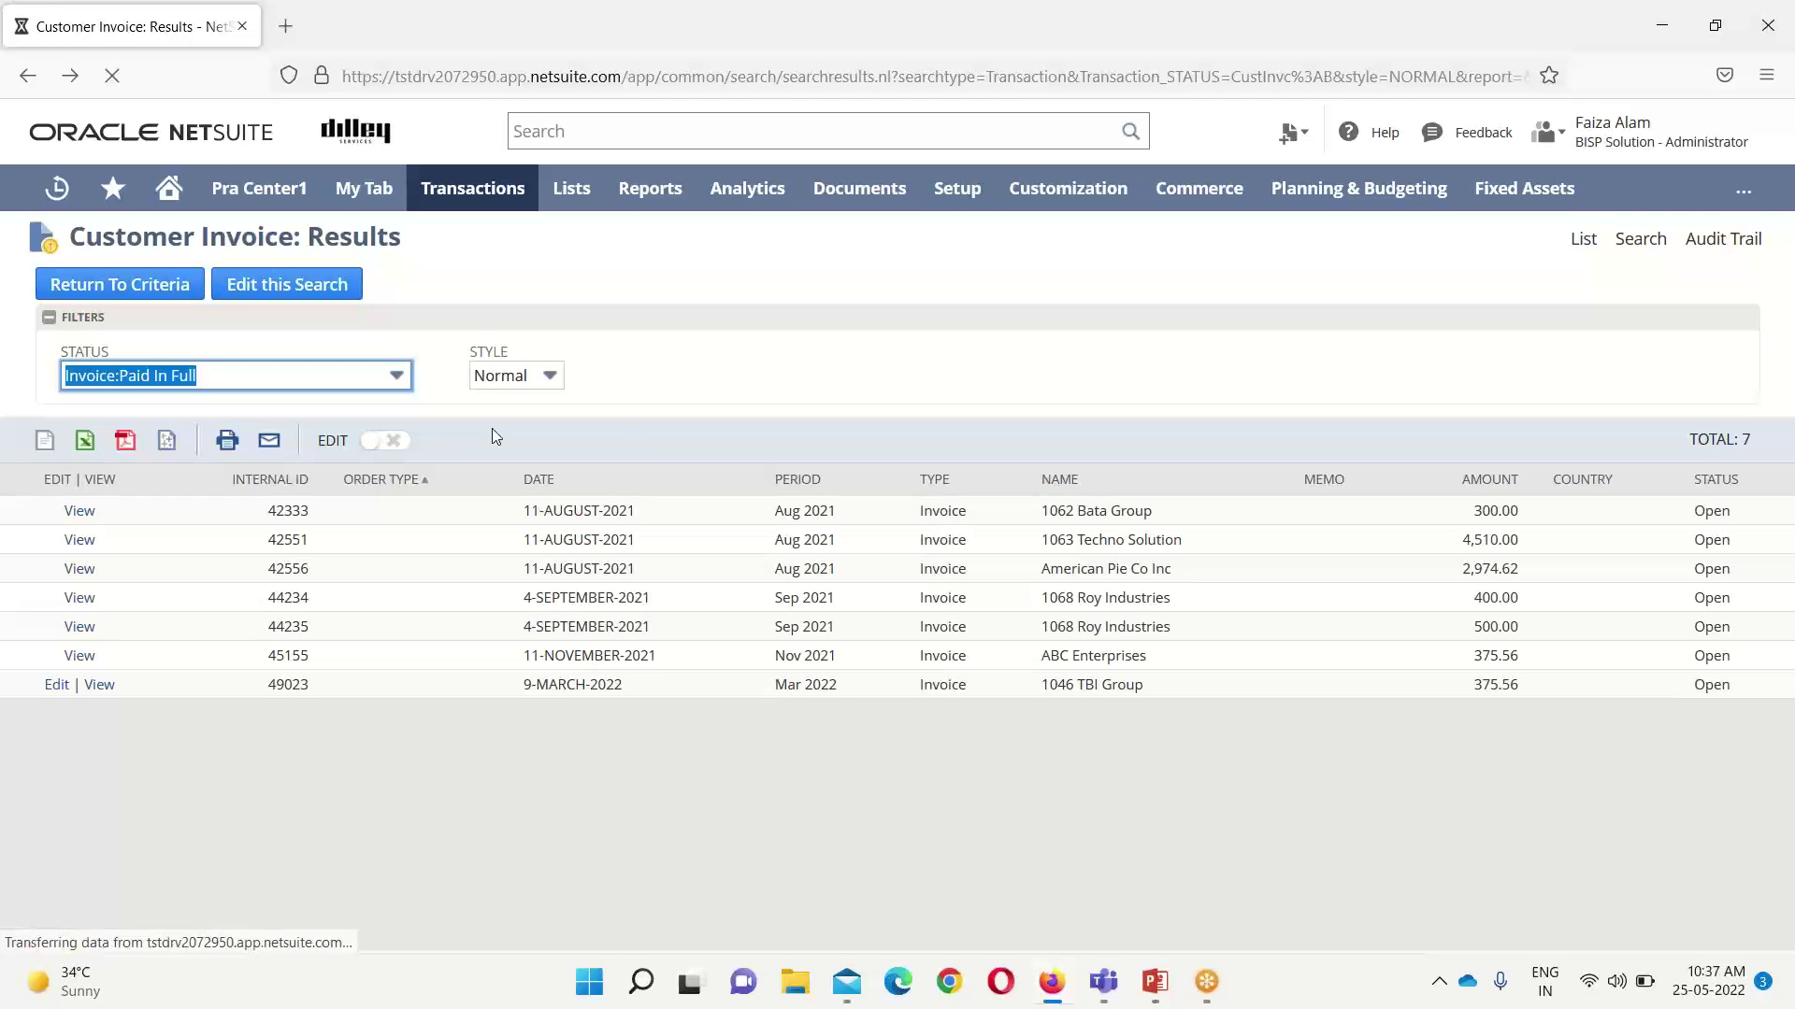